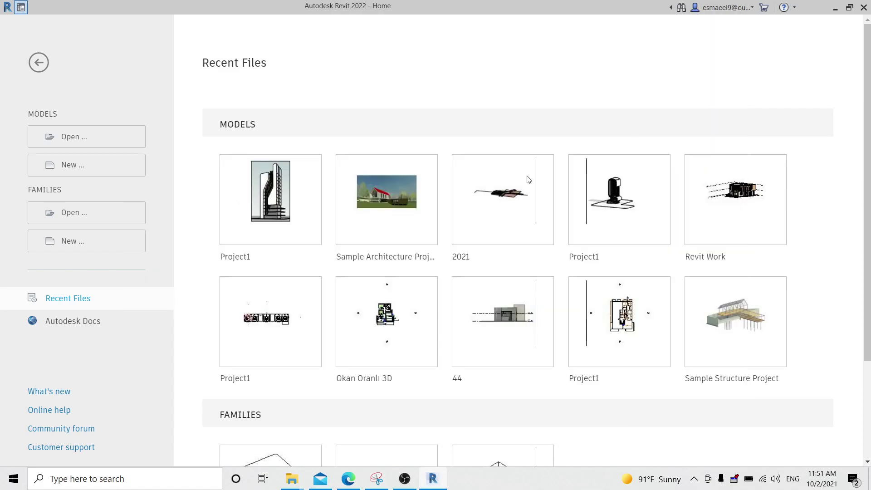
# Create a new project from a metric template instead of the imperial construction template
pyautogui.click(93, 170)
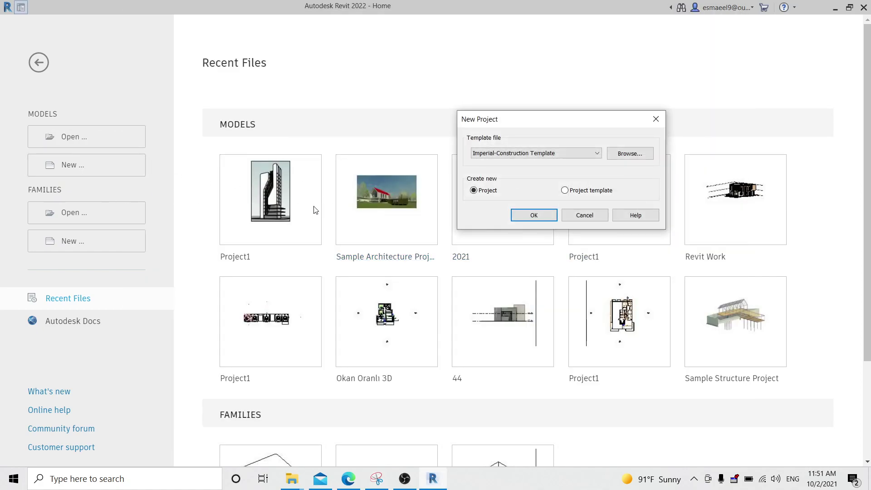
pyautogui.click(515, 154)
pyautogui.click(516, 207)
pyautogui.click(528, 214)
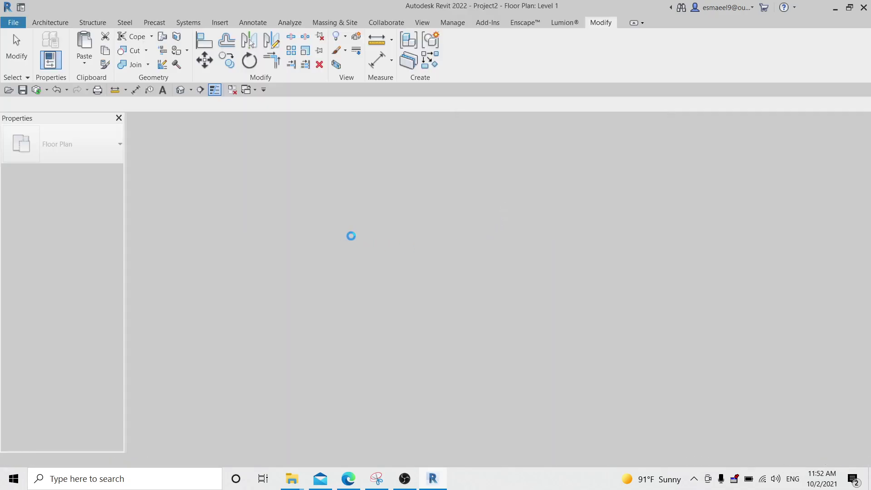
# Set the project's length units to centimeters with 0 decimal places
pyautogui.scroll(2, 460, 258)
pyautogui.press('u')
pyautogui.press('n')
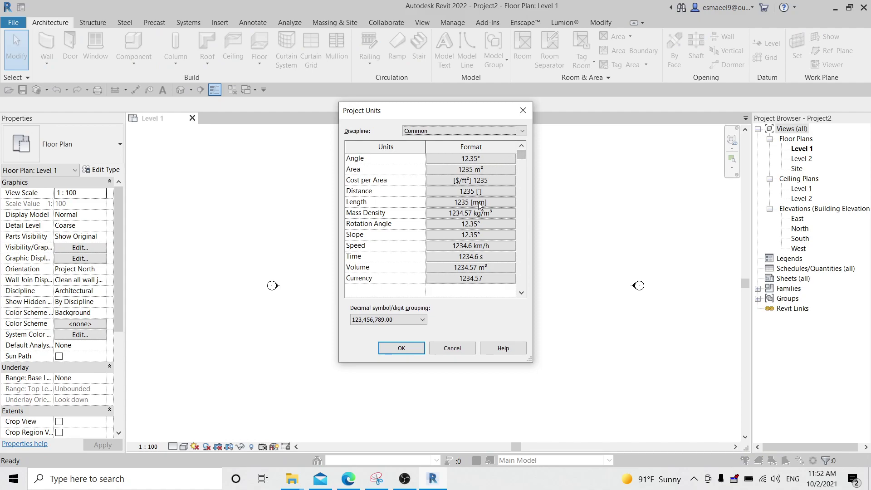
pyautogui.click(480, 202)
pyautogui.click(471, 177)
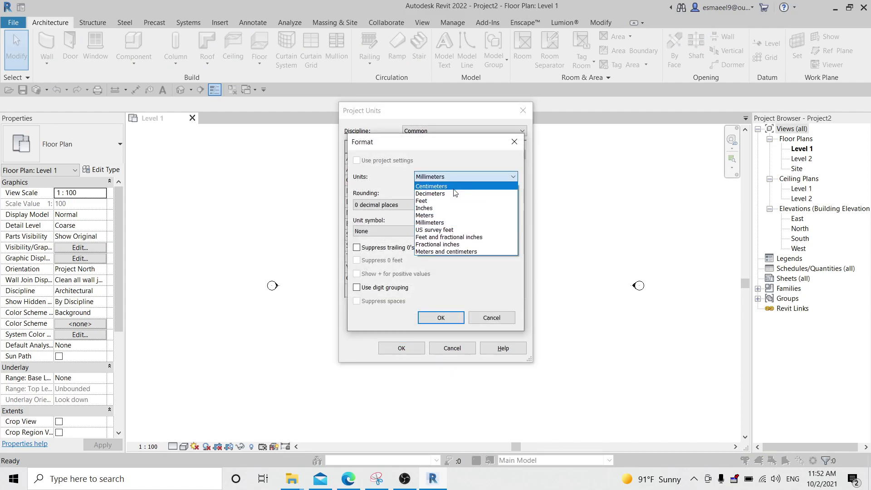
pyautogui.click(456, 188)
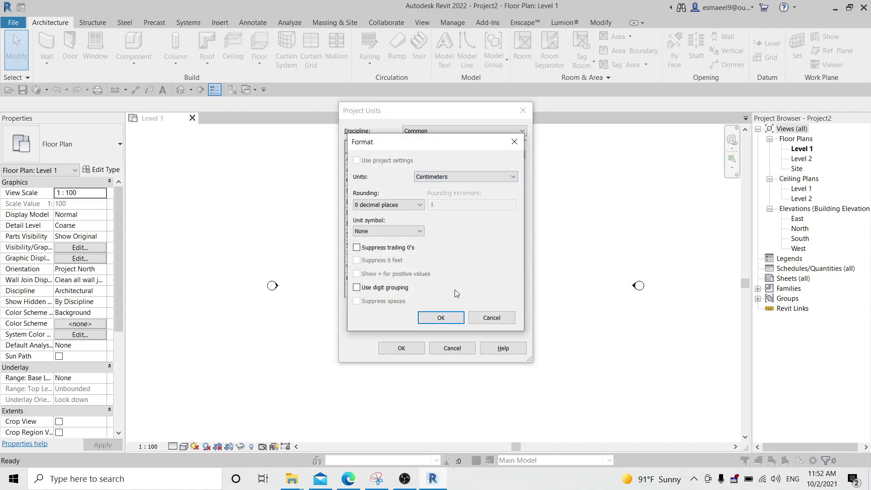
pyautogui.click(418, 320)
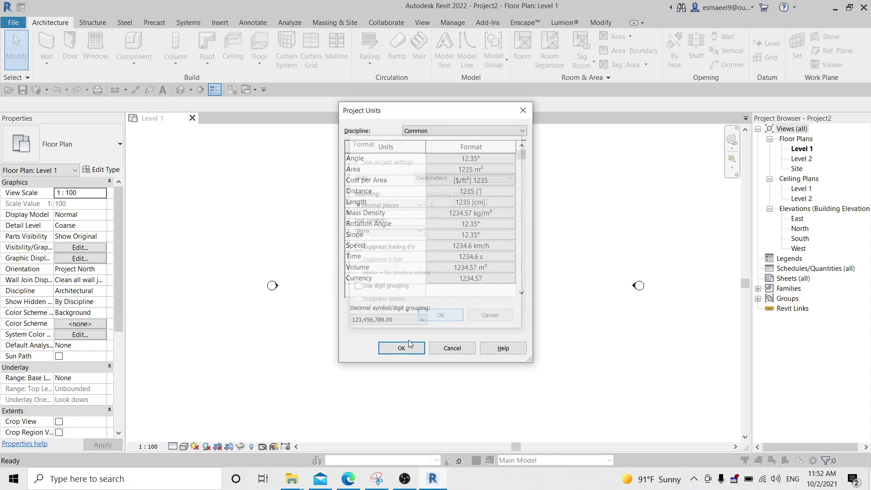
pyautogui.click(402, 348)
pyautogui.scroll(-3, 449, 286)
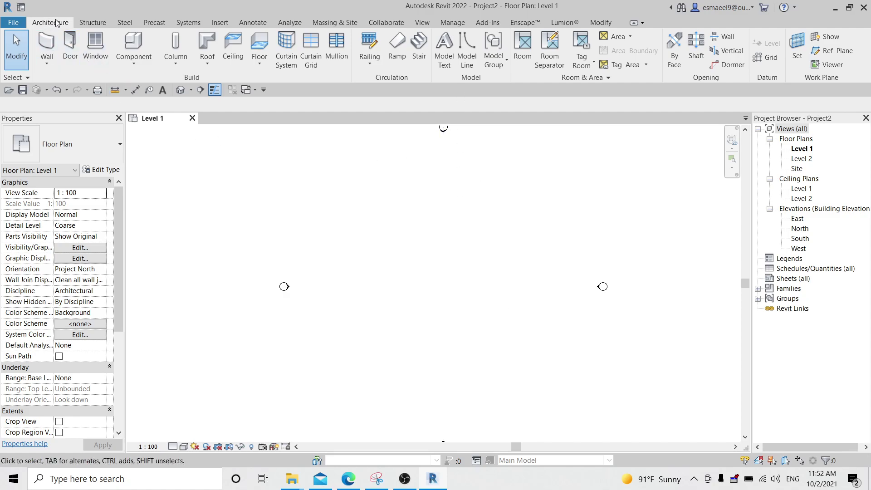
pyautogui.click(466, 52)
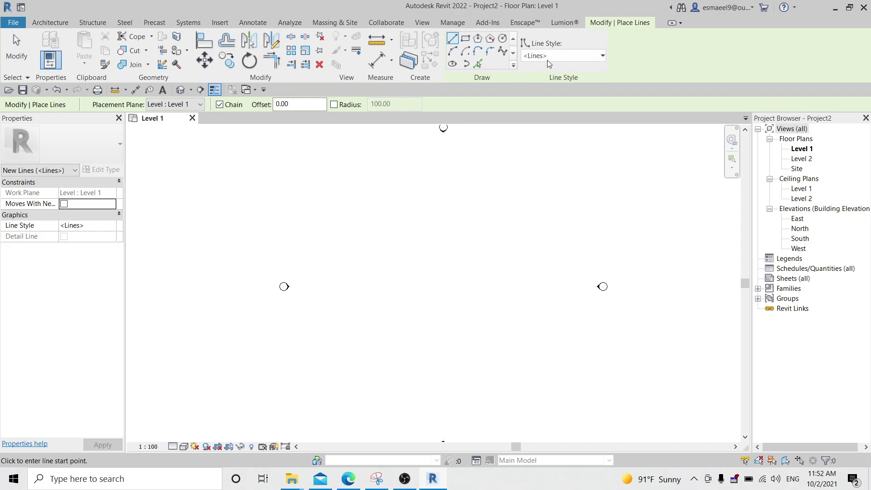
pyautogui.press('Escape')
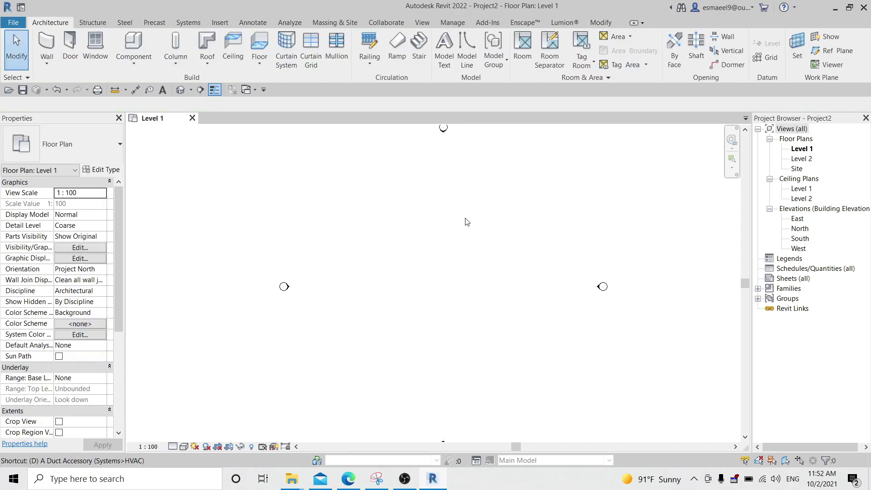
pyautogui.press('d')
pyautogui.press('l')
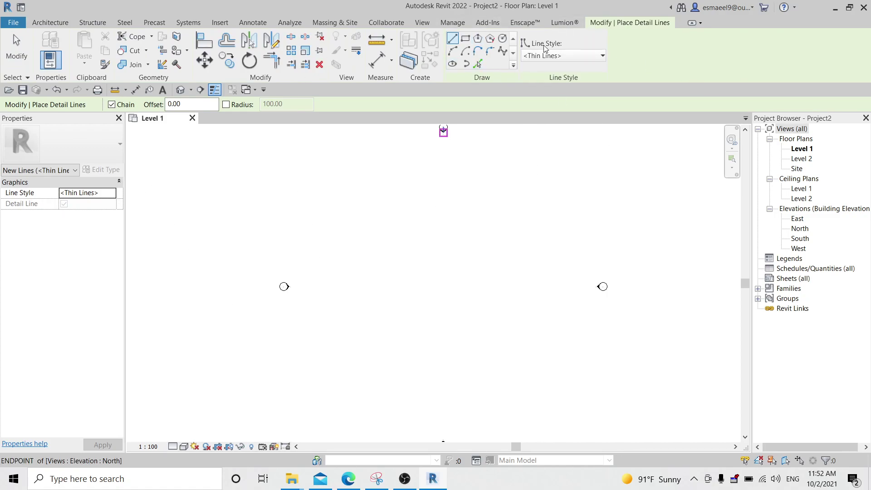
pyautogui.click(593, 56)
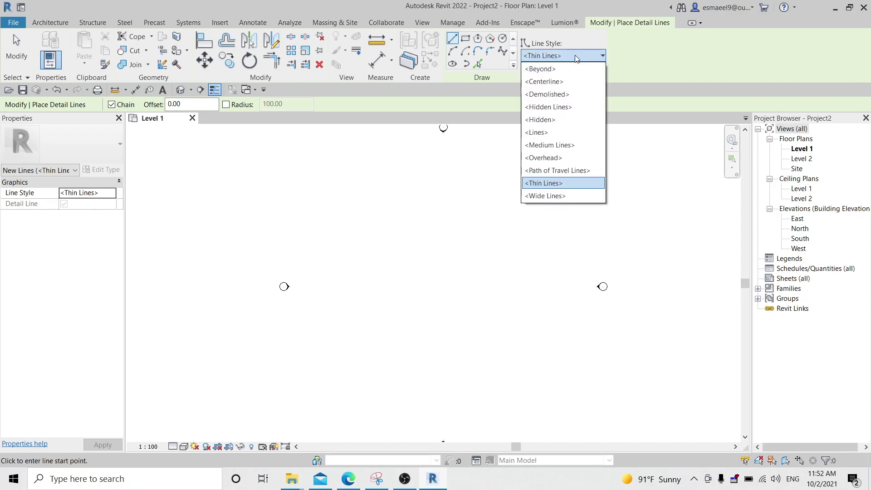
pyautogui.press('Escape')
pyautogui.press('Escape')
# Draw a closed six-sided outline of detail lines in the Centerline style on Level 1, with its vertical right side about 710 cm long
pyautogui.press('d')
pyautogui.press('l')
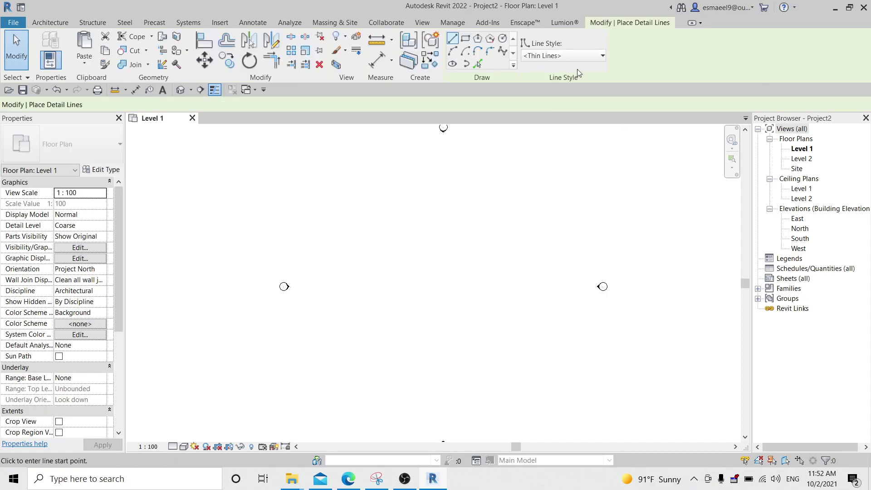
pyautogui.click(582, 56)
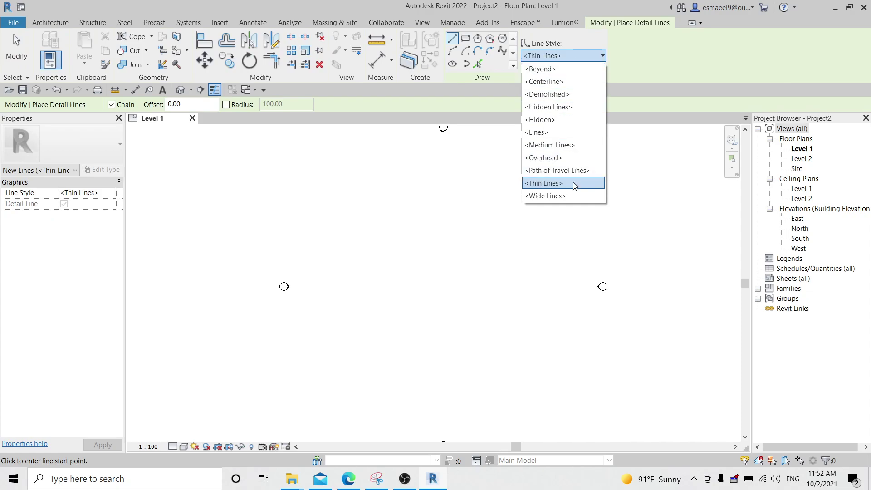
pyautogui.click(556, 83)
pyautogui.click(343, 238)
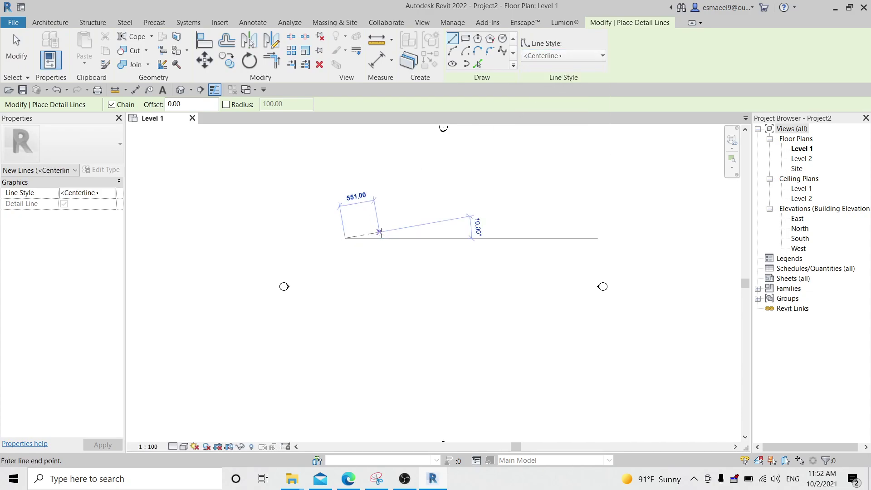
pyautogui.click(395, 238)
pyautogui.click(396, 283)
pyautogui.click(369, 283)
pyautogui.click(369, 262)
pyautogui.click(354, 262)
pyautogui.click(345, 237)
pyautogui.press('Escape')
pyautogui.press('Escape')
pyautogui.click(14, 34)
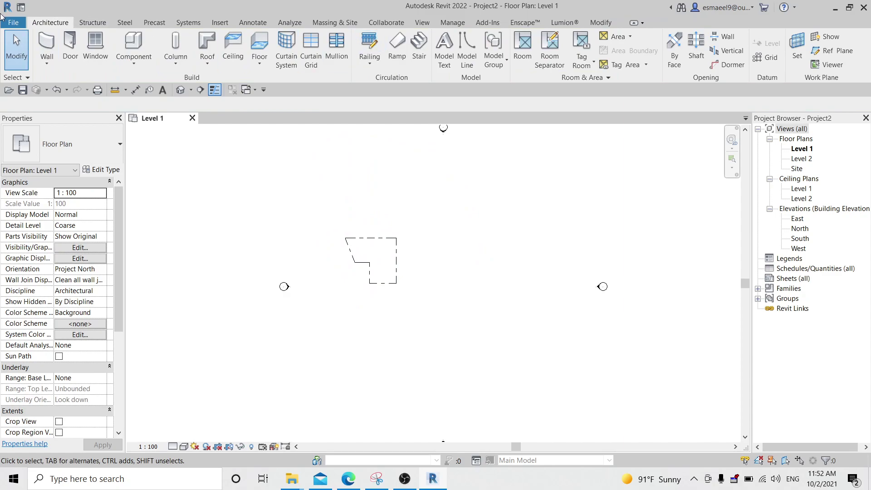
# Draw a rectangle of model lines in the Centerline style, about 1412 by 1247 cm, beside the six-sided detail outline
pyautogui.click(468, 50)
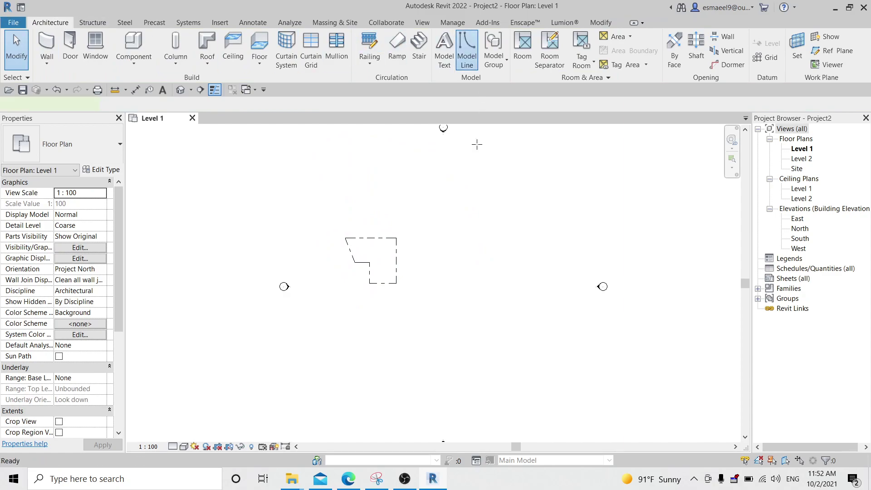
pyautogui.click(544, 57)
pyautogui.click(558, 63)
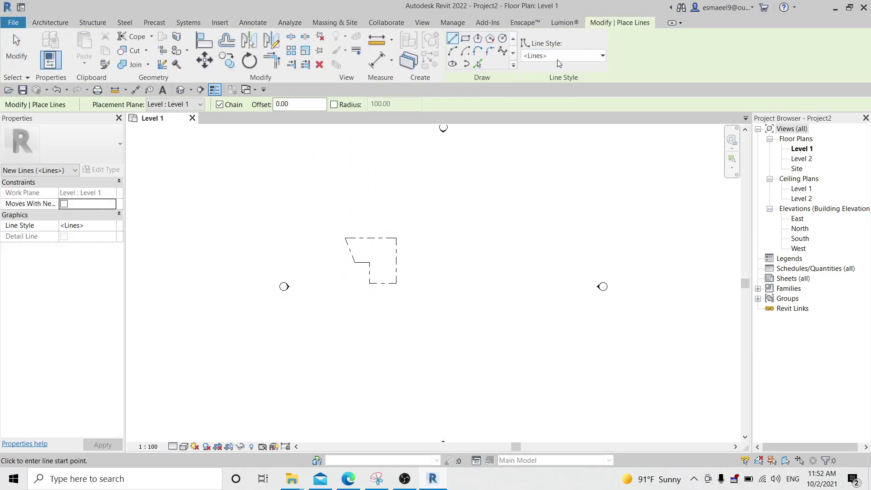
pyautogui.click(545, 60)
pyautogui.click(556, 83)
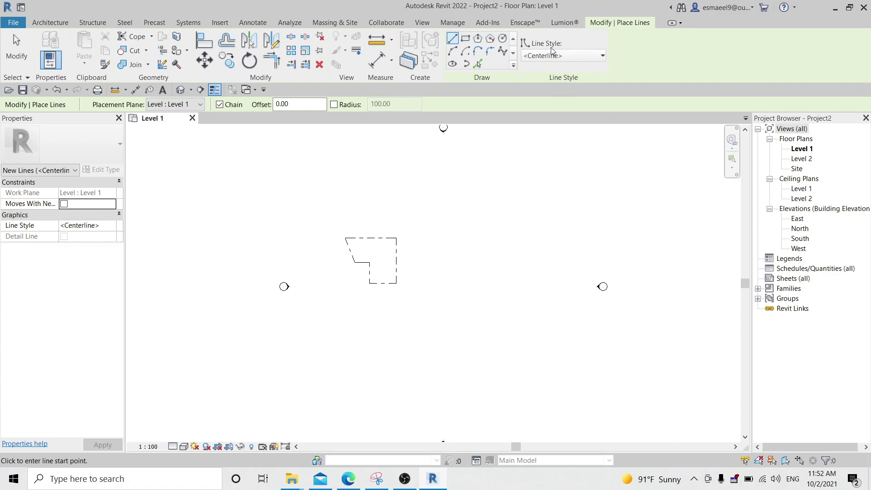
pyautogui.click(468, 34)
pyautogui.click(416, 244)
pyautogui.click(505, 322)
pyautogui.press('Escape')
pyautogui.press('Escape')
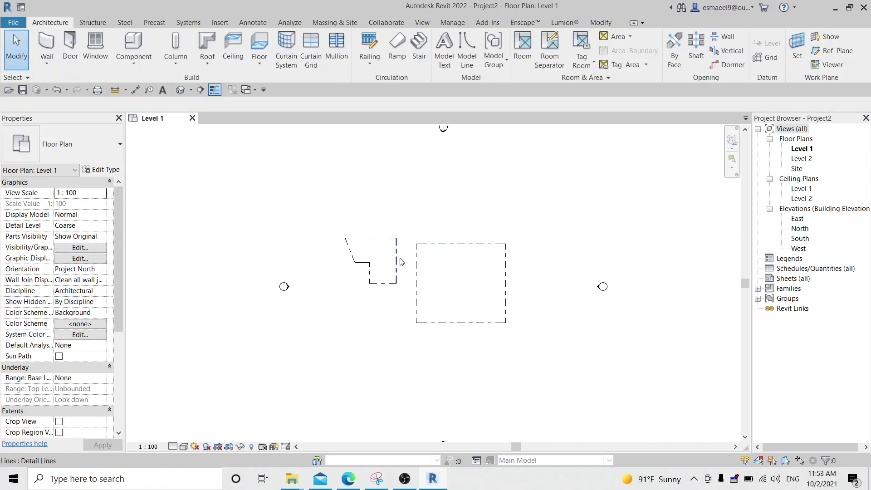
# Check in the 3D view which of the drawn lines are shown, and return to the Level 1 floor plan
pyautogui.press('3')
pyautogui.press('d')
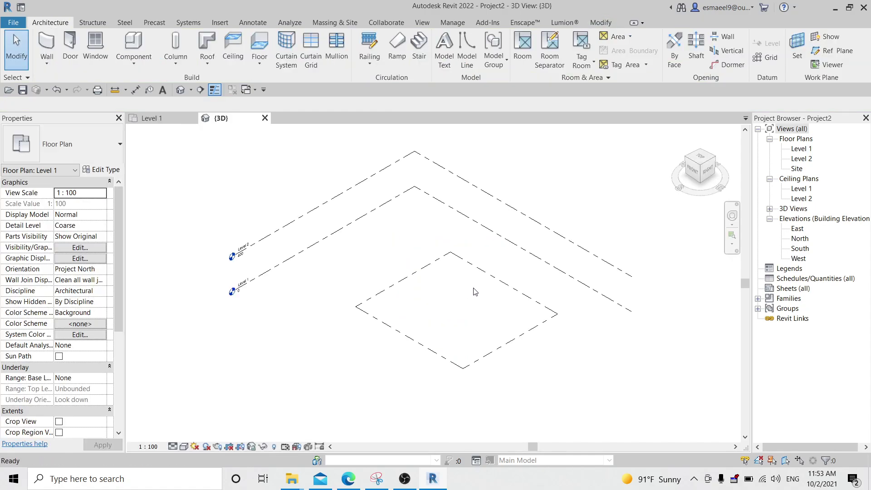
pyautogui.scroll(-1, 472, 300)
pyautogui.moveTo(473, 297); pyautogui.dragTo(487, 266, button='middle')
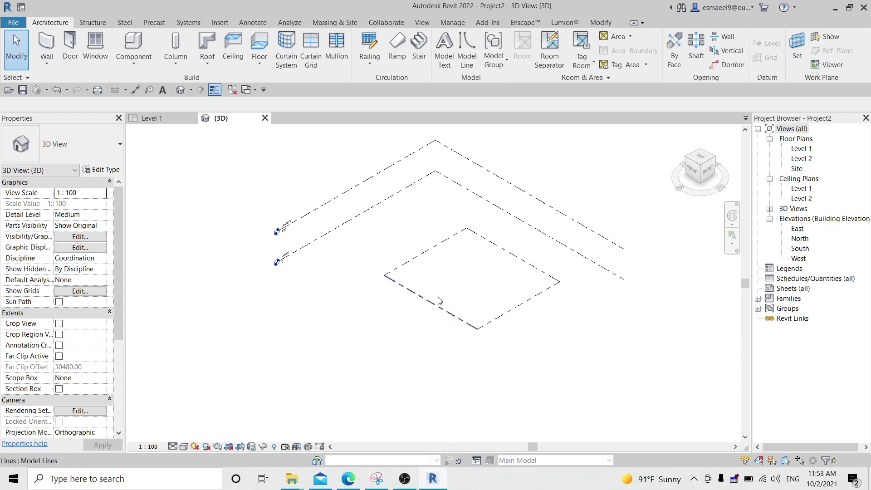
pyautogui.scroll(1, 397, 254)
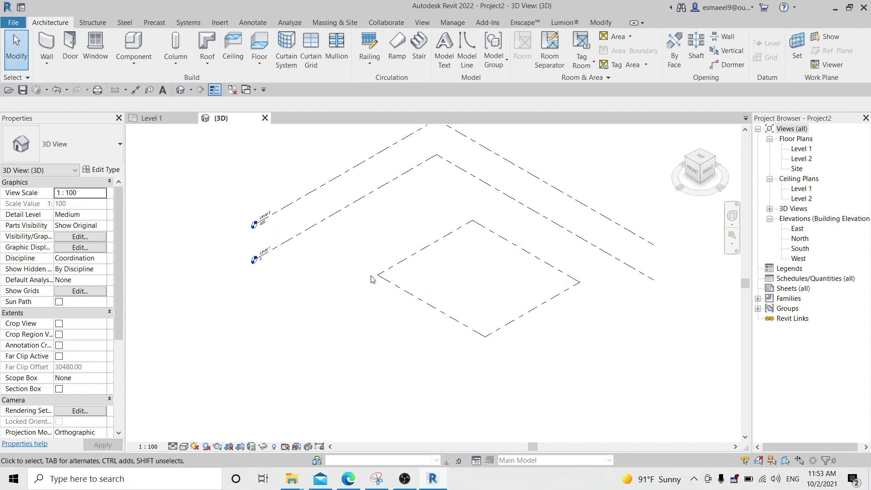
pyautogui.doubleClick(799, 149)
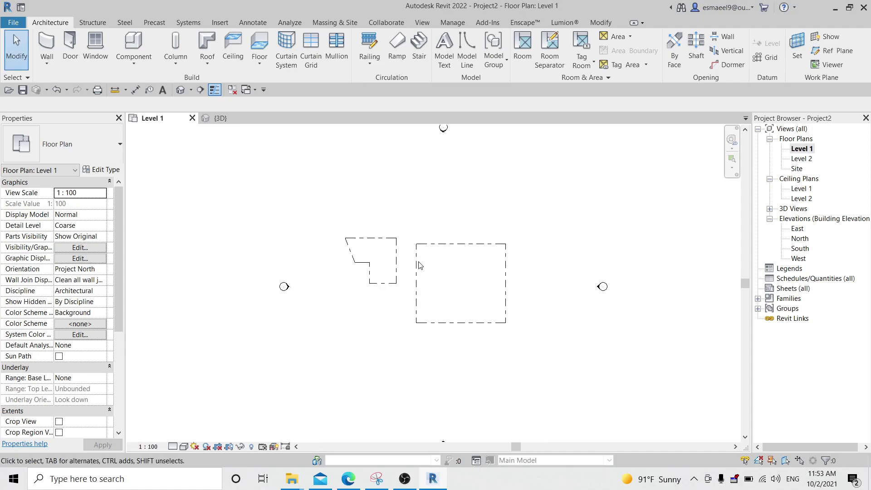
pyautogui.scroll(1, 436, 218)
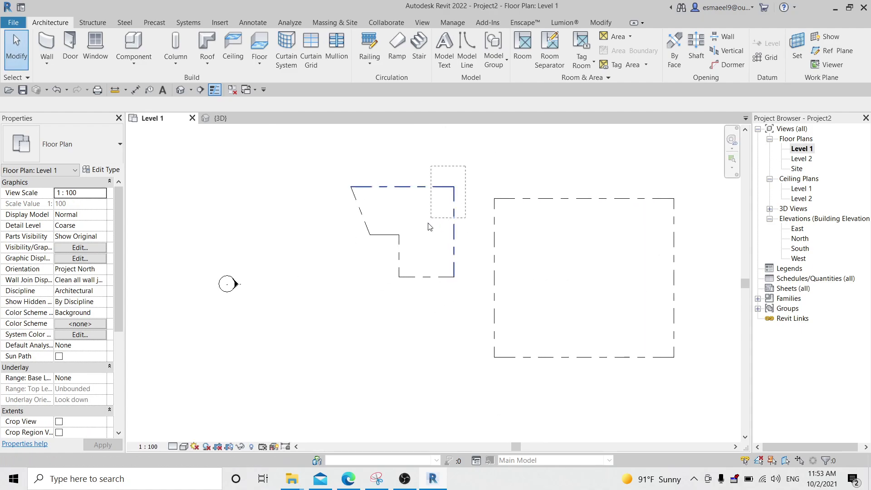
pyautogui.moveTo(324, 311); pyautogui.dragTo(323, 311)
pyautogui.click(381, 198)
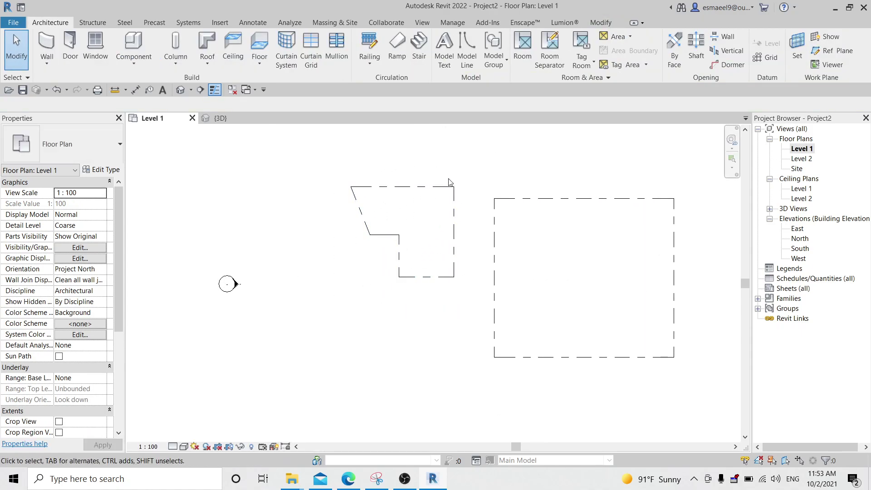
# Draw a horizontal reference plane below the six-sided detail outline on Level 1
pyautogui.moveTo(481, 253); pyautogui.dragTo(481, 227, button='middle')
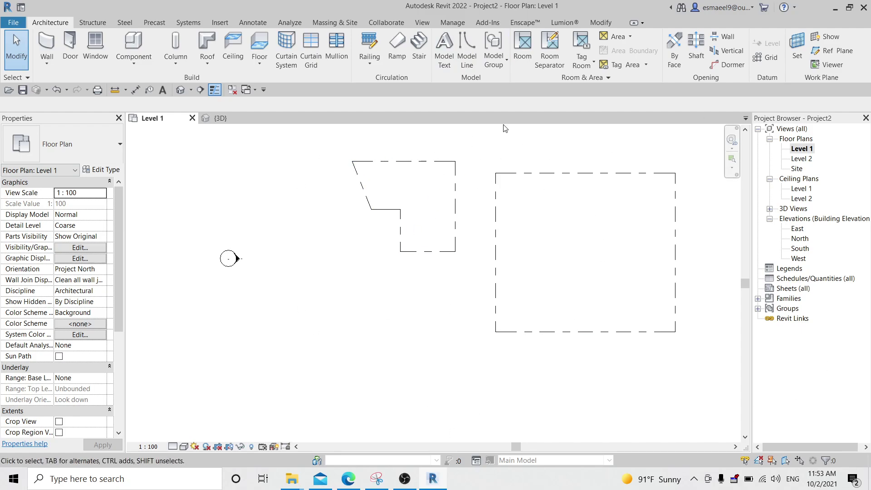
pyautogui.click(834, 50)
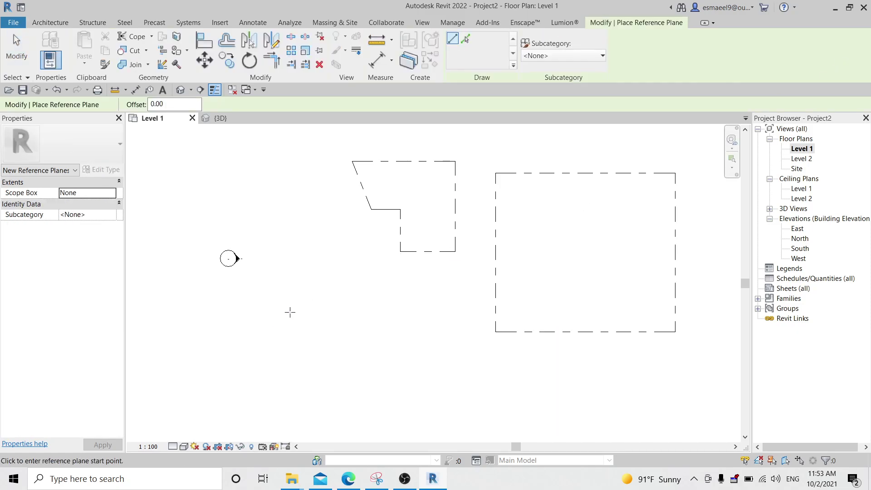
pyautogui.click(289, 311)
pyautogui.click(432, 311)
pyautogui.press('Escape')
pyautogui.press('Escape')
# Check the 3D view for the reference plane, and return to Level 1 to inspect the plane there
pyautogui.press('3')
pyautogui.press('d')
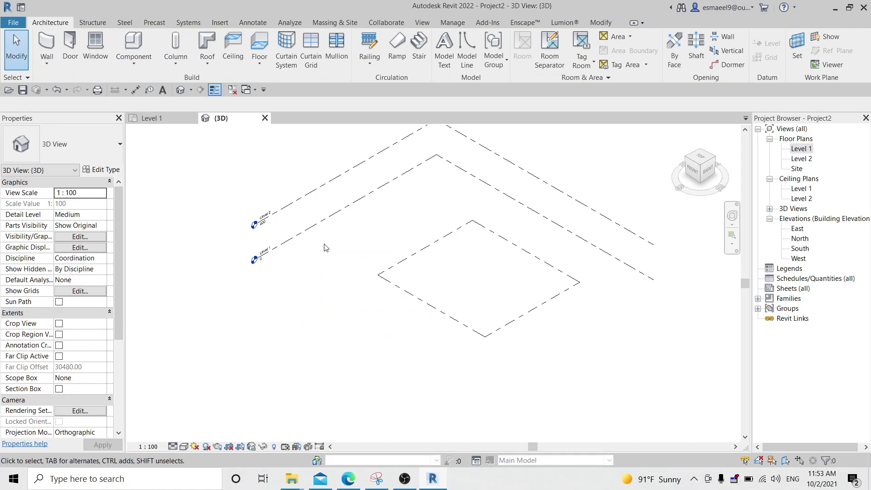
pyautogui.hotkey('ctrl', 'Tab')
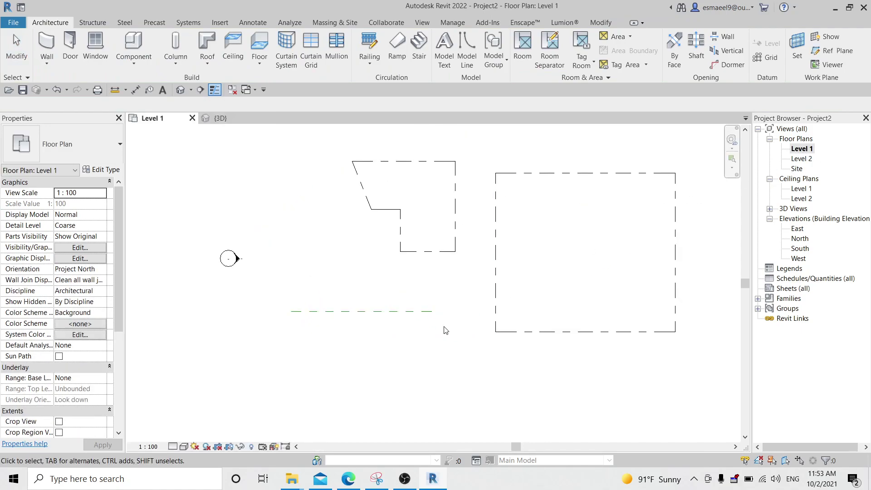
pyautogui.click(410, 311)
pyautogui.click(426, 271)
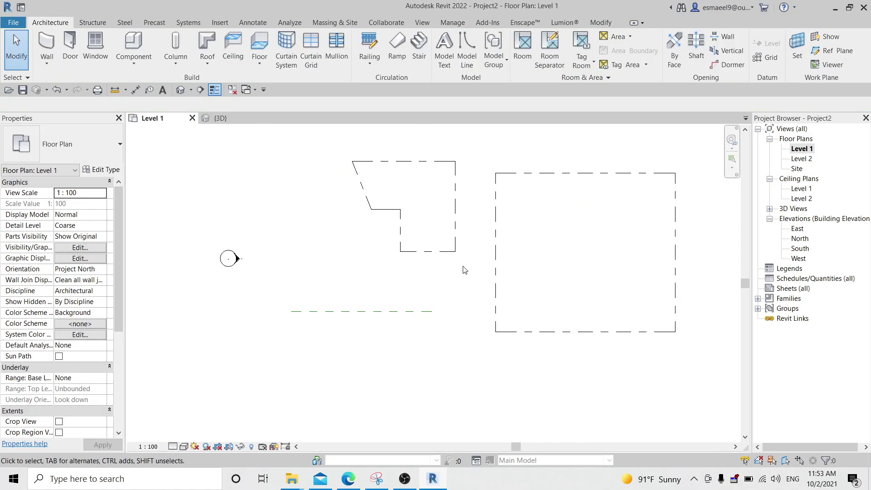
# Examine the Convert Lines option for the detail outline's right line and for the rectangle's top model line
pyautogui.click(455, 198)
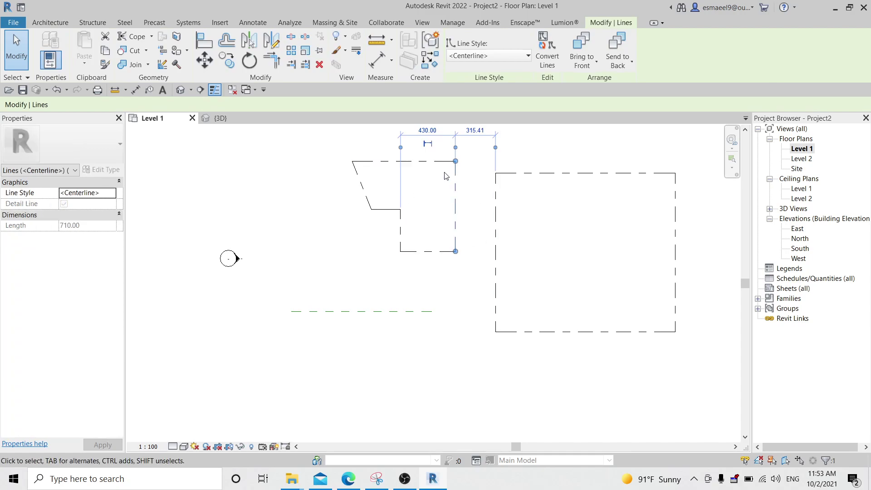
pyautogui.click(558, 176)
pyautogui.click(562, 263)
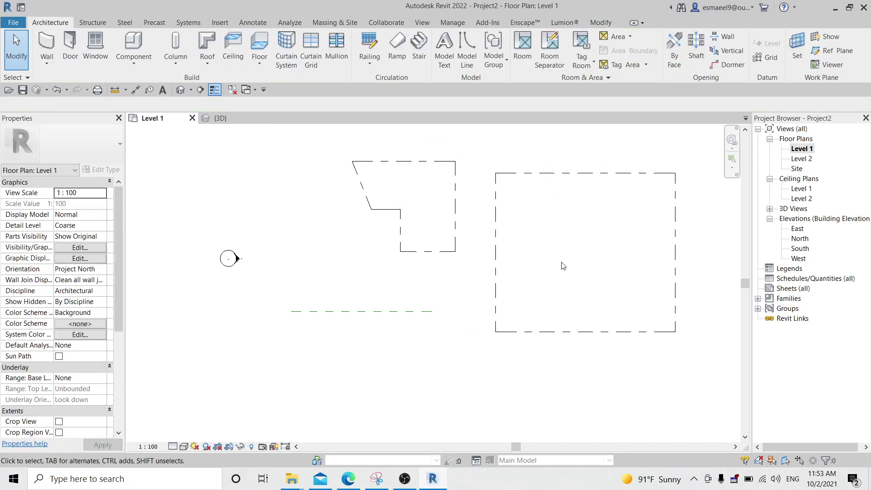
pyautogui.click(455, 197)
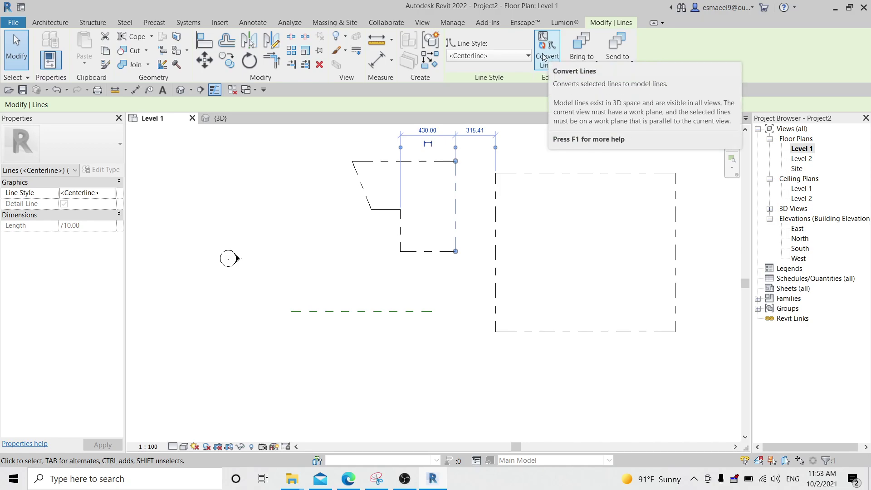
pyautogui.click(518, 164)
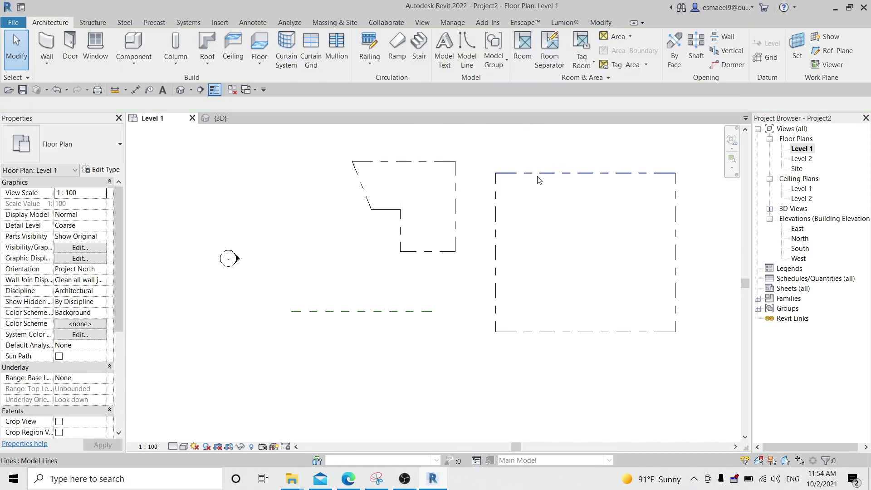
pyautogui.click(537, 174)
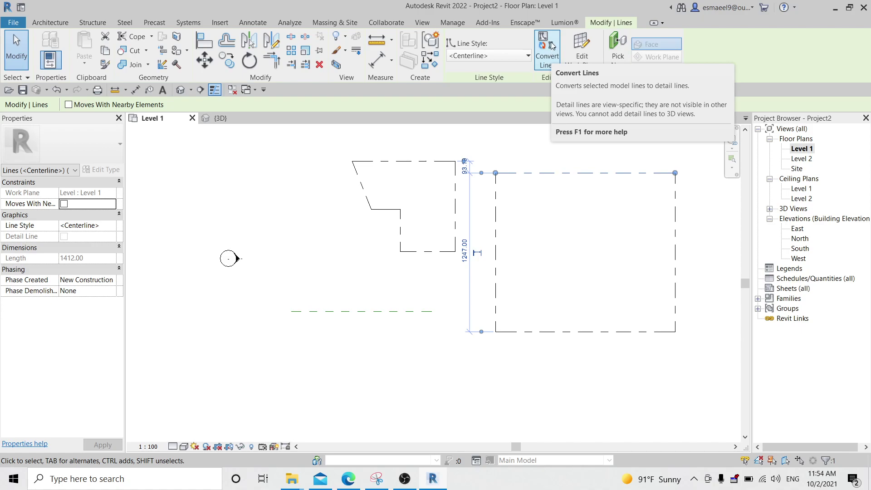
# Convert all six detail lines of the six-sided outline on Level 1 to model lines
pyautogui.click(540, 221)
pyautogui.moveTo(540, 219); pyautogui.dragTo(557, 205, button='middle')
pyautogui.moveTo(482, 132); pyautogui.dragTo(438, 178)
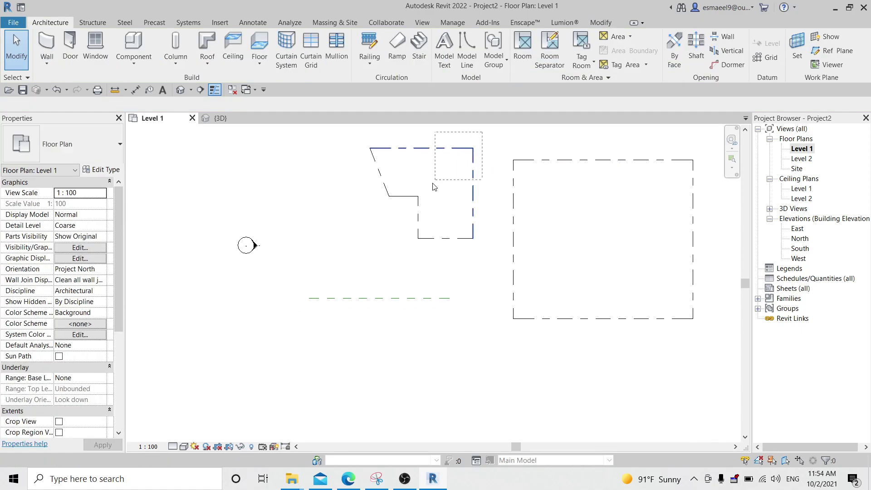
pyautogui.moveTo(335, 262); pyautogui.dragTo(336, 262)
pyautogui.click(547, 50)
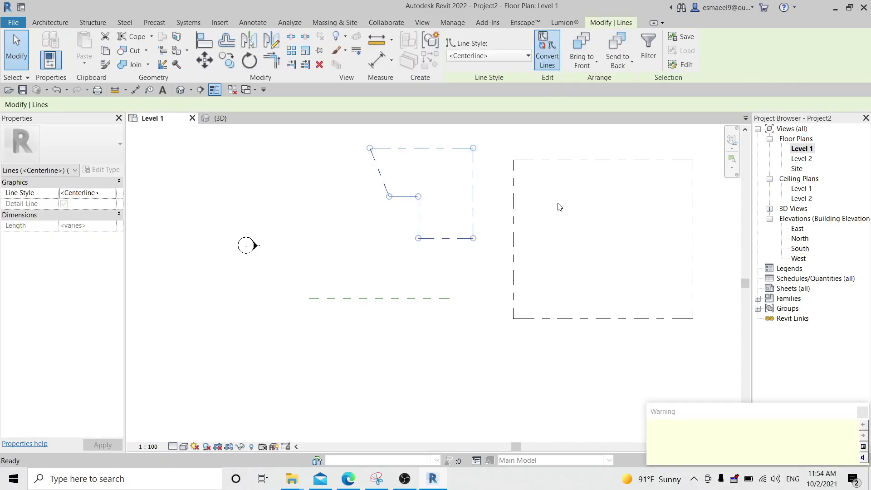
pyautogui.click(564, 272)
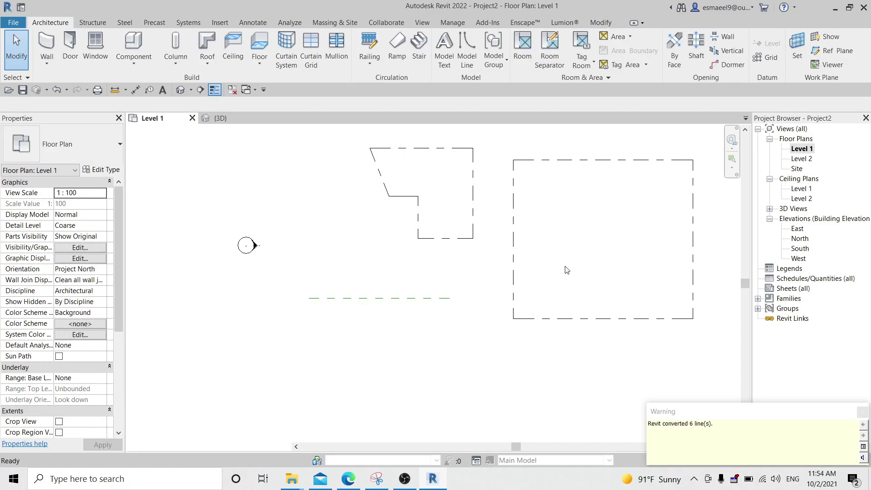
# Check the 3D view for the converted six-sided outline next to the model-line rectangle
pyautogui.hotkey('ctrl', 'Tab')
pyautogui.scroll(3, 422, 220)
pyautogui.click(496, 214)
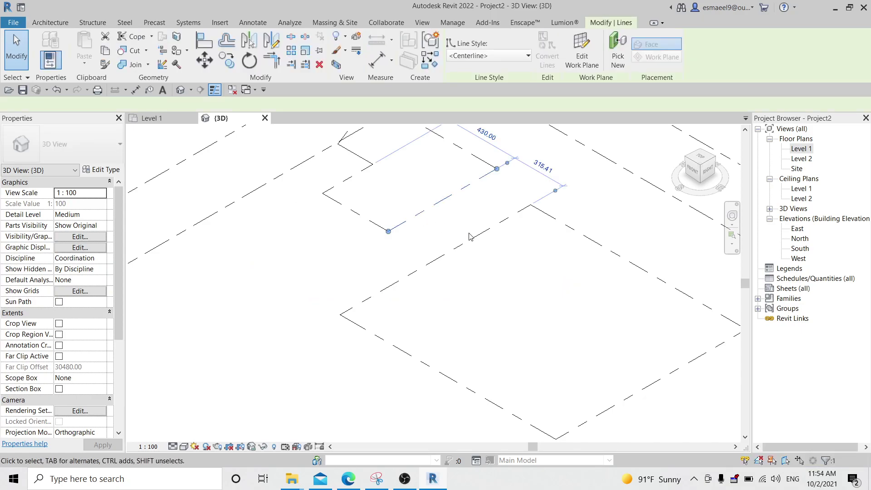
pyautogui.scroll(-2, 477, 226)
pyautogui.moveTo(477, 226); pyautogui.dragTo(441, 186, button='middle')
pyautogui.click(439, 285)
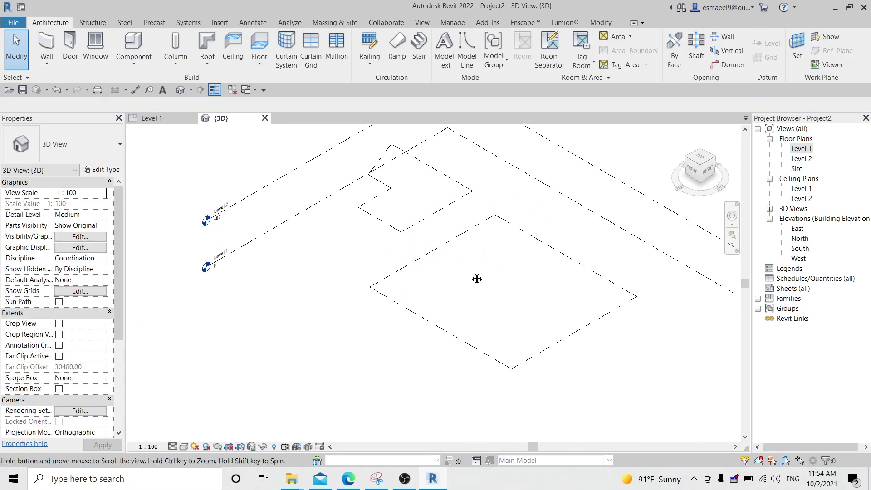
pyautogui.moveTo(405, 234); pyautogui.dragTo(384, 200, button='middle')
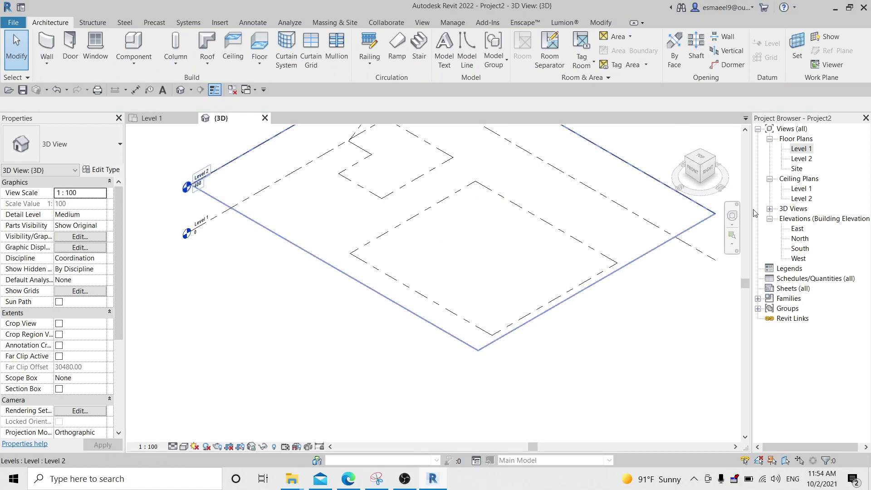
# View the model from the front in 3D and inspect the lines lying on Level 1
pyautogui.click(690, 174)
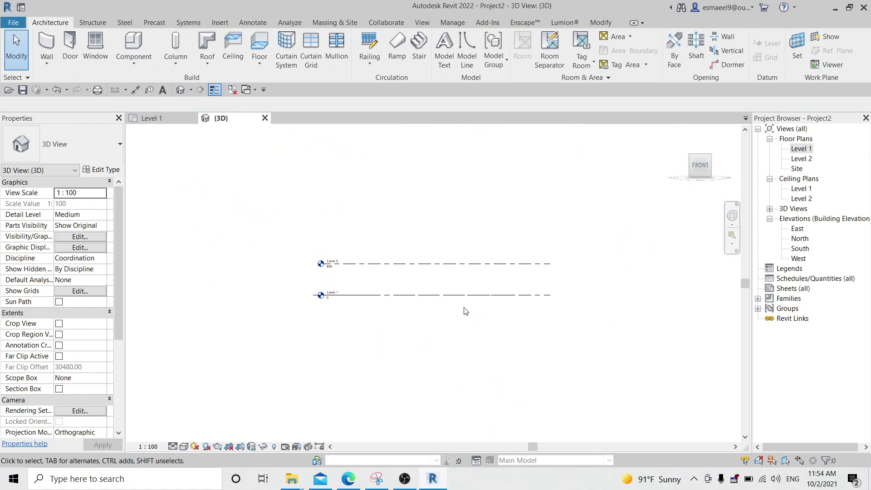
pyautogui.moveTo(389, 280); pyautogui.dragTo(584, 350)
pyautogui.press('Escape')
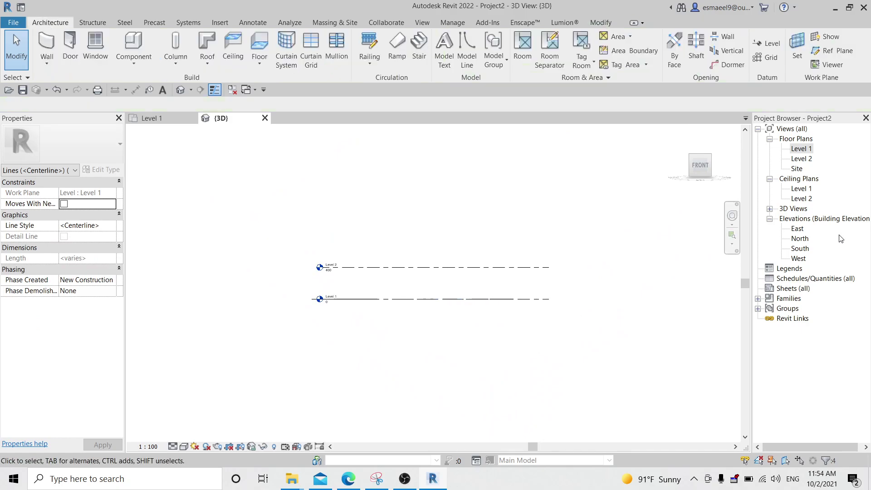
# Open the South elevation, select lines along Level 1 and inspect their category in the selection Filter
pyautogui.doubleClick(799, 248)
pyautogui.moveTo(267, 247); pyautogui.dragTo(627, 370)
pyautogui.press('Escape')
pyautogui.hotkey('ctrl', 'z')
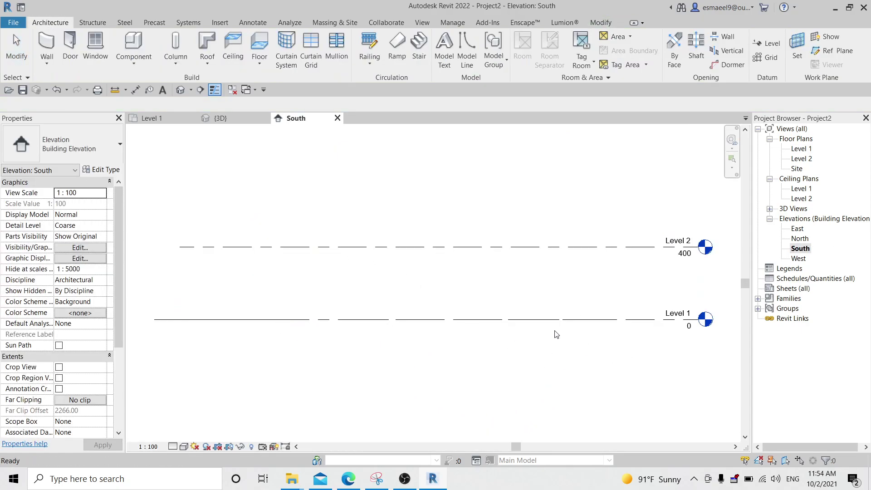
pyautogui.scroll(-3, 388, 321)
pyautogui.moveTo(338, 316); pyautogui.dragTo(524, 389)
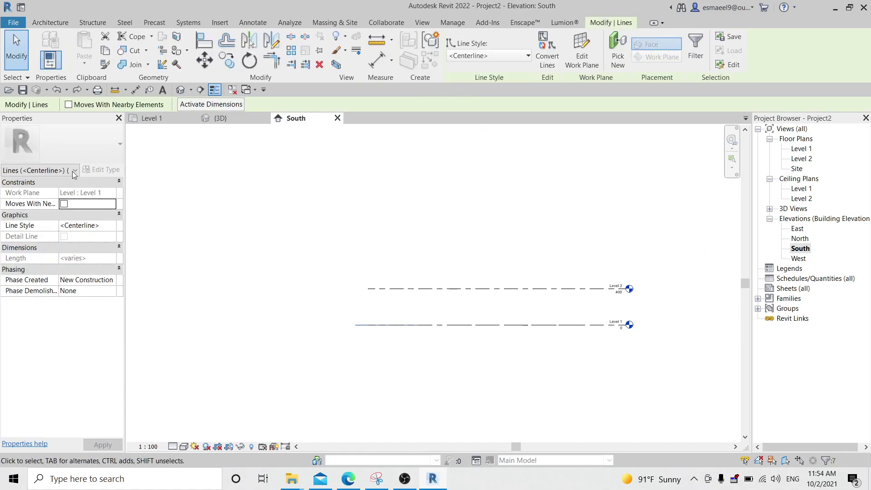
pyautogui.click(696, 53)
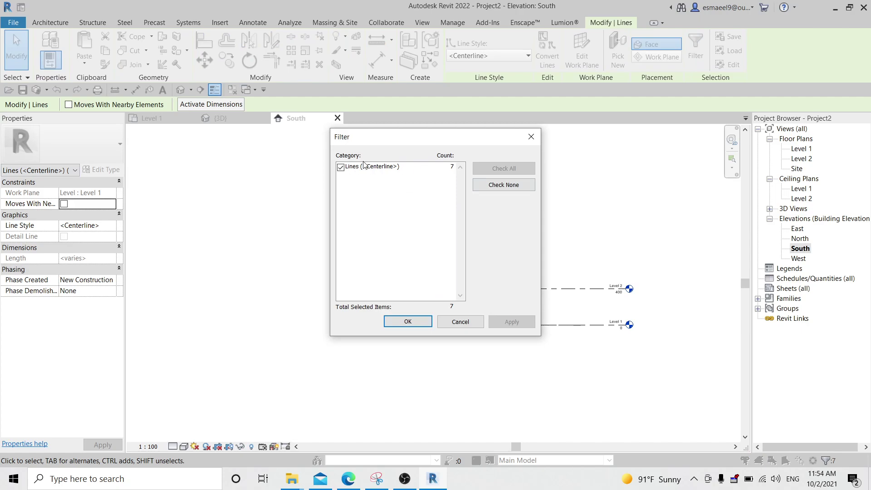
pyautogui.click(529, 136)
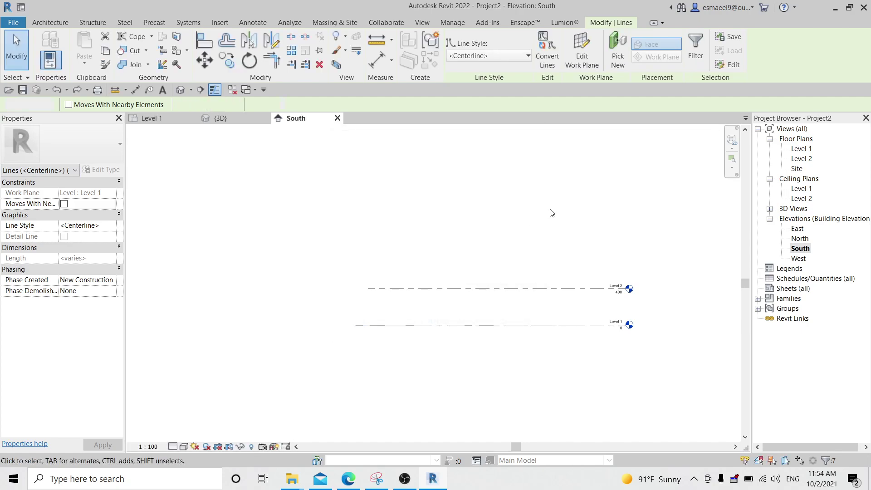
pyautogui.click(550, 214)
# Return to the 3D view and examine the outline and the rectangle from different angles
pyautogui.hotkey('ctrl', 'Tab')
pyautogui.keyDown('shift'); pyautogui.moveTo(511, 287); pyautogui.dragTo(625, 272, button='middle'); pyautogui.keyUp('shift')
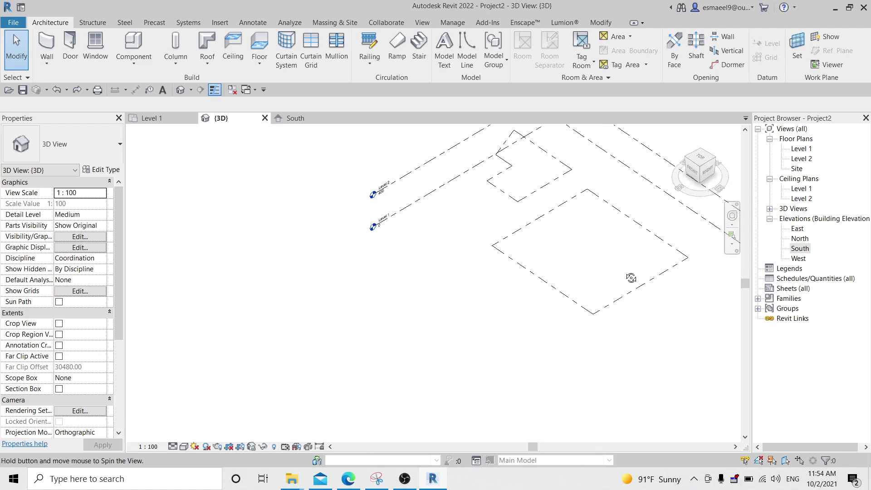
pyautogui.click(557, 179)
pyautogui.click(551, 231)
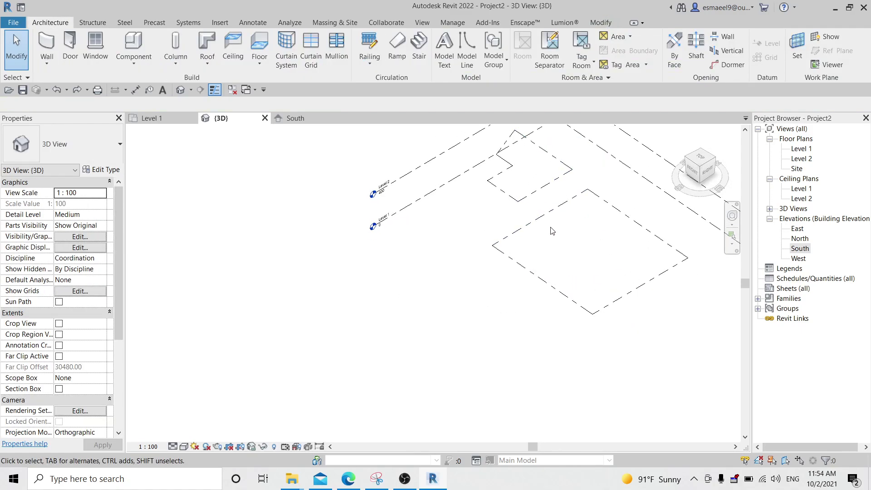
pyautogui.moveTo(596, 252); pyautogui.dragTo(567, 271, button='middle')
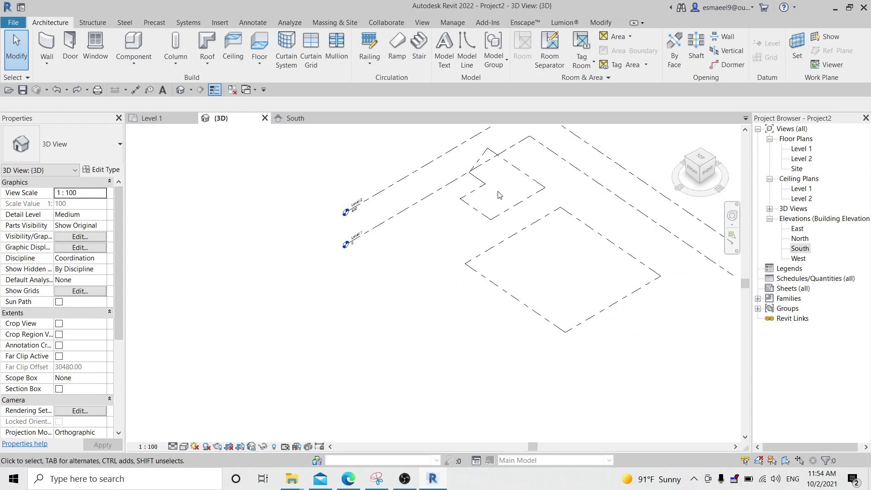
pyautogui.keyDown('shift'); pyautogui.moveTo(453, 240); pyautogui.dragTo(515, 239, button='middle'); pyautogui.keyUp('shift')
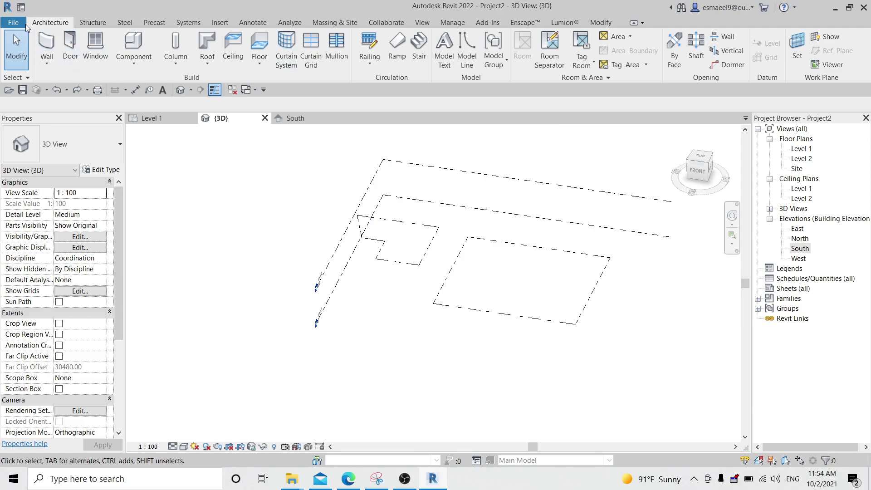
# Create a new family from the English Metric Generic Model template
pyautogui.click(13, 22)
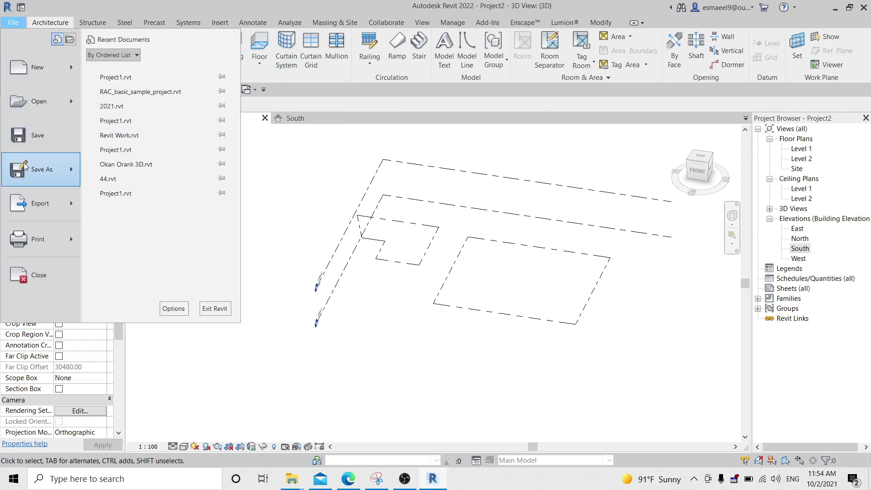
pyautogui.moveTo(39, 73)
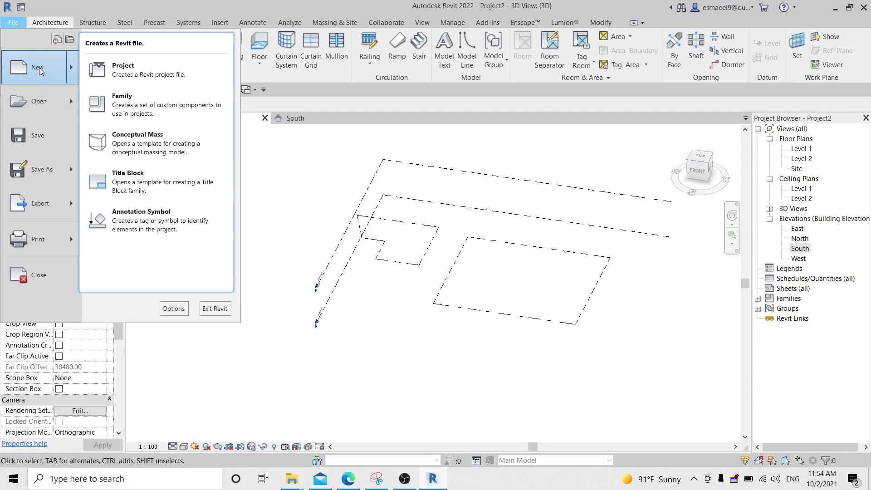
pyautogui.click(127, 116)
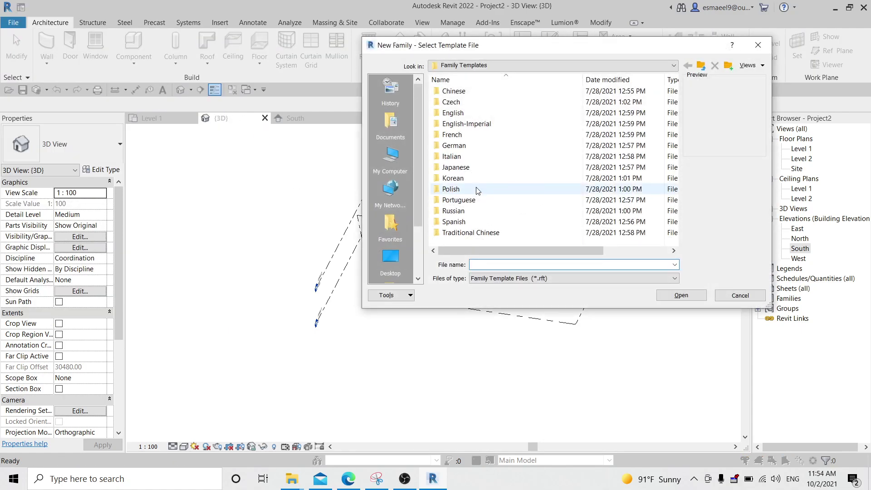
pyautogui.doubleClick(479, 112)
pyautogui.scroll(-4, 502, 179)
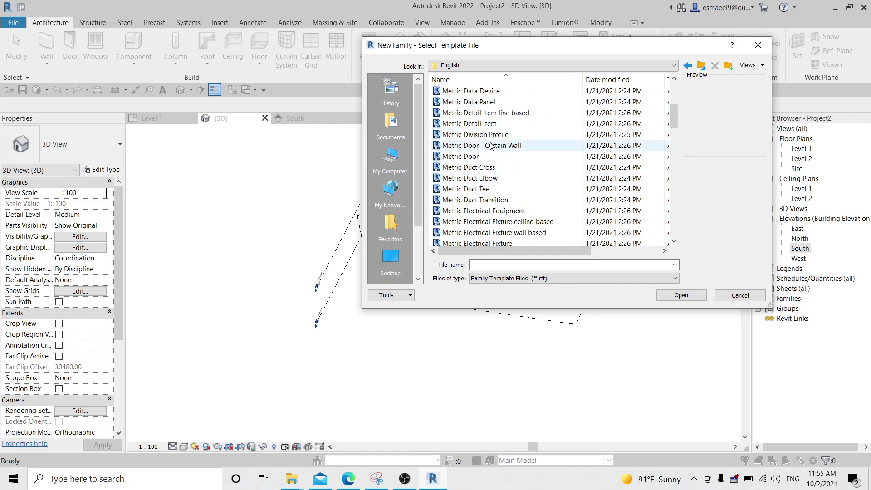
pyautogui.scroll(-2, 498, 156)
pyautogui.click(498, 156)
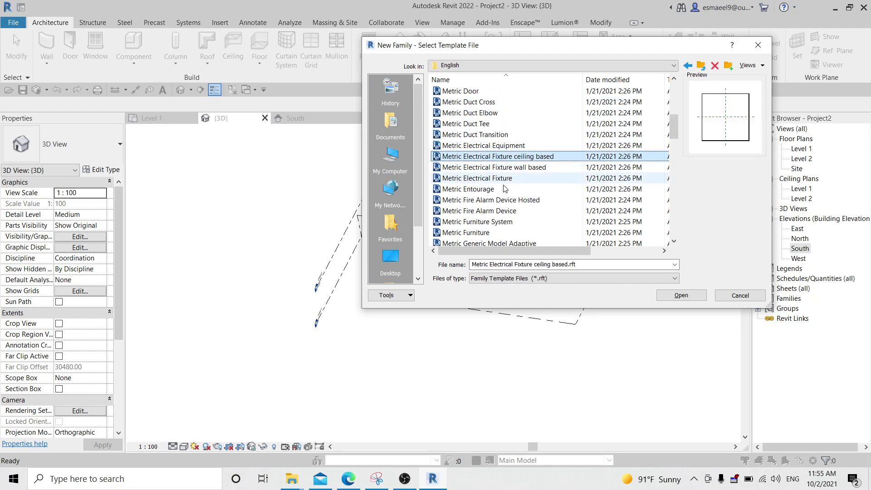
pyautogui.scroll(-1, 507, 210)
pyautogui.scroll(-2, 505, 211)
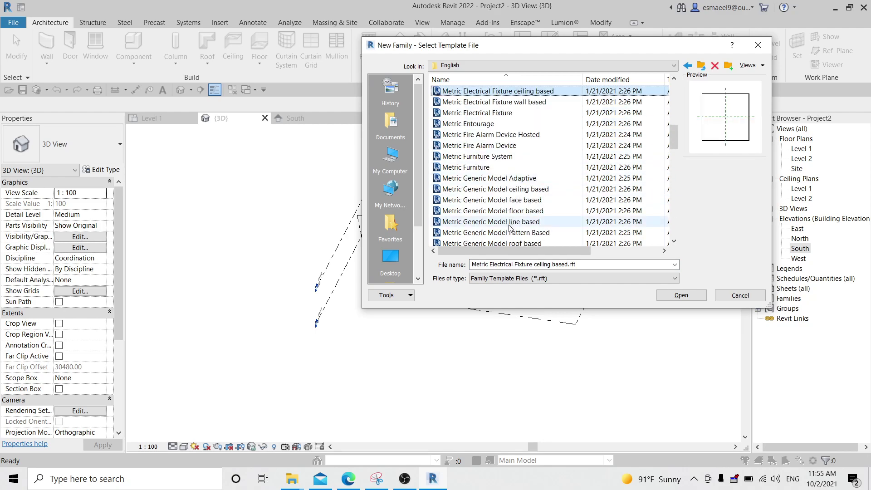
pyautogui.scroll(-1, 494, 213)
pyautogui.click(493, 211)
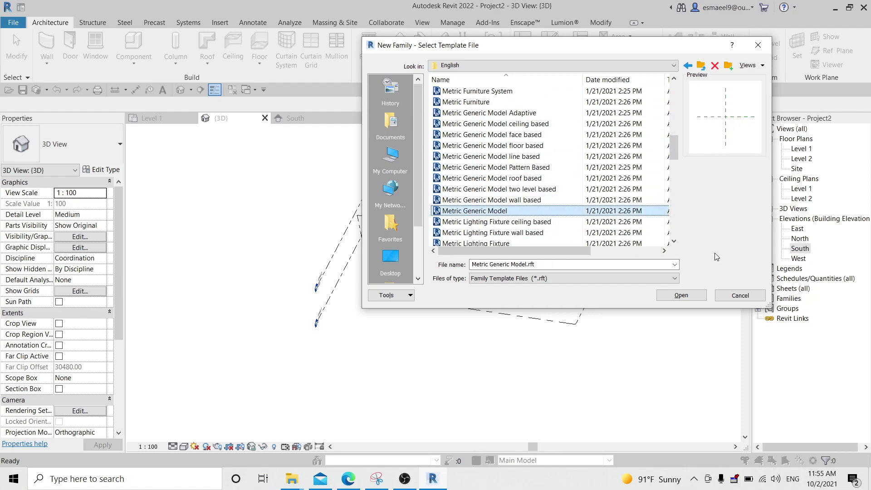
pyautogui.click(677, 300)
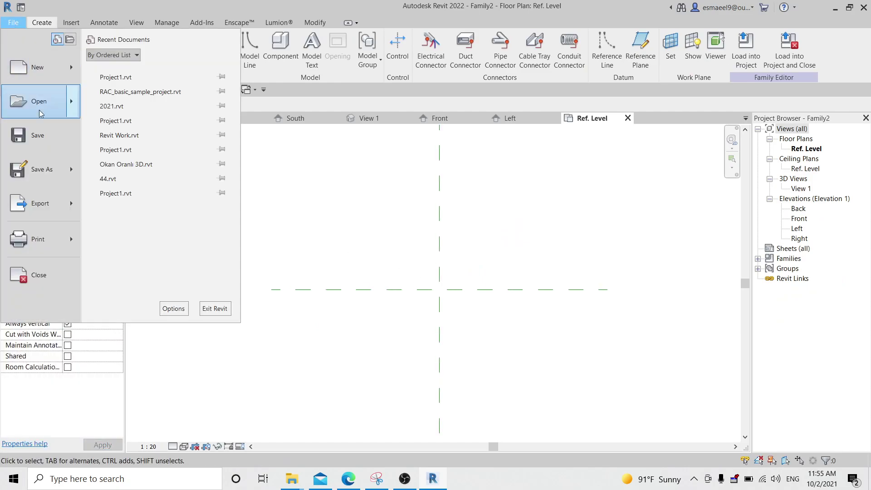
pyautogui.moveTo(37, 101)
pyautogui.click(148, 135)
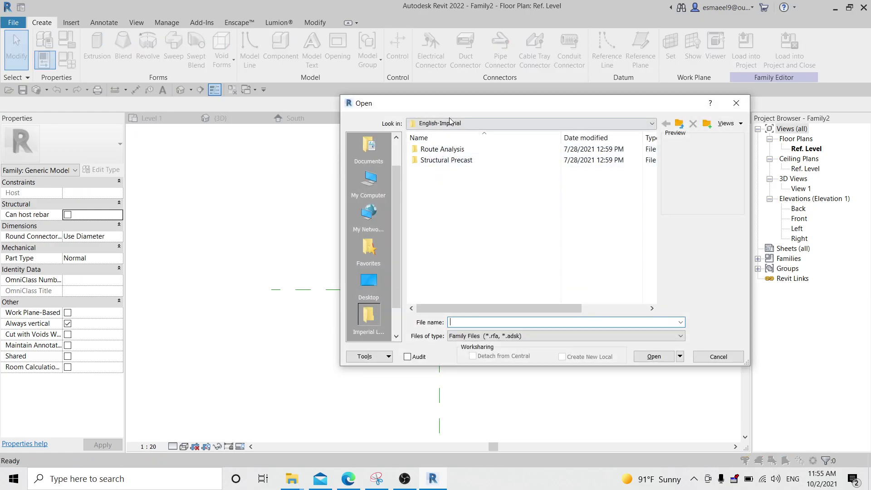
pyautogui.click(736, 103)
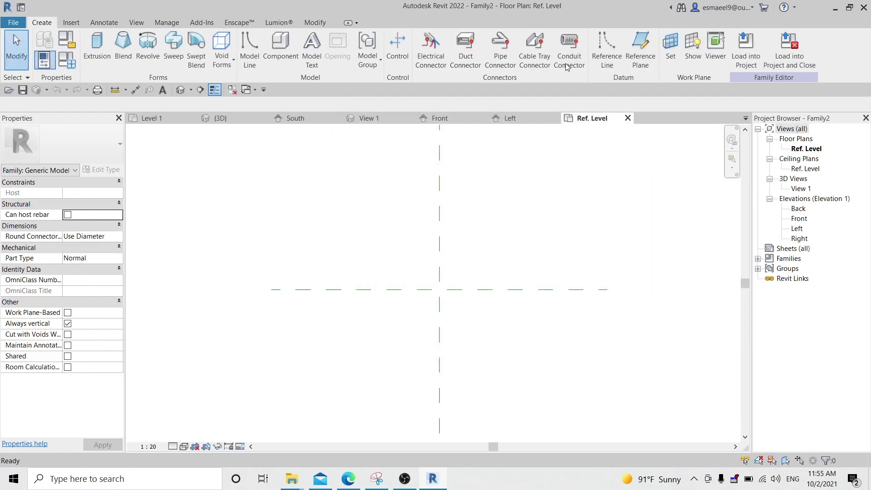
# Return to the project's Level 1 floor plan and open the Windows category in Load Autodesk Family
pyautogui.click(154, 118)
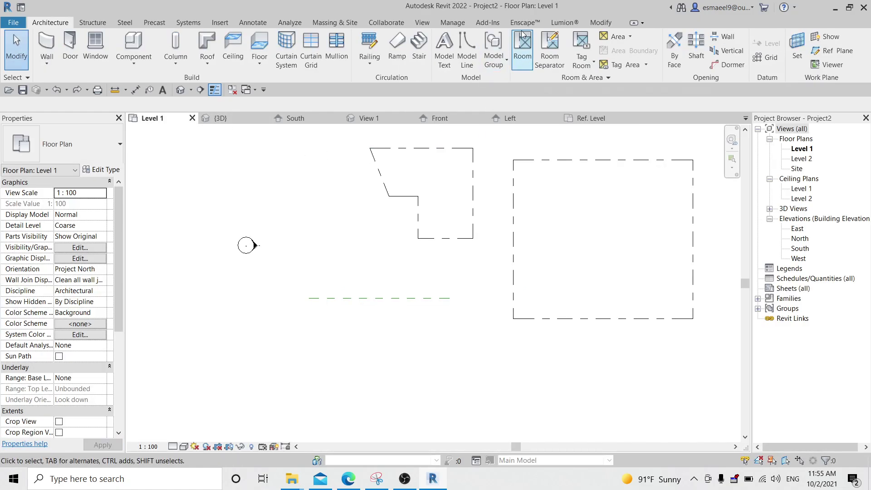
pyautogui.click(219, 22)
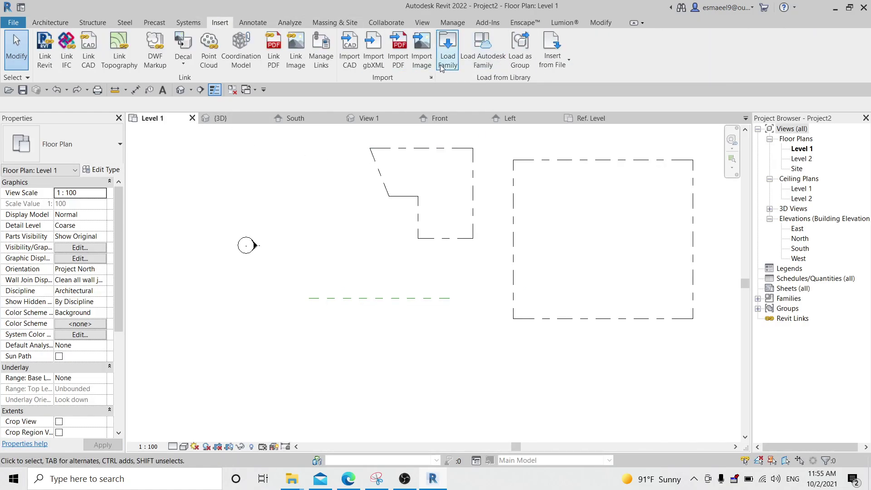
pyautogui.click(483, 50)
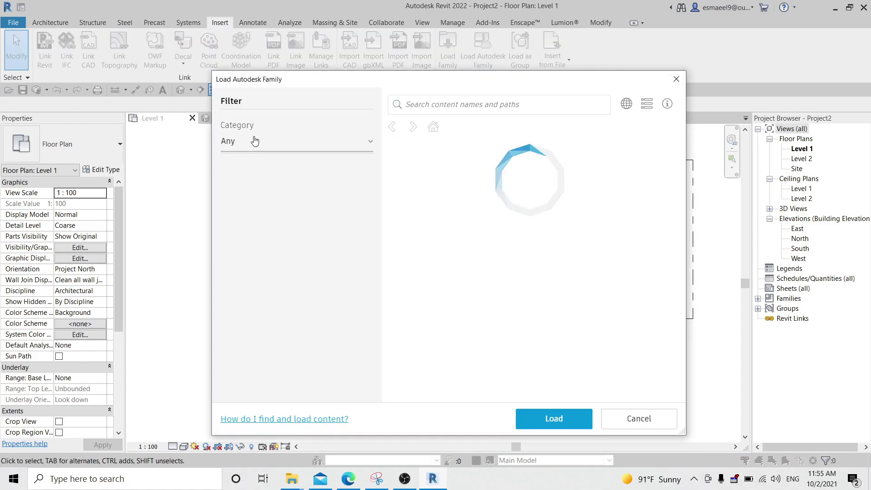
pyautogui.scroll(-5, 255, 371)
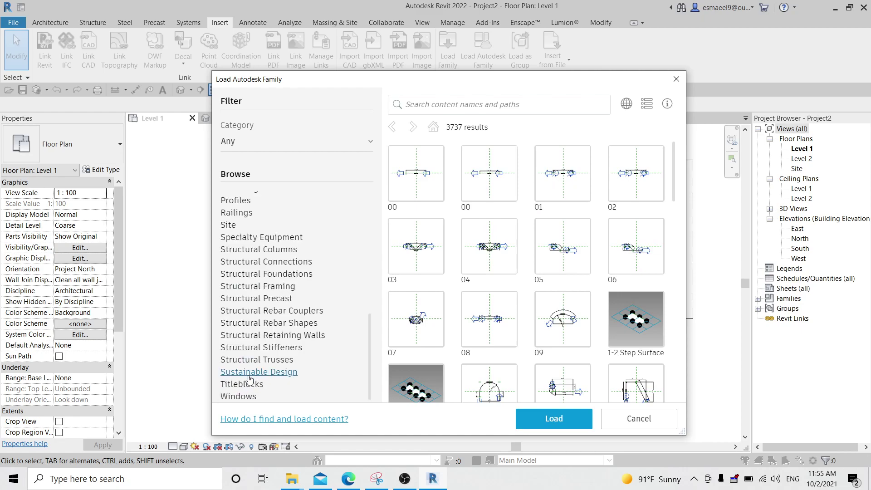
pyautogui.click(239, 396)
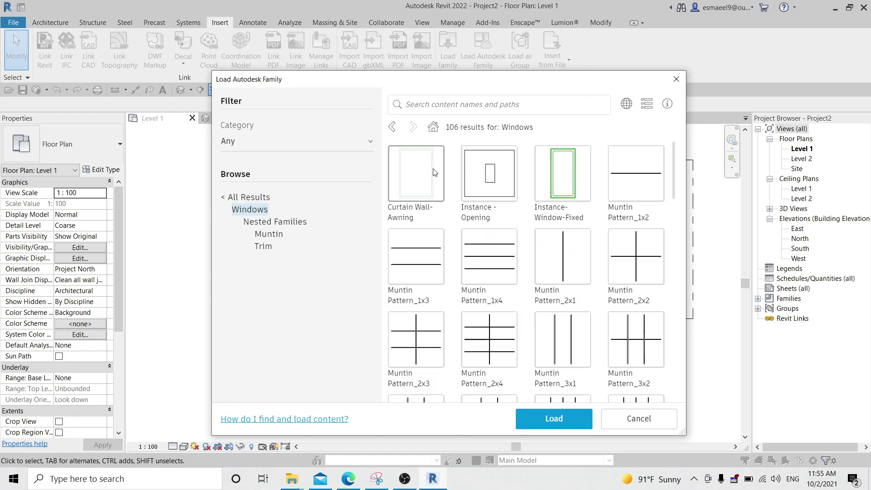
# Look through the Windows families and select the Curtain Wall-Awning family
pyautogui.scroll(-8, 516, 316)
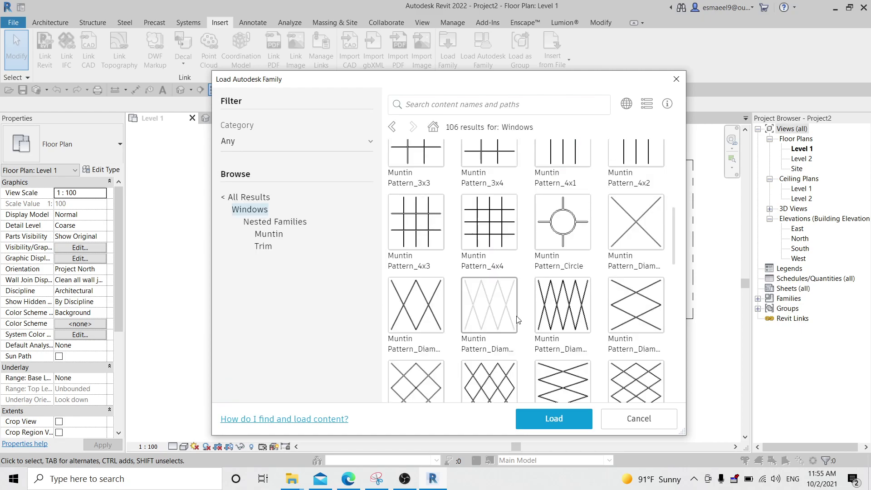
pyautogui.scroll(-6, 515, 312)
pyautogui.scroll(3, 512, 308)
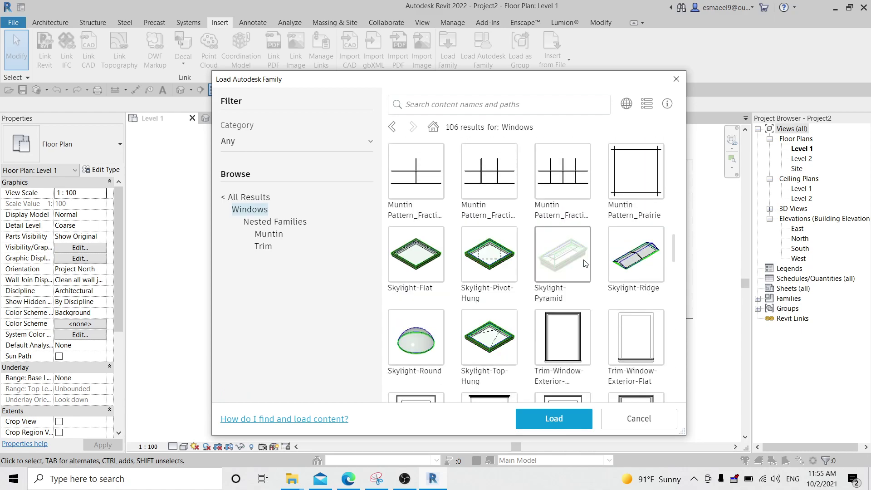
pyautogui.scroll(3, 499, 217)
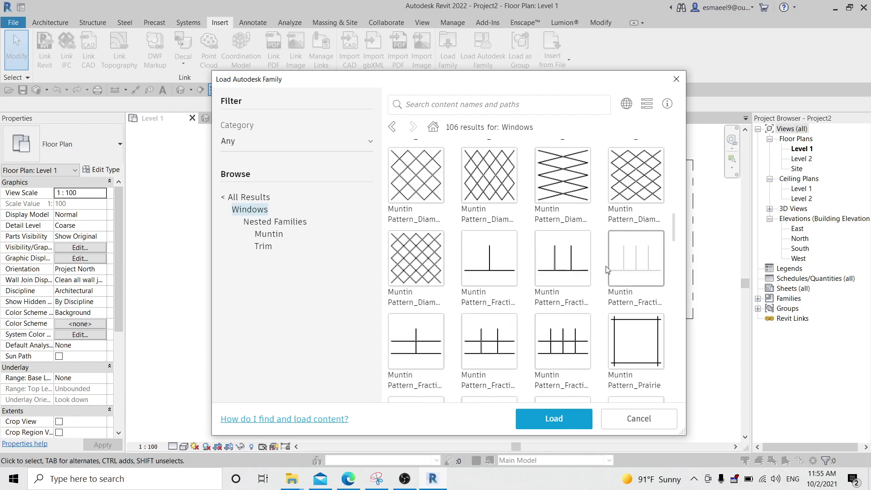
pyautogui.scroll(8, 521, 199)
pyautogui.click(421, 196)
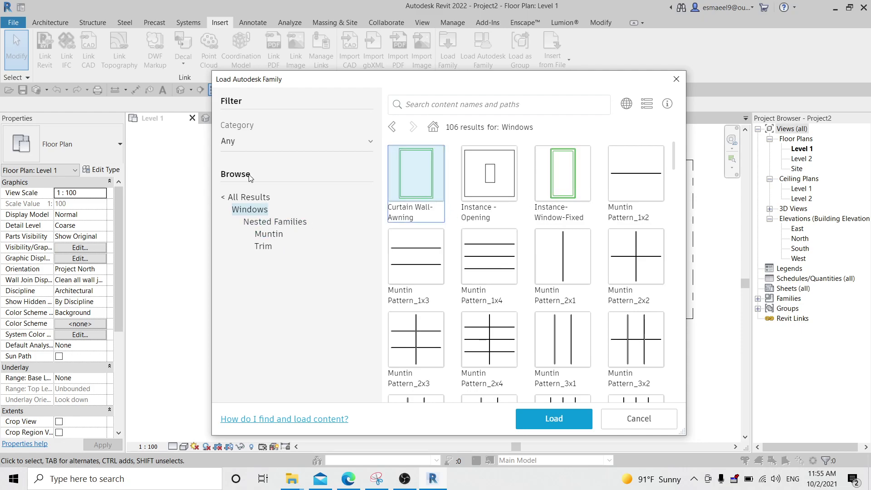
# Switch to the 3D view and browse the Windows families and category filter options in Load Autodesk Family
pyautogui.press('Escape')
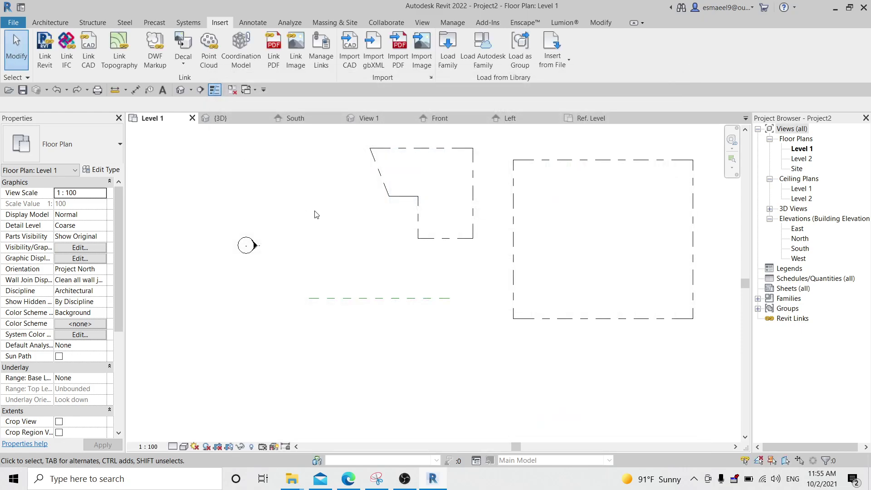
pyautogui.press('3')
pyautogui.press('d')
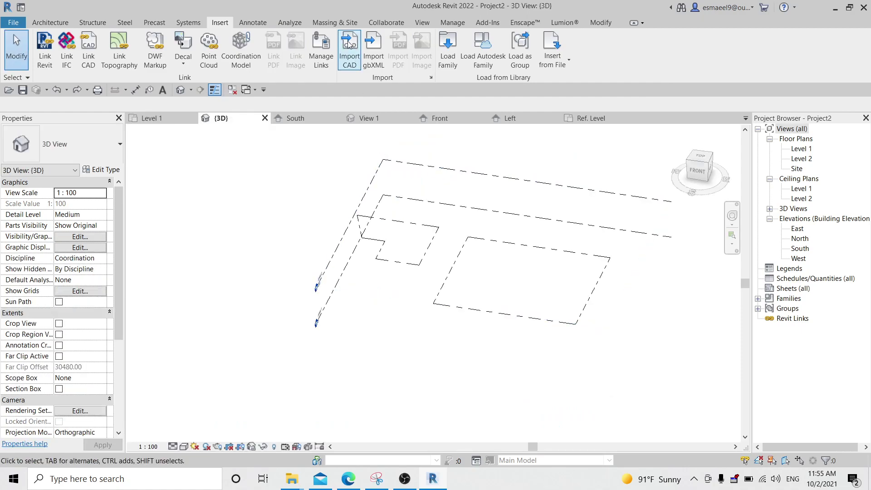
pyautogui.click(475, 68)
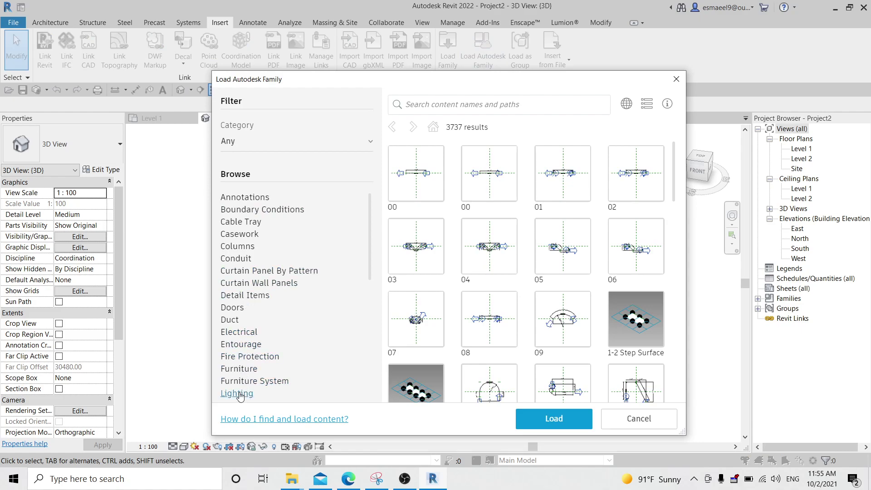
pyautogui.scroll(-6, 266, 346)
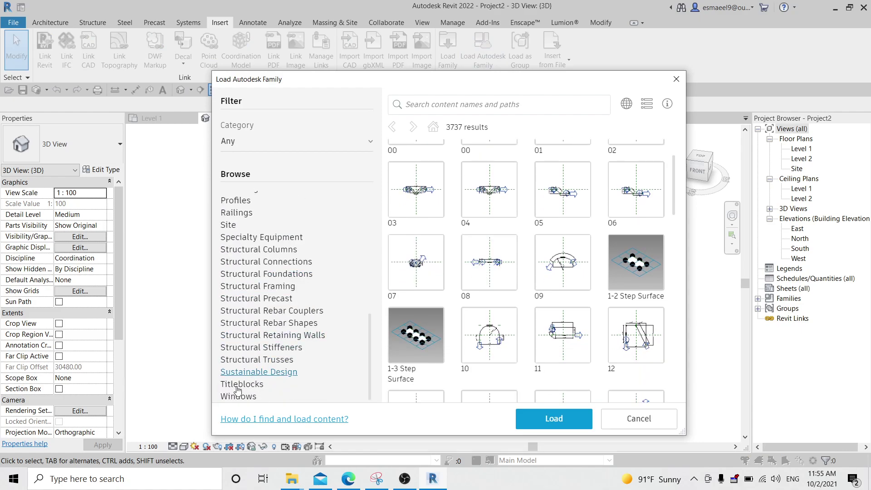
pyautogui.click(237, 396)
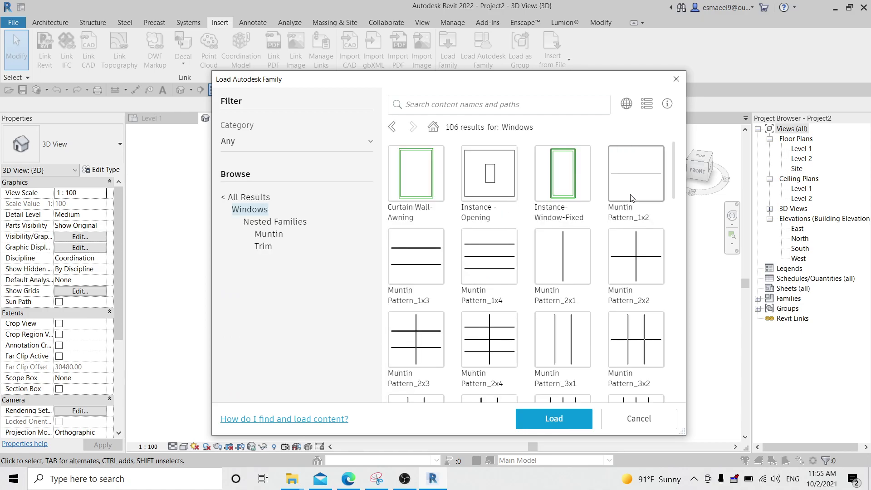
pyautogui.scroll(-4, 612, 234)
pyautogui.scroll(-8, 612, 233)
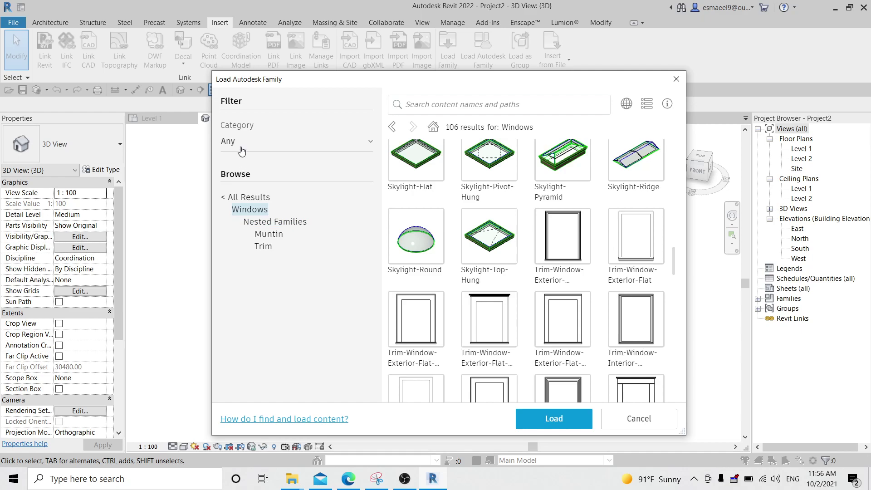
pyautogui.click(260, 146)
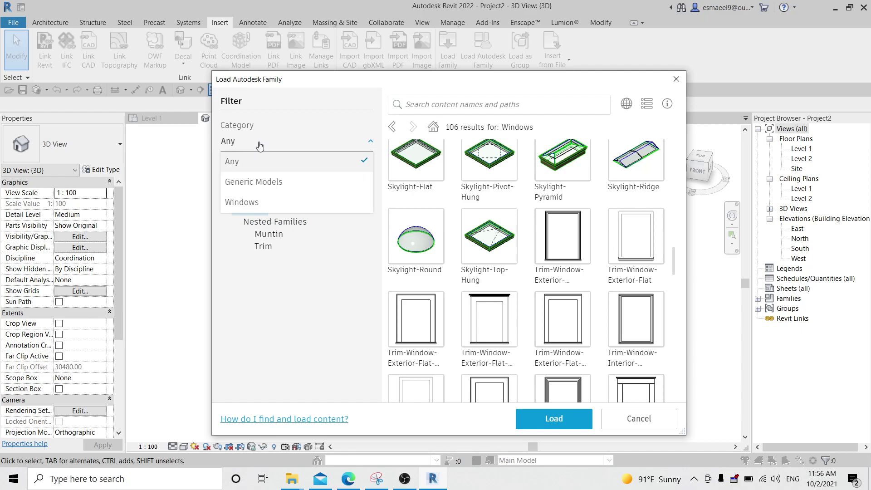
pyautogui.click(272, 162)
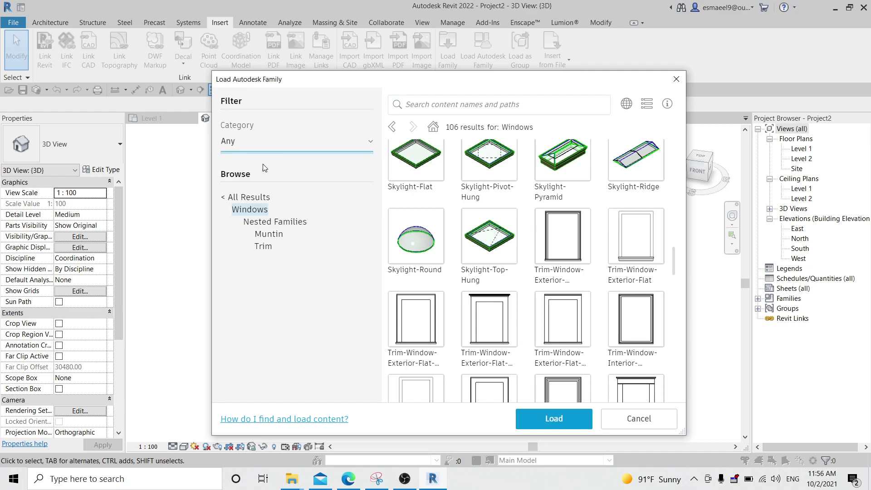
# Load the Door-Double-Glass family from the Doors category with the 72" x 78" type
pyautogui.click(235, 198)
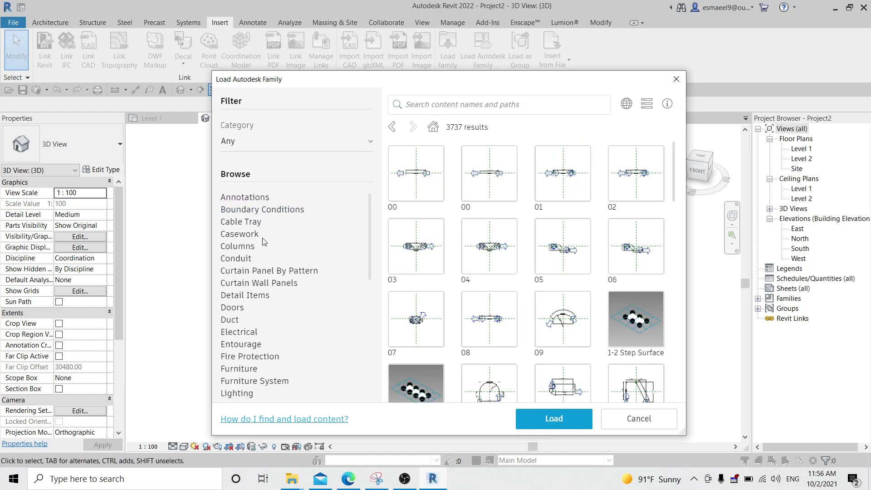
pyautogui.click(231, 298)
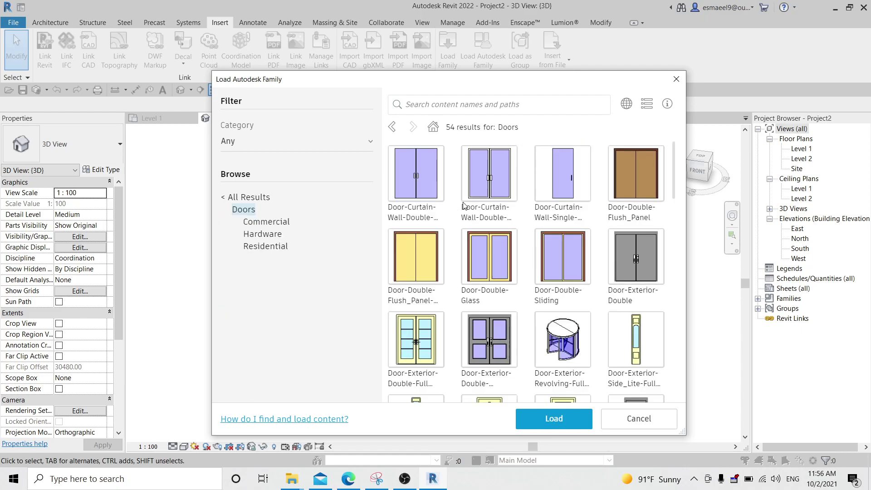
pyautogui.click(490, 254)
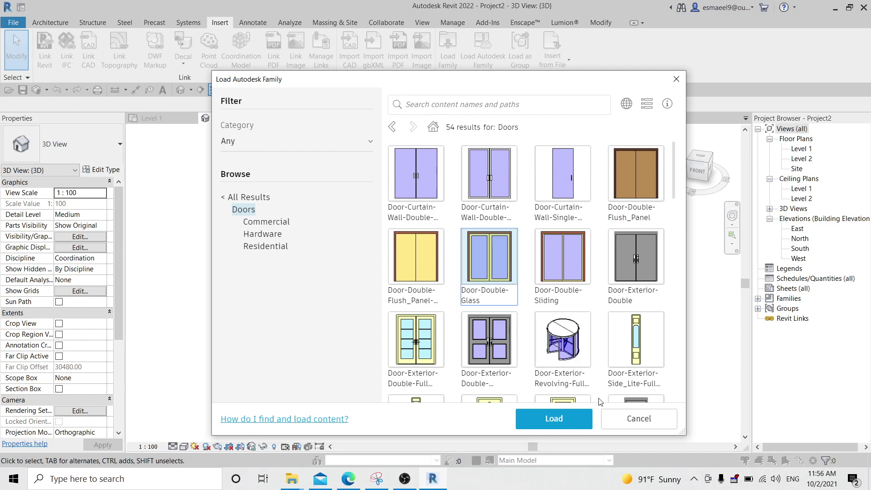
pyautogui.click(578, 422)
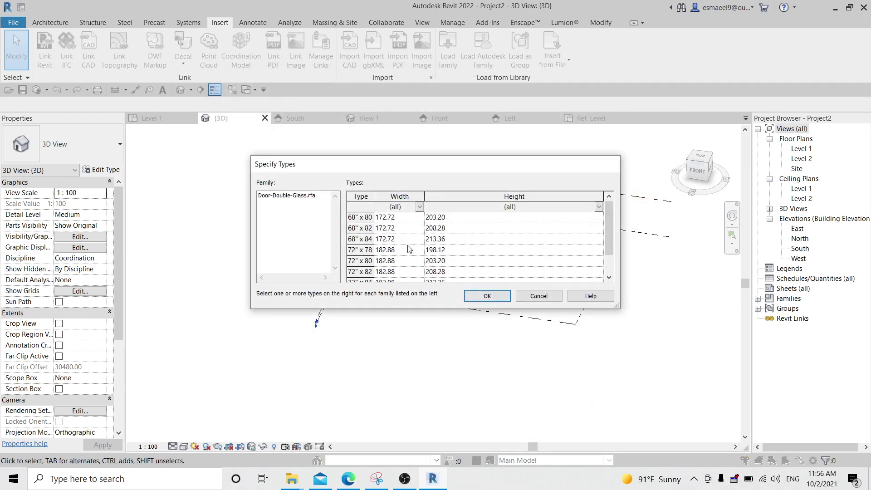
pyautogui.click(356, 249)
pyautogui.click(480, 296)
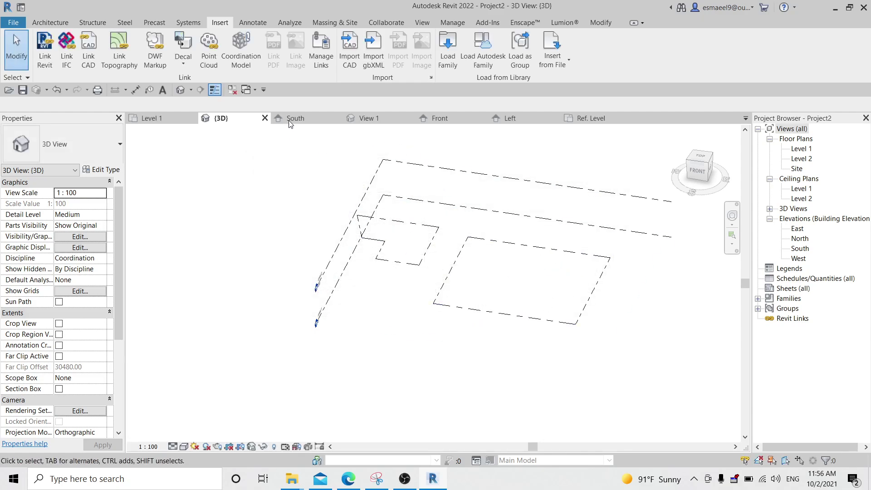
# Draw a straight wall in the 3D view in front of the dashed rectangle
pyautogui.press('d')
pyautogui.press('r')
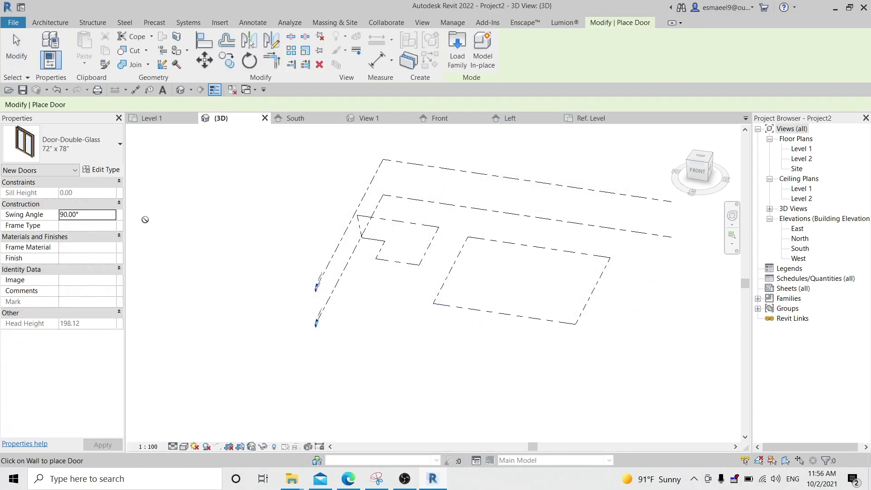
pyautogui.press('Escape')
pyautogui.press('w')
pyautogui.press('a')
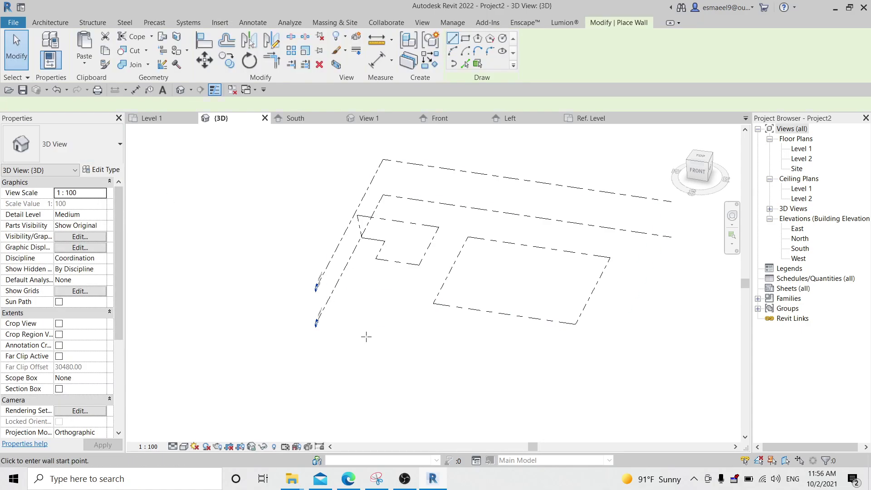
pyautogui.click(366, 336)
pyautogui.click(450, 349)
pyautogui.press('Escape')
pyautogui.press('Escape')
# Place the Door-Double-Glass 72" x 78" door in the new wall
pyautogui.press('d')
pyautogui.press('r')
pyautogui.click(418, 335)
pyautogui.scroll(3, 419, 337)
pyautogui.press('Escape')
pyautogui.press('Escape')
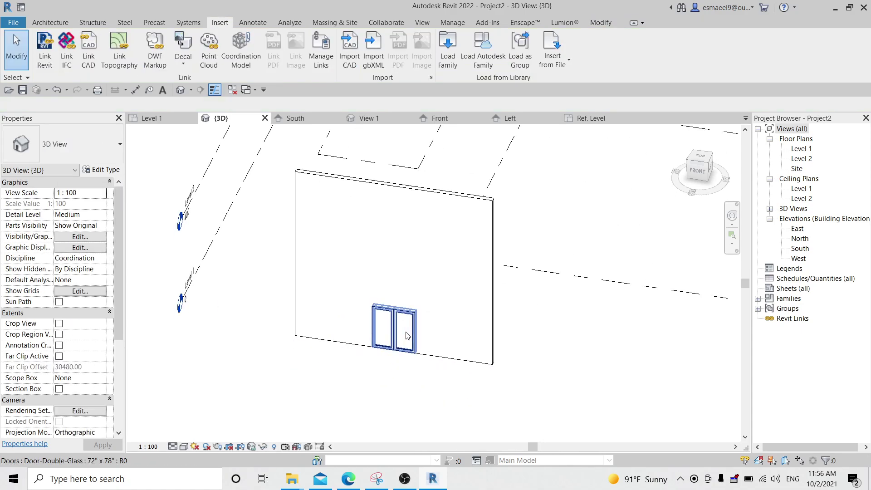
# Open the placed door's family for editing and select the right-hand door swing in its Ground floor plan
pyautogui.click(407, 334)
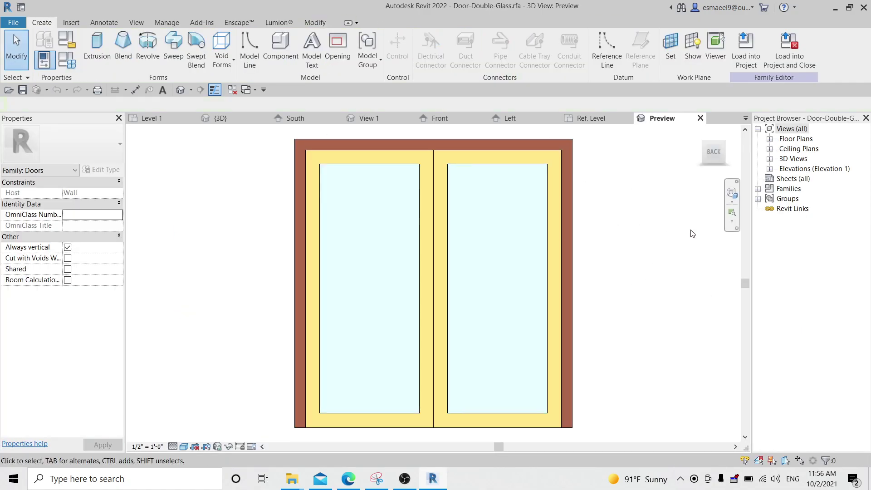
pyautogui.scroll(-3, 502, 274)
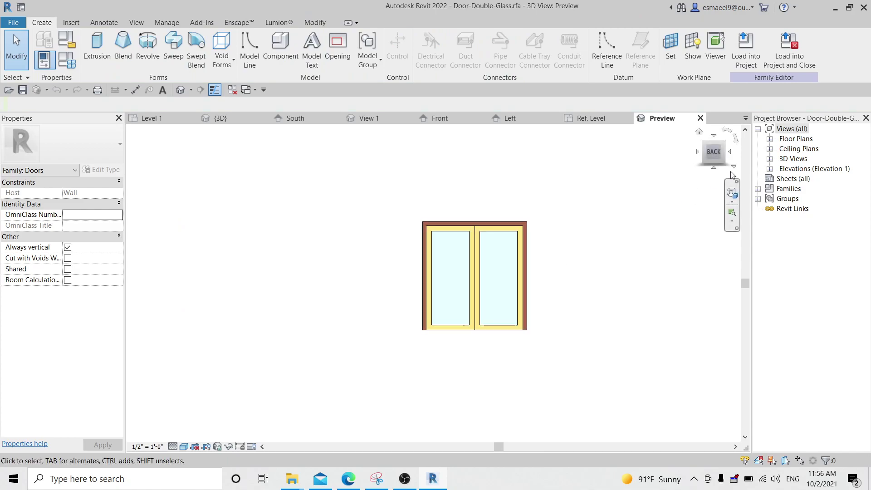
pyautogui.click(770, 138)
pyautogui.doubleClick(811, 149)
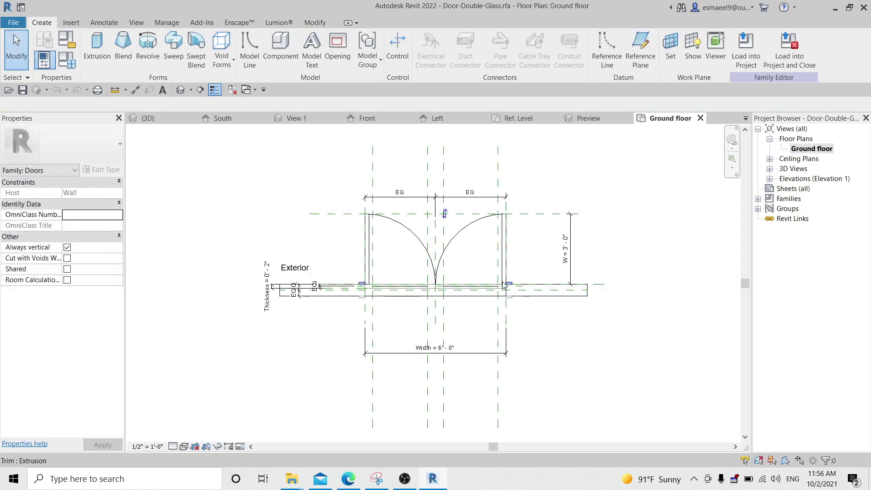
pyautogui.scroll(3, 470, 243)
pyautogui.click(463, 209)
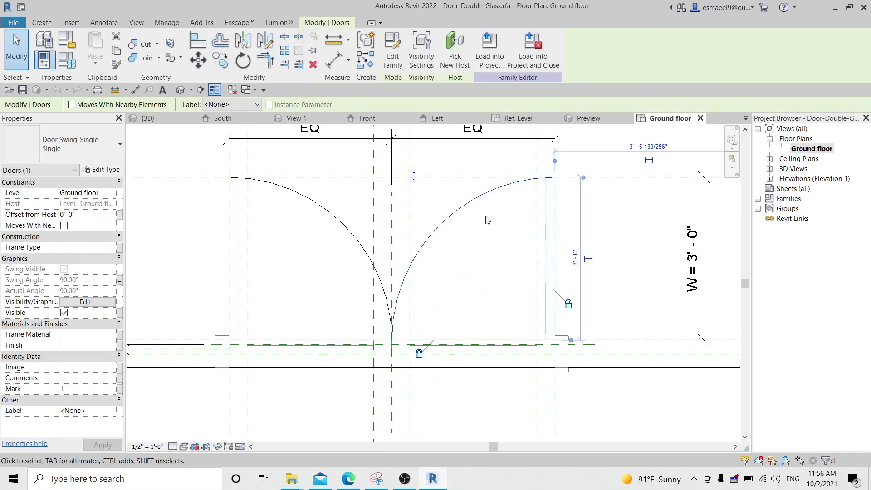
pyautogui.scroll(-2, 505, 199)
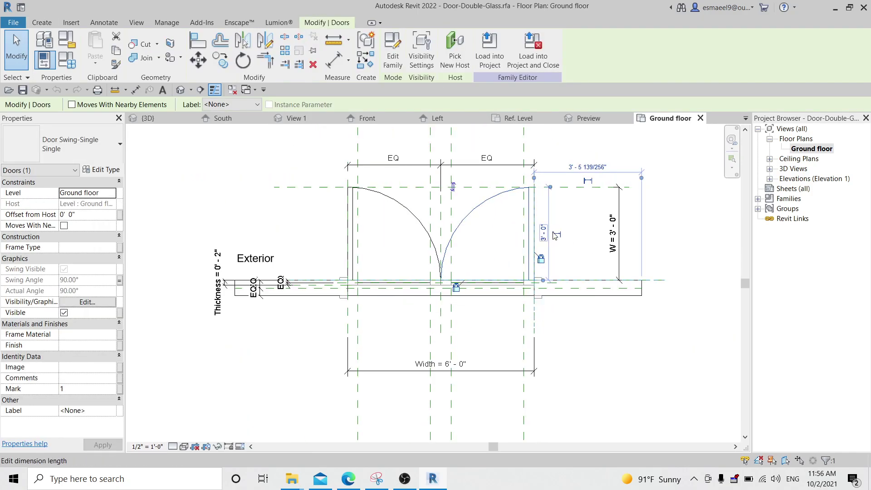
pyautogui.click(582, 248)
# Examine the door family's 3D view from different angles, checking the frame, panels and swing lines
pyautogui.press('3')
pyautogui.press('d')
pyautogui.keyDown('shift'); pyautogui.moveTo(532, 275); pyautogui.dragTo(555, 301, button='middle'); pyautogui.keyUp('shift')
pyautogui.moveTo(499, 309); pyautogui.dragTo(481, 253, button='middle')
pyautogui.scroll(2, 508, 270)
pyautogui.keyDown('shift'); pyautogui.moveTo(537, 284); pyautogui.dragTo(455, 280, button='middle'); pyautogui.keyUp('shift')
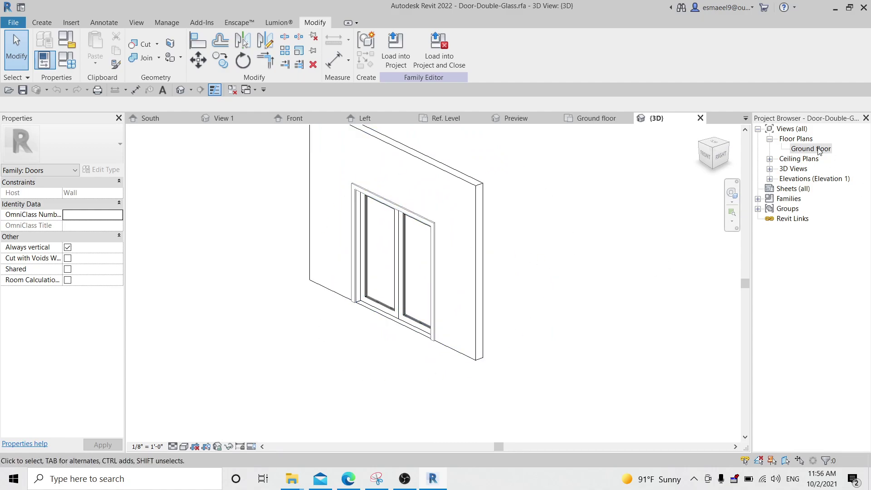
pyautogui.keyDown('shift'); pyautogui.moveTo(485, 220); pyautogui.dragTo(376, 272, button='middle'); pyautogui.keyUp('shift')
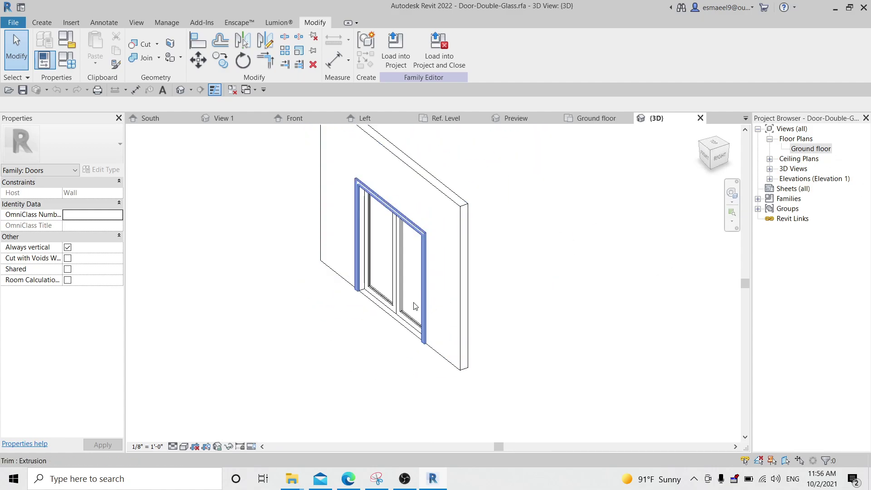
pyautogui.click(386, 276)
pyautogui.press('Escape')
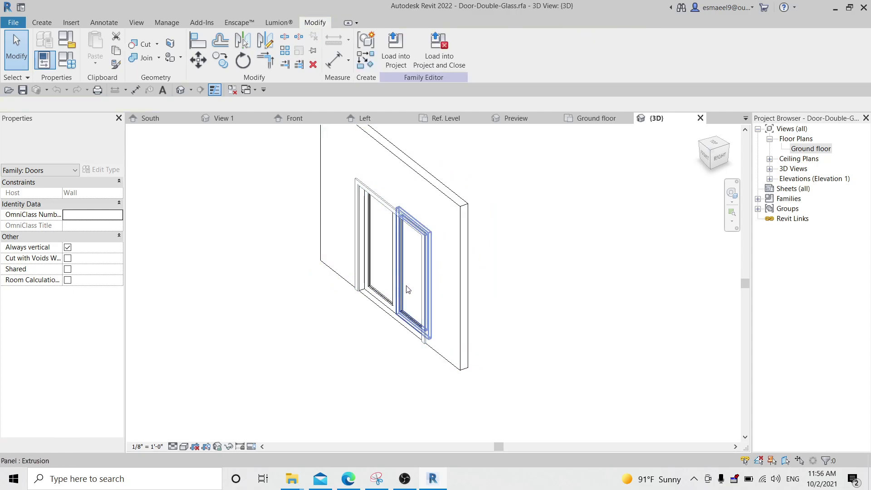
# Return to the Ground floor plan and open the nested Door Swing-Single family for editing
pyautogui.doubleClick(810, 148)
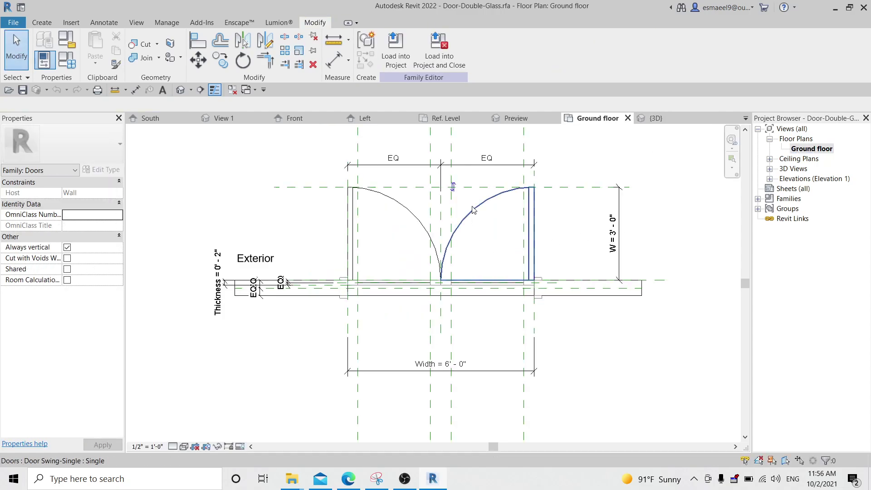
pyautogui.click(525, 194)
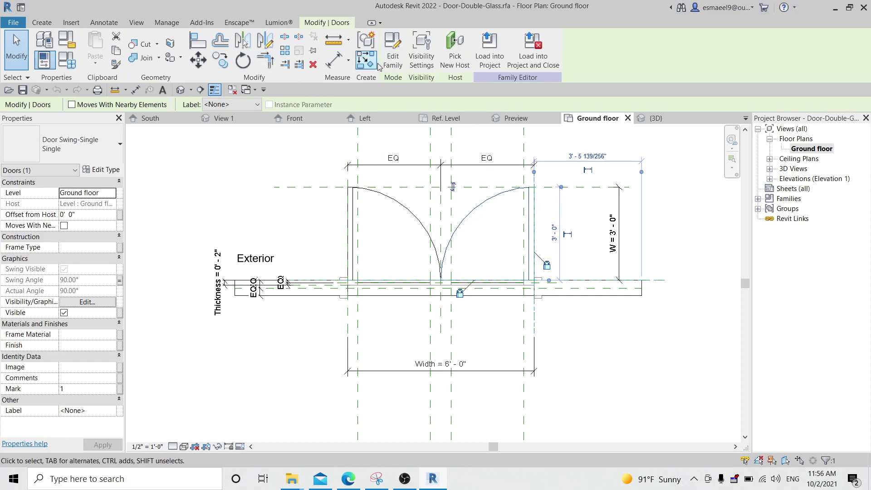
pyautogui.click(384, 62)
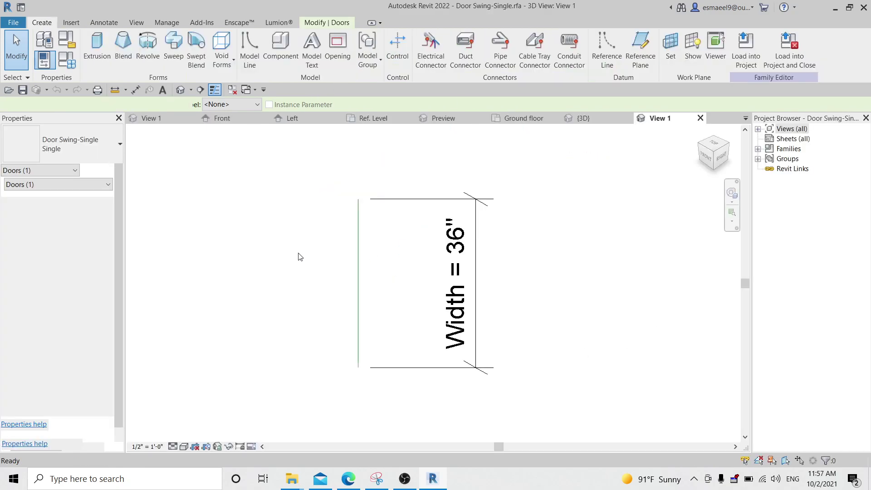
# Examine the vertical reference line and the geometry in the swing family's 3D views
pyautogui.click(361, 263)
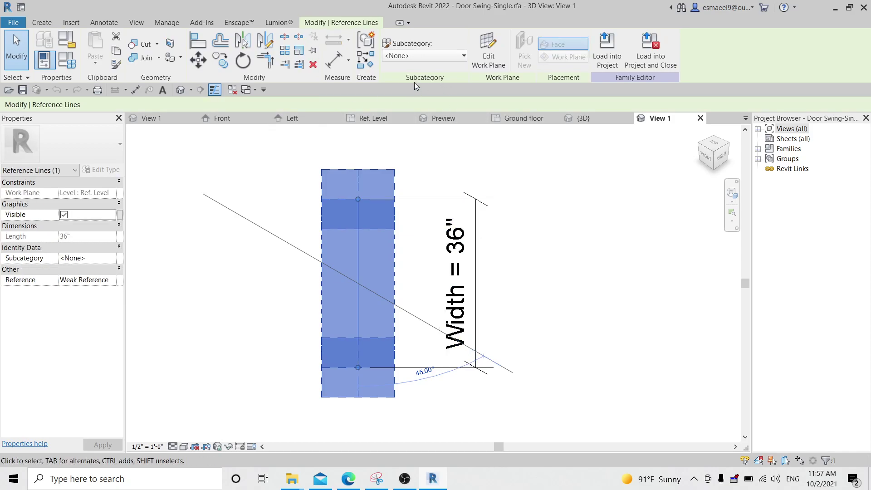
pyautogui.click(493, 299)
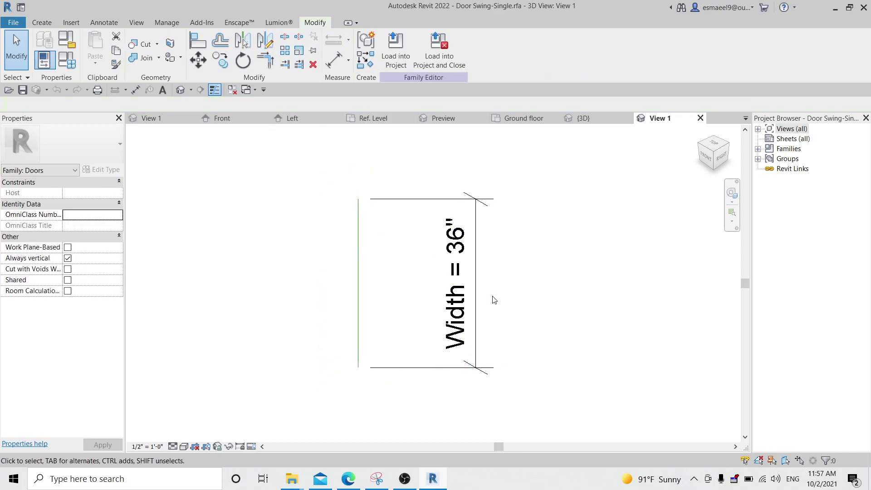
pyautogui.keyDown('shift'); pyautogui.moveTo(464, 381); pyautogui.dragTo(459, 264, button='middle'); pyautogui.keyUp('shift')
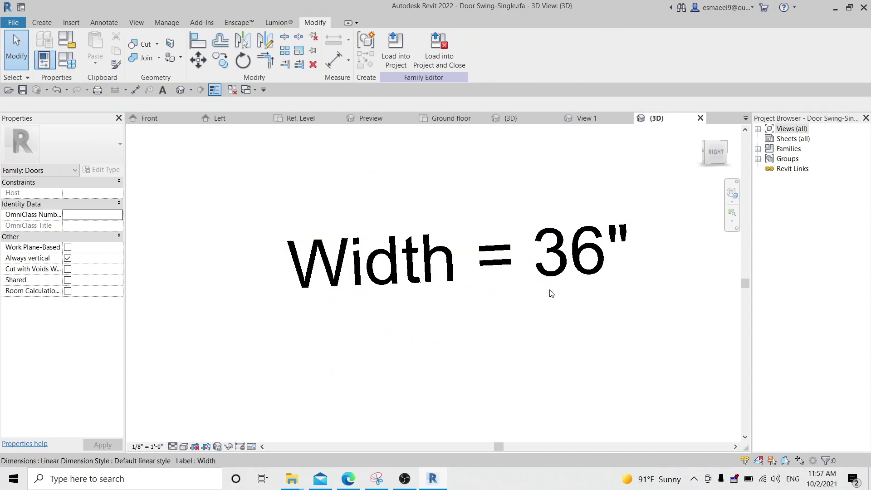
# Open the Ref. Level floor plan and inspect the plan swing arc, its Convert Lines option and the door leaf's masking region
pyautogui.doubleClick(764, 131)
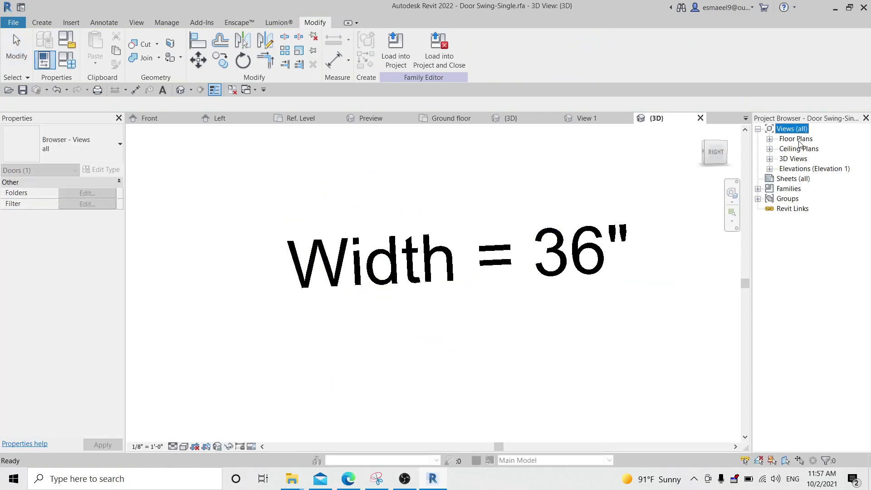
pyautogui.click(769, 138)
pyautogui.doubleClick(806, 149)
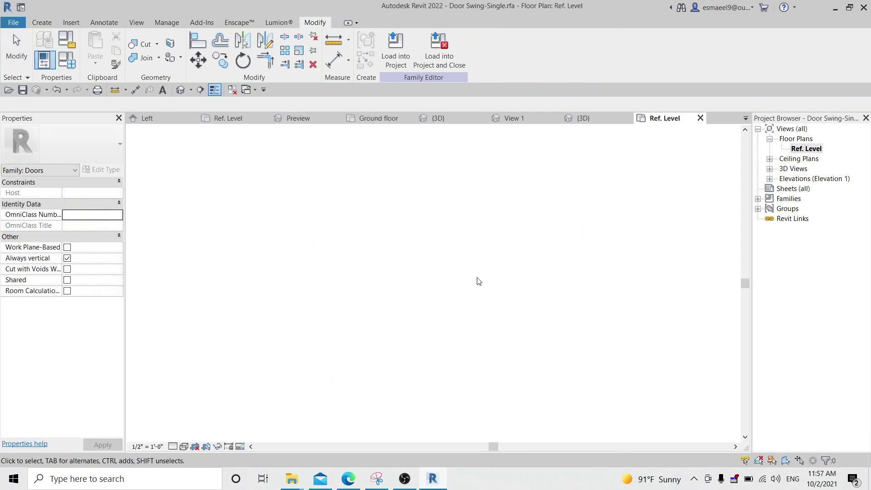
pyautogui.scroll(5, 419, 293)
pyautogui.click(343, 221)
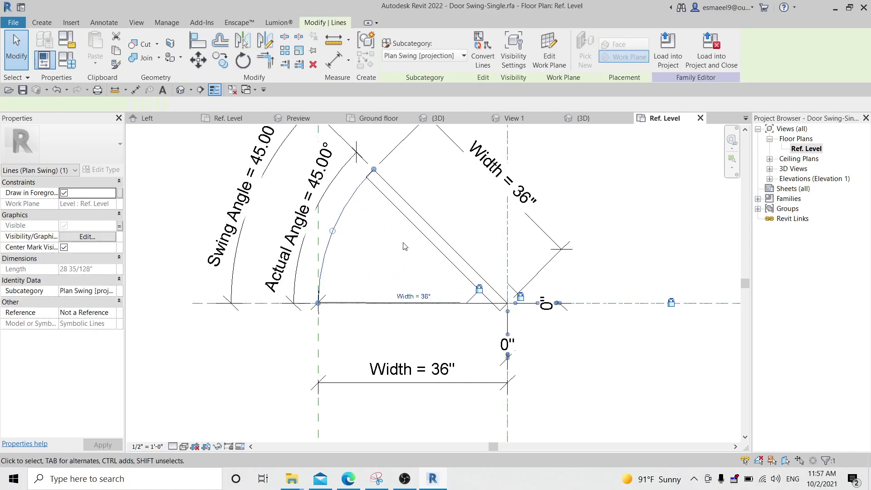
pyautogui.moveTo(402, 247); pyautogui.dragTo(467, 264, button='middle')
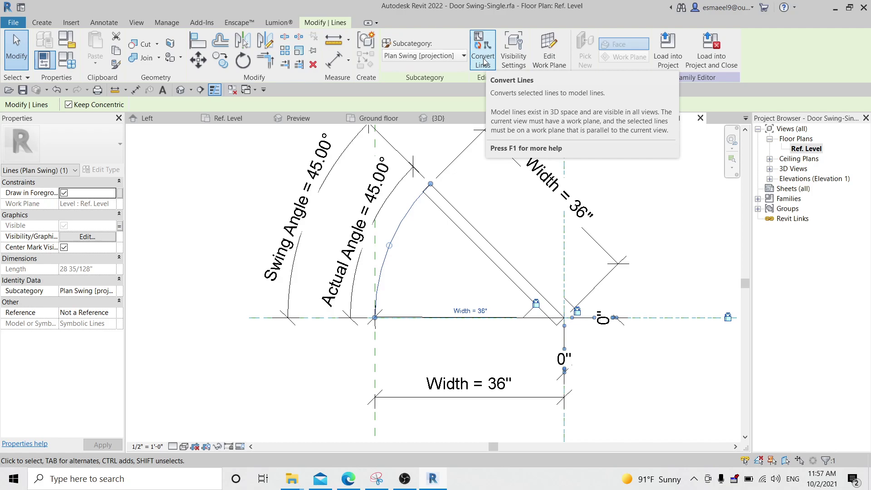
pyautogui.click(449, 216)
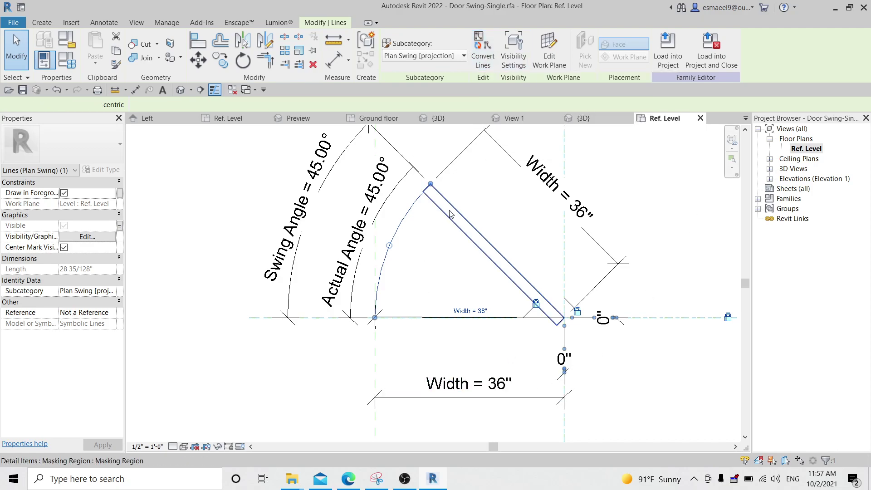
# Convert the invisible horizontal line along the door opening in the swing family to a model line
pyautogui.click(492, 204)
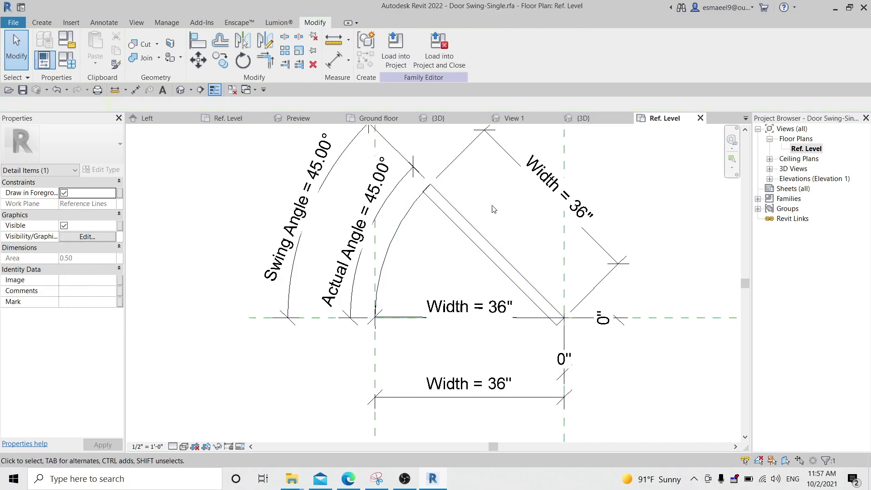
pyautogui.click(385, 317)
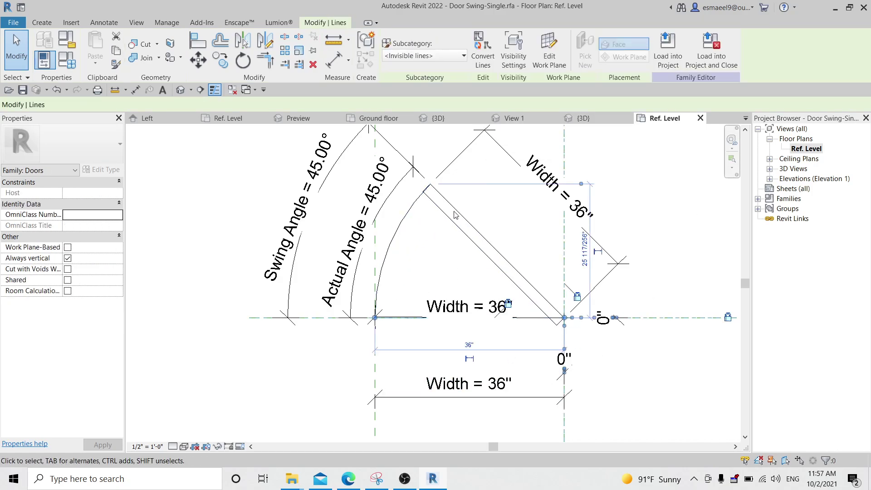
pyautogui.click(482, 50)
pyautogui.click(417, 282)
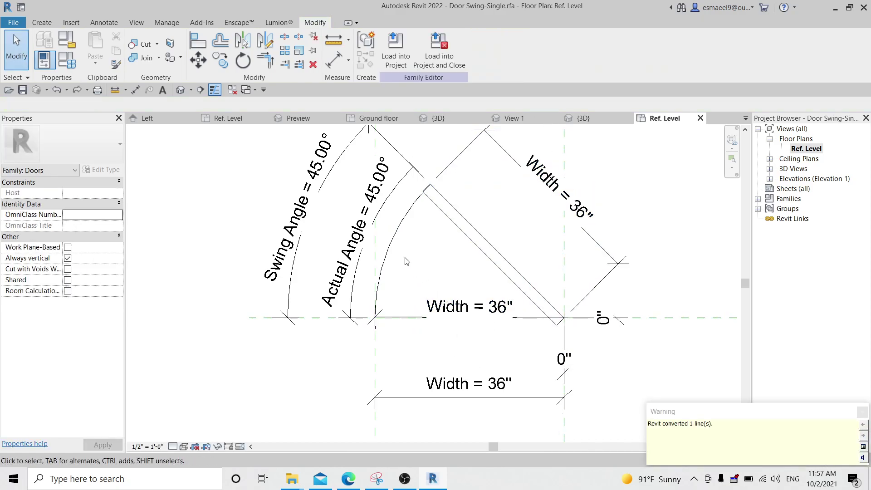
# Select the plan swing arc and check what the Convert Lines command would do to it
pyautogui.click(408, 212)
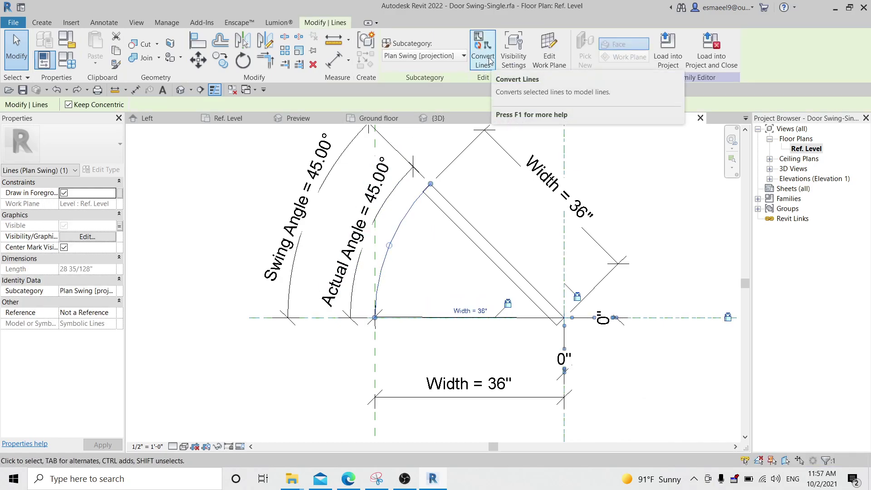
pyautogui.click(705, 258)
pyautogui.scroll(-1, 706, 259)
pyautogui.moveTo(706, 259); pyautogui.dragTo(651, 271, button='middle')
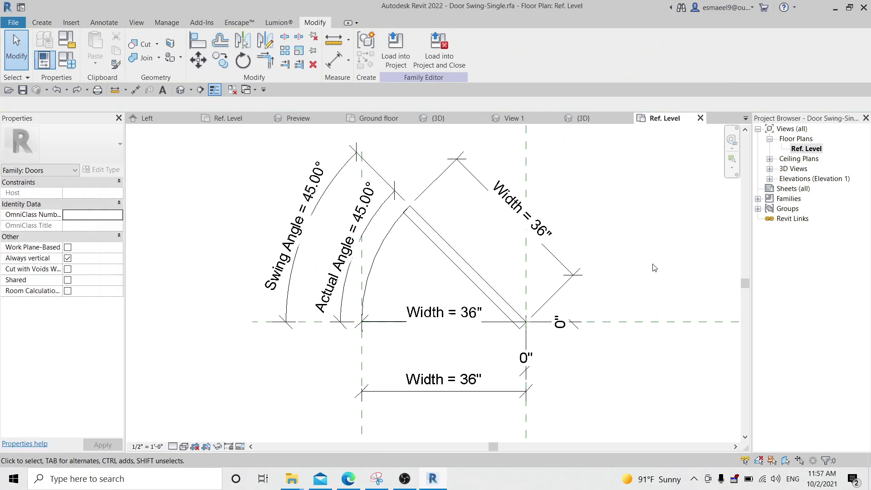
# Close all open views of the Door Swing-Single family without saving its changes
pyautogui.click(699, 119)
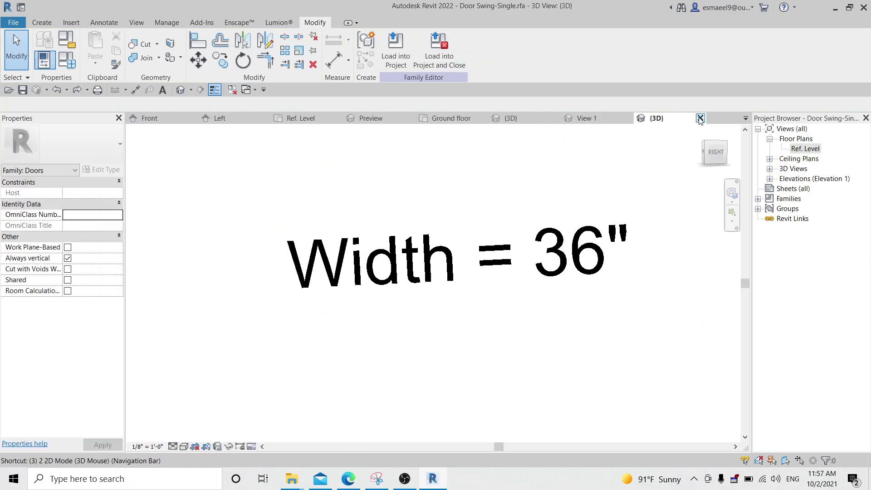
pyautogui.click(700, 118)
pyautogui.click(700, 118)
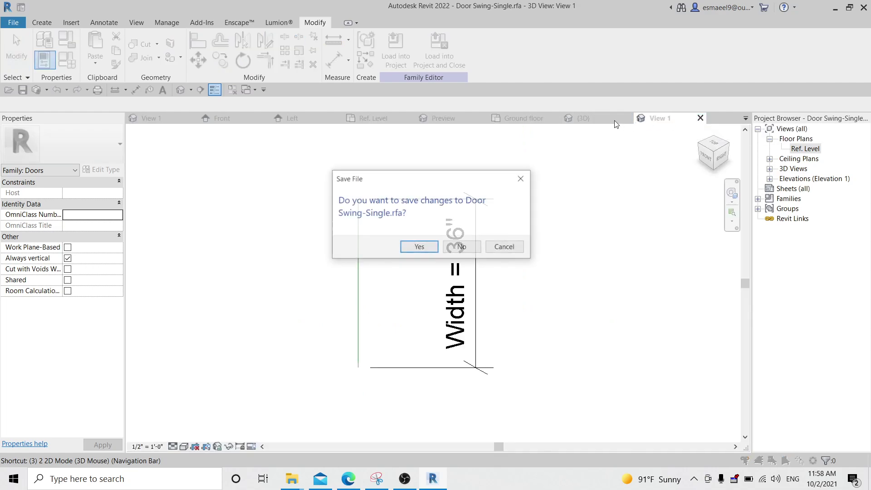
pyautogui.click(460, 248)
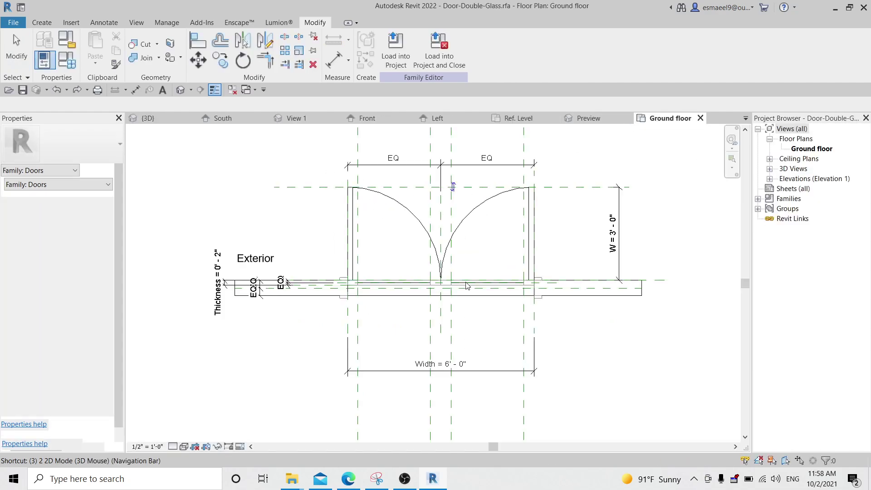
# Examine the double door's swing arcs and glass panels in the door family's Ground floor plan
pyautogui.scroll(-3, 508, 290)
pyautogui.scroll(3, 511, 286)
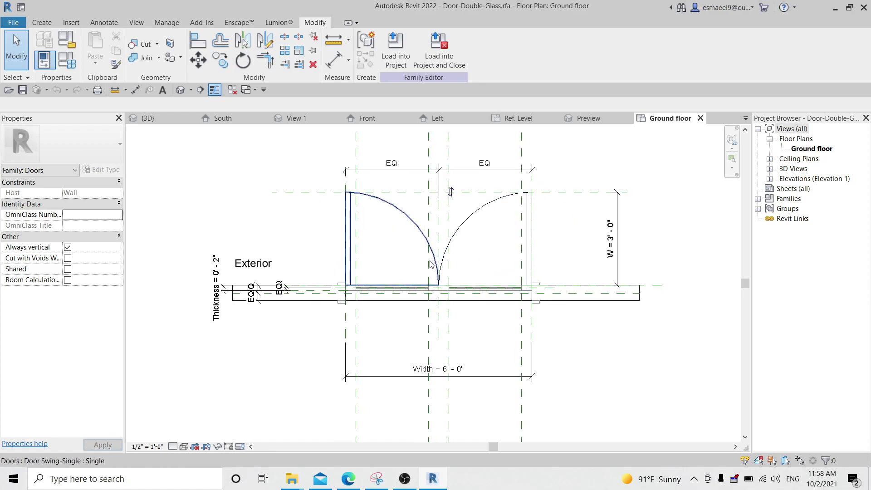
pyautogui.scroll(2, 433, 266)
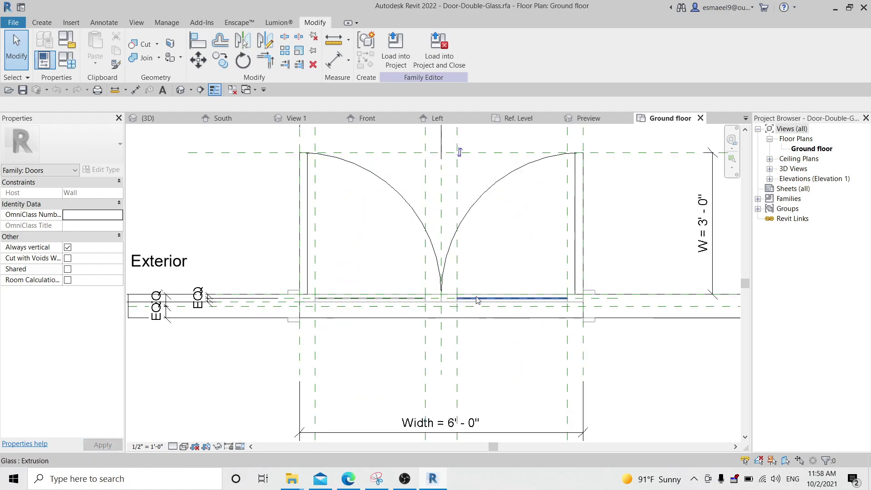
pyautogui.moveTo(450, 219); pyautogui.dragTo(462, 247, button='middle')
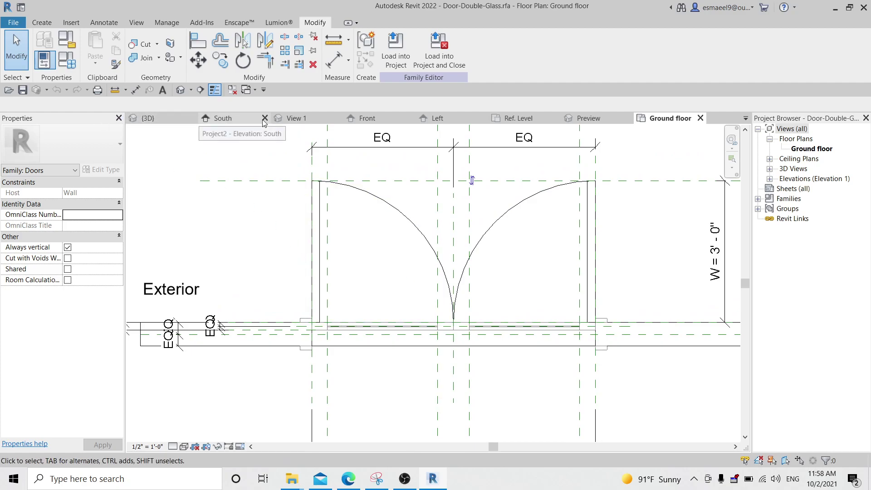
pyautogui.scroll(-1, 684, 302)
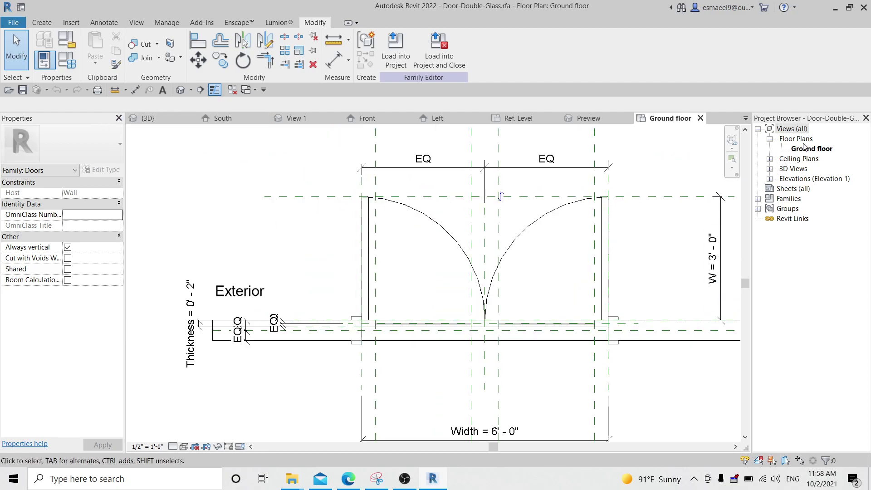
# Return to the project's 3D view and display the wall and double door in the Shaded visual style
pyautogui.click(154, 119)
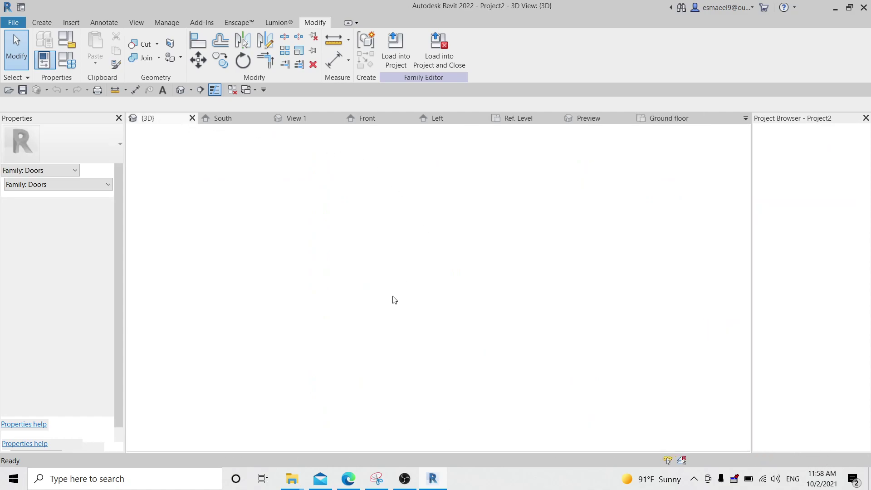
pyautogui.scroll(3, 371, 378)
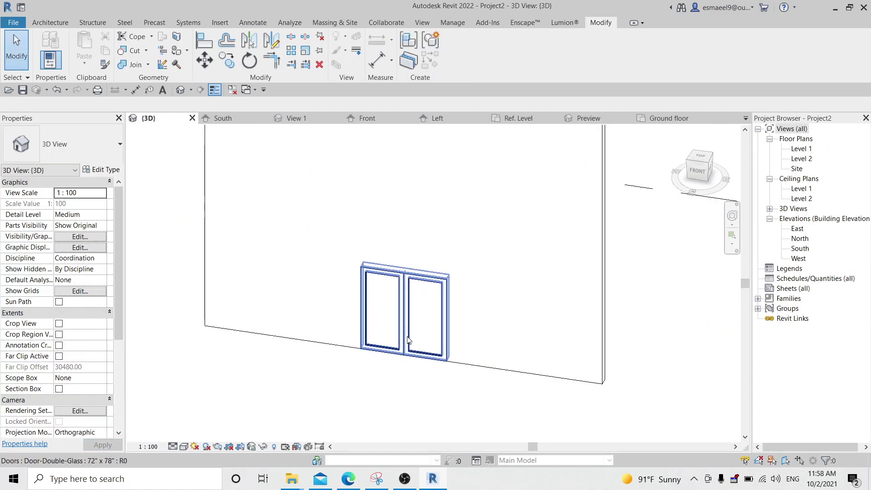
pyautogui.press('s')
pyautogui.press('d')
pyautogui.moveTo(450, 340)
pyautogui.keyDown('shift'); pyautogui.mouseDown(button='middle')
pyautogui.moveTo(480, 365)
pyautogui.moveTo(449, 348)
pyautogui.mouseUp(button='middle'); pyautogui.keyUp('shift')
# Open the Level 1 floor plan, examine how the double door's swing lines display in plan, and close the view
pyautogui.doubleClick(800, 148)
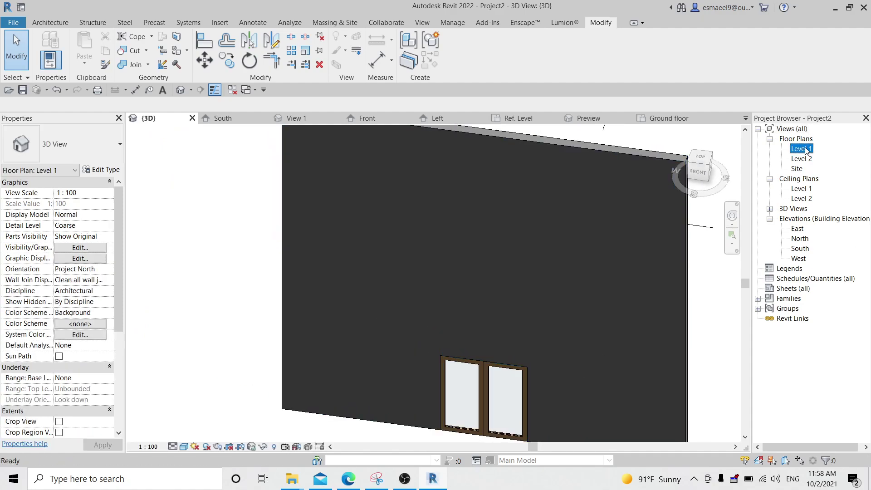
pyautogui.scroll(6, 451, 330)
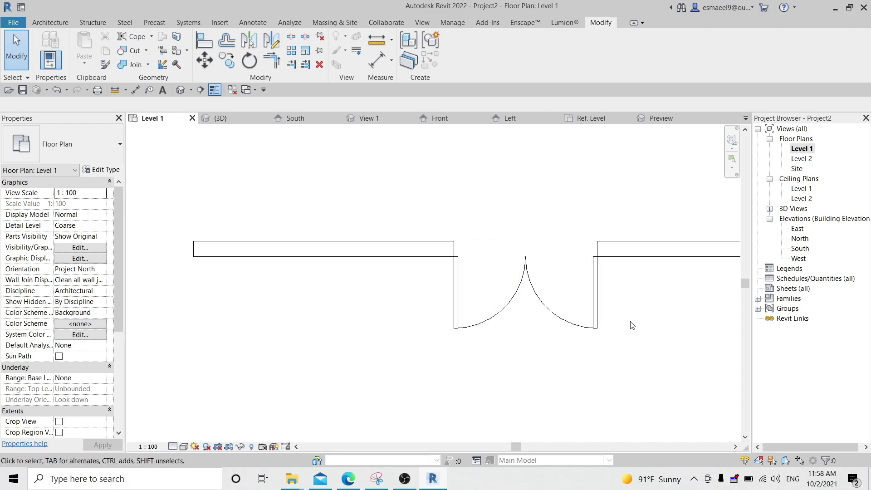
pyautogui.moveTo(621, 295); pyautogui.dragTo(562, 287, button='middle')
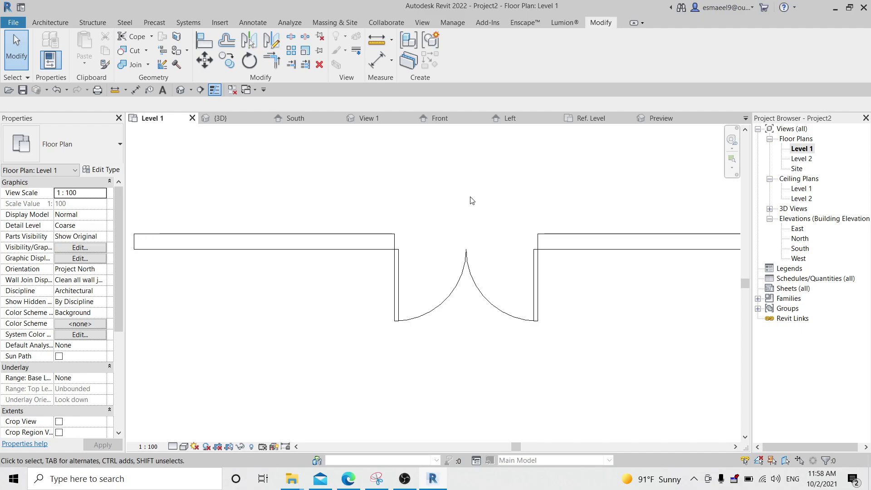
pyautogui.scroll(-2, 471, 201)
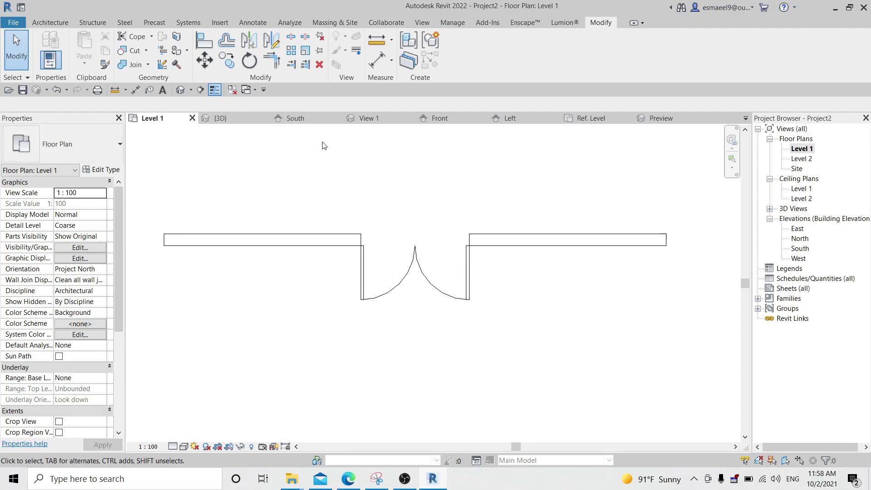
pyautogui.click(192, 117)
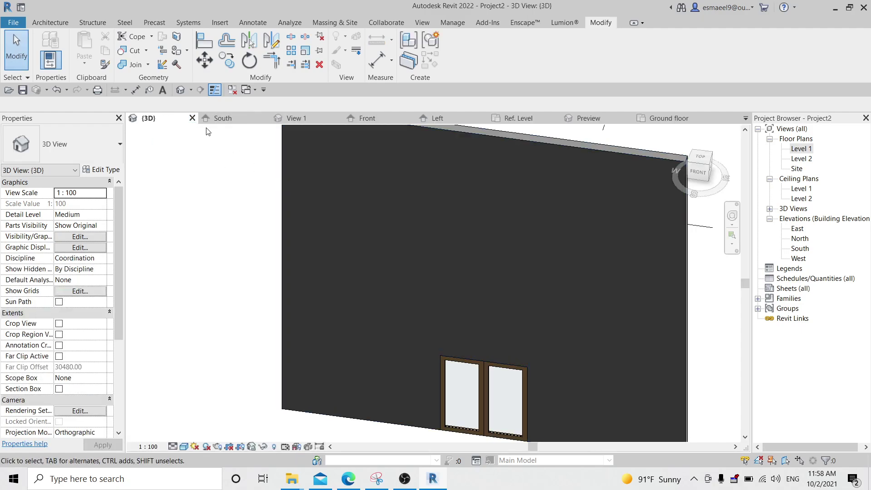
# Switch to the South elevation and close the Door-Double-Glass family without saving, along with the other inactive views
pyautogui.click(213, 118)
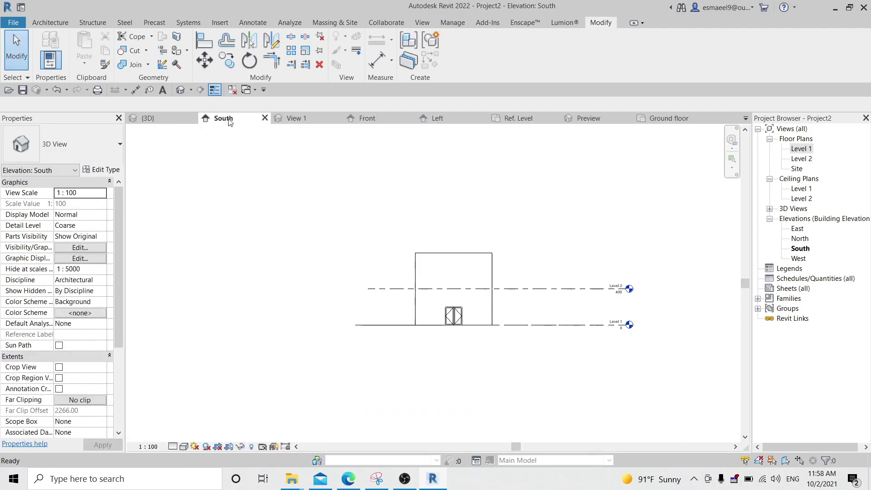
pyautogui.click(627, 117)
pyautogui.click(699, 118)
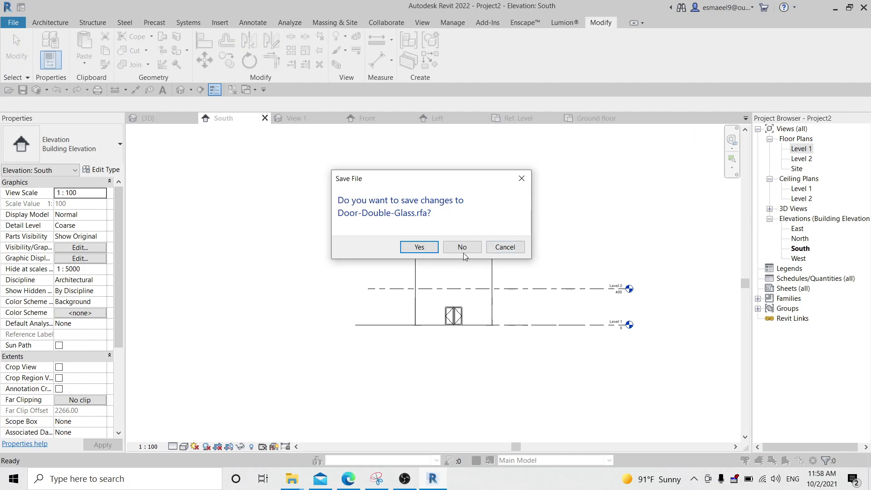
pyautogui.click(463, 252)
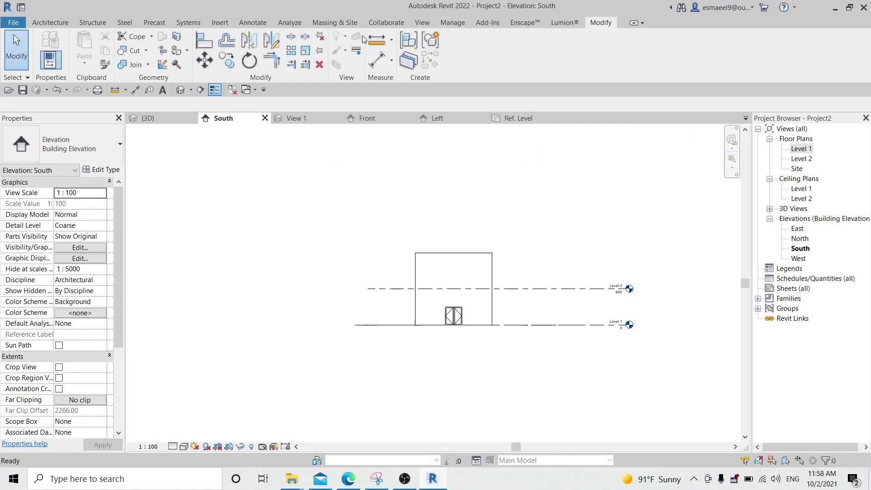
pyautogui.click(233, 90)
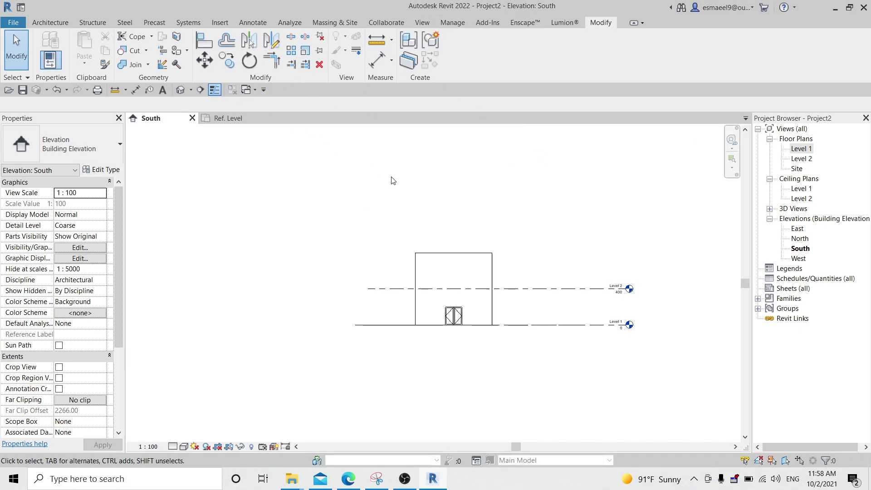
# Switch to Family2's Ref. Level plan and inspect both ends of the Center (Left/Right) reference plane
pyautogui.click(230, 120)
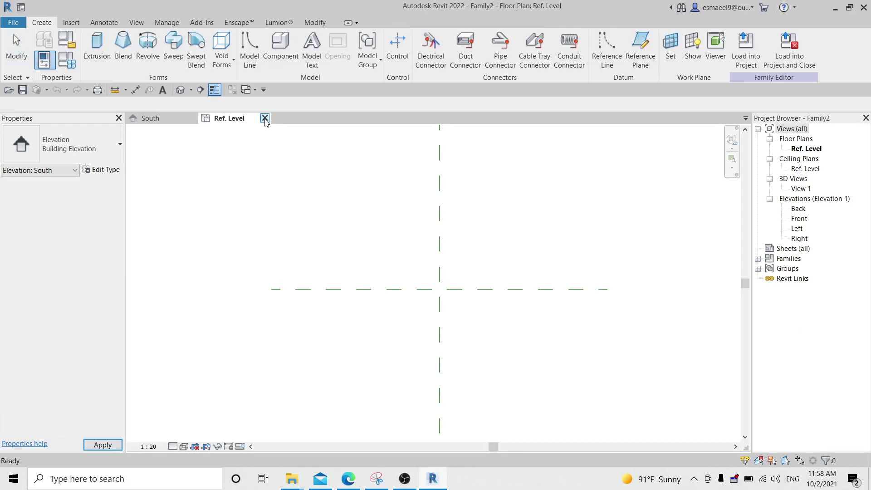
pyautogui.scroll(4, 376, 233)
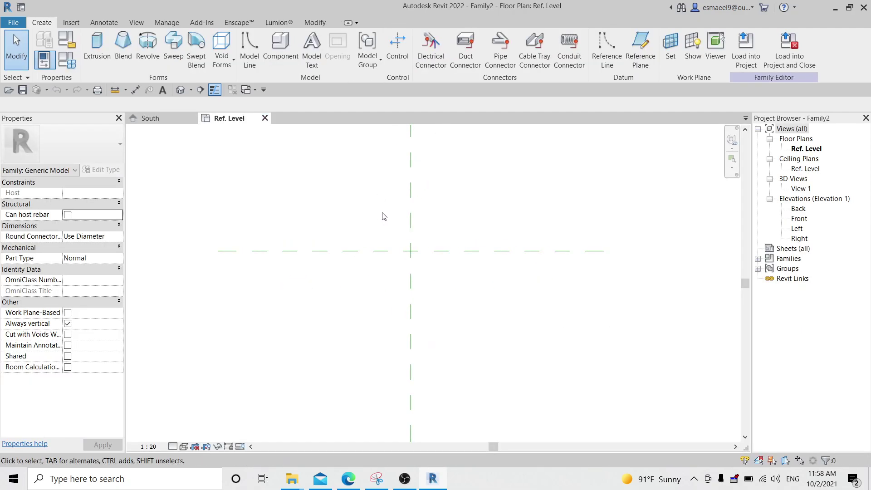
pyautogui.click(430, 220)
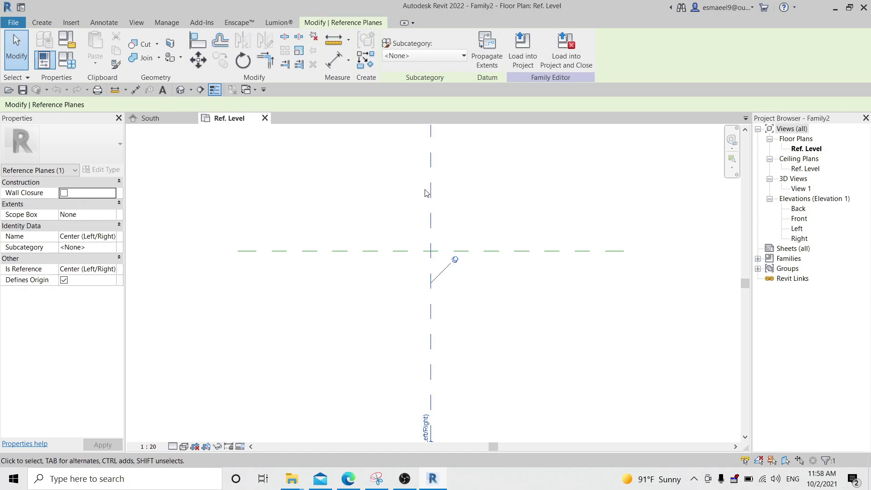
pyautogui.moveTo(447, 341); pyautogui.dragTo(413, 260, button='middle')
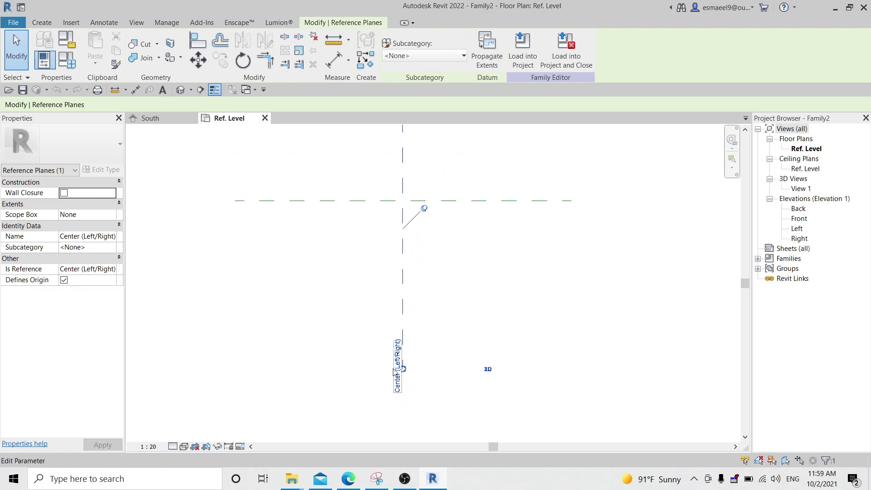
pyautogui.moveTo(394, 318); pyautogui.dragTo(415, 410, button='middle')
pyautogui.moveTo(415, 164); pyautogui.dragTo(414, 249, button='middle')
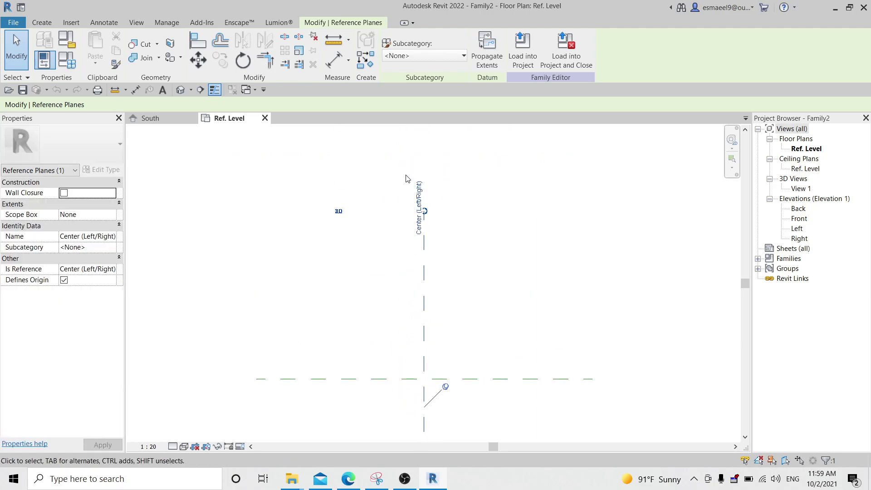
pyautogui.moveTo(401, 308); pyautogui.dragTo(403, 247, button='middle')
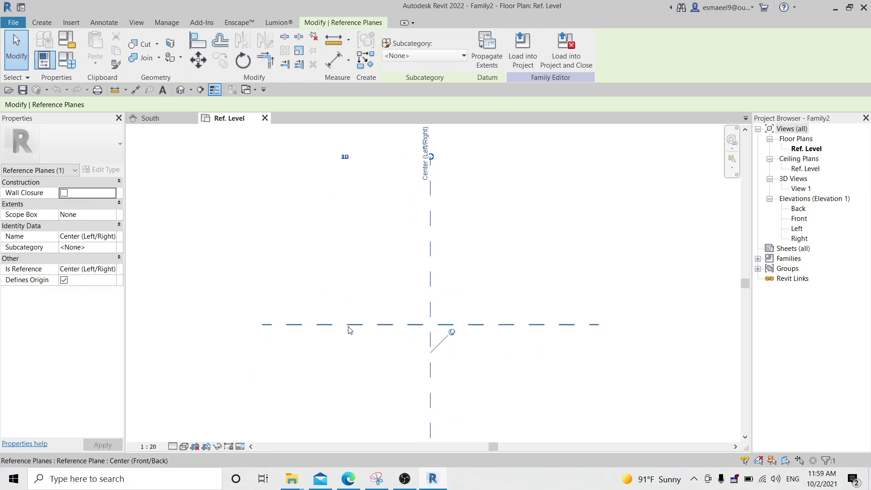
pyautogui.click(518, 245)
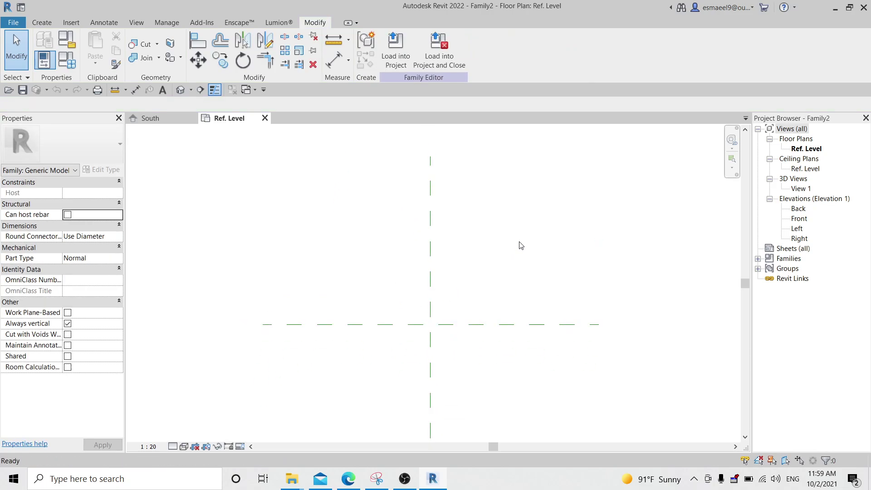
# Draw two horizontal reference planes, about 980 mm above and about 520 mm below the Center (Front/Back) plane
pyautogui.press('p')
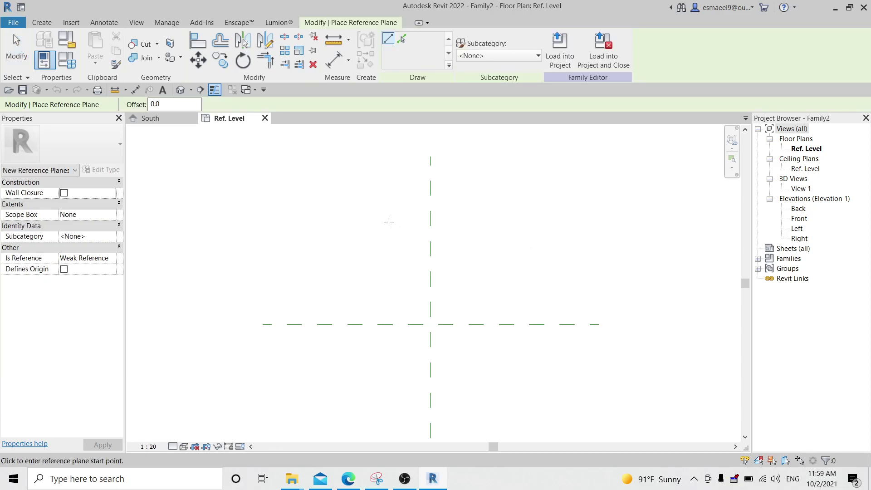
pyautogui.click(305, 243)
pyautogui.click(496, 243)
pyautogui.click(504, 368)
pyautogui.moveTo(445, 359); pyautogui.dragTo(455, 343, button='middle')
pyautogui.press('Escape')
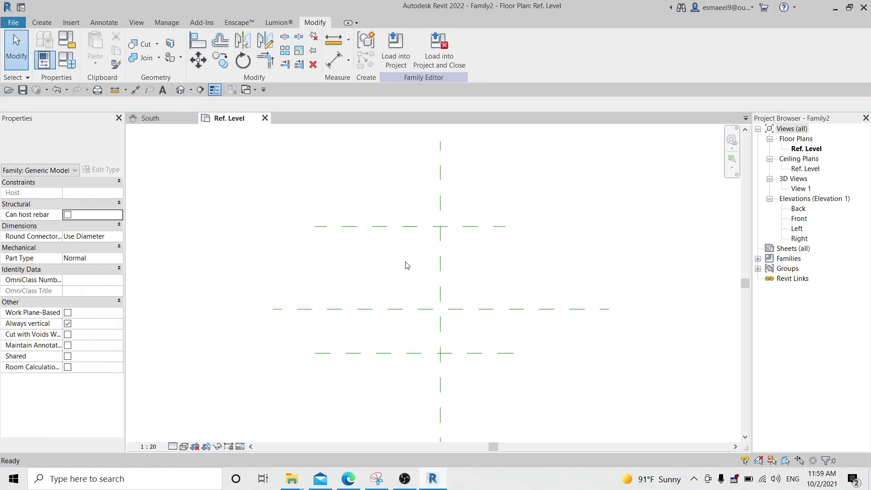
# Dimension the three horizontal reference planes in one aligned string and make their spacing equal
pyautogui.press('i')
pyautogui.click(399, 225)
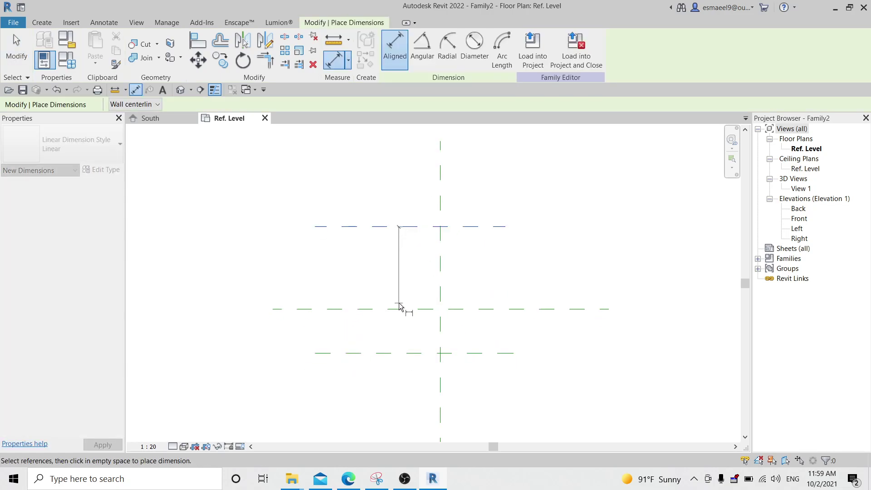
pyautogui.click(399, 308)
pyautogui.click(410, 352)
pyautogui.click(594, 277)
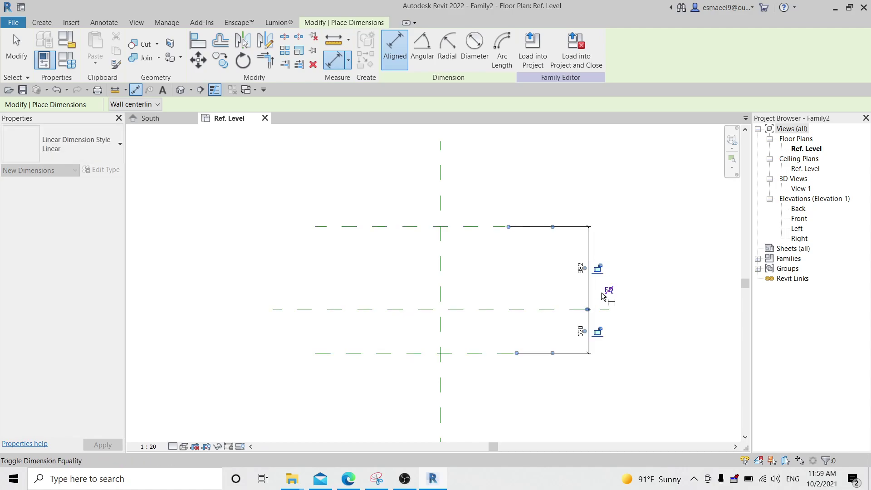
pyautogui.click(609, 290)
# Place an overall aligned dimension between the outer two horizontal reference planes, outside the equalized dimension string
pyautogui.moveTo(460, 248); pyautogui.dragTo(479, 253, button='middle')
pyautogui.click(477, 232)
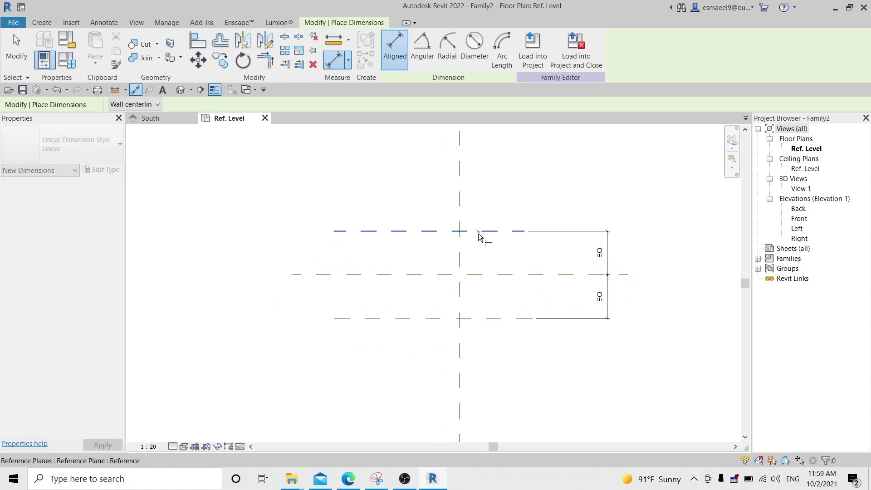
pyautogui.click(488, 318)
pyautogui.click(651, 334)
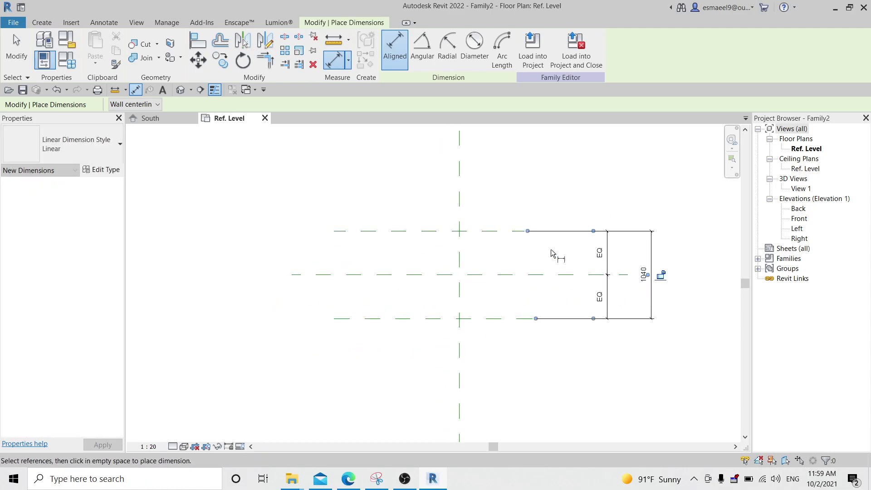
pyautogui.press('Escape')
pyautogui.press('Escape')
# Draw two vertical reference planes, about 534 mm left and about 449 mm right of the Center (Left/Right) plane
pyautogui.press('r')
pyautogui.press('p')
pyautogui.click(415, 202)
pyautogui.click(414, 387)
pyautogui.click(497, 212)
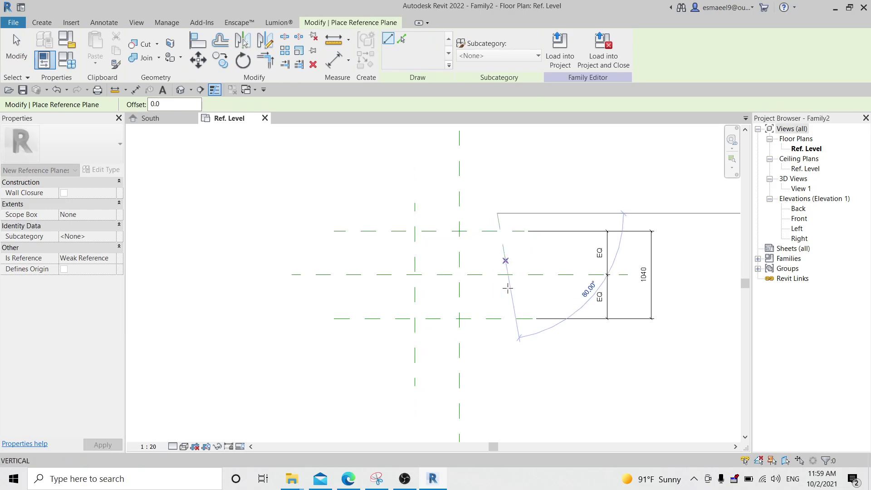
pyautogui.click(497, 361)
pyautogui.press('Escape')
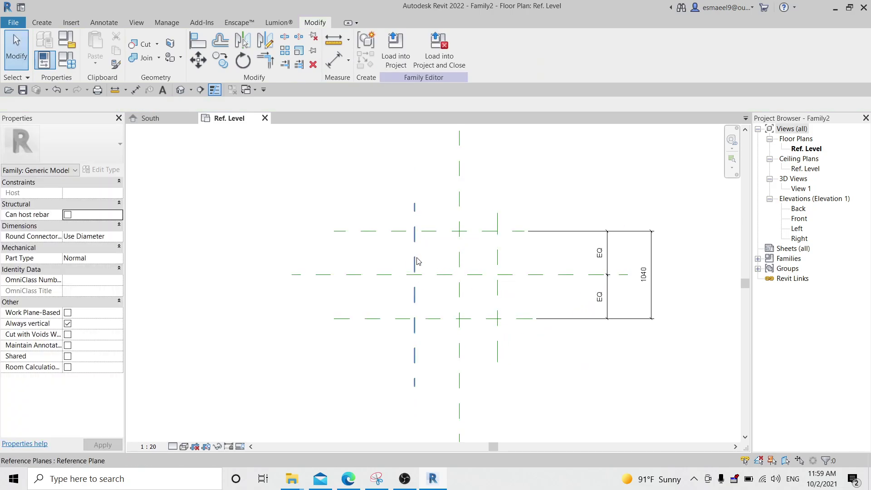
# Dimension the three vertical reference planes in one aligned string and make their spacing equal
pyautogui.press('d')
pyautogui.press('i')
pyautogui.click(415, 254)
pyautogui.click(458, 256)
pyautogui.click(497, 258)
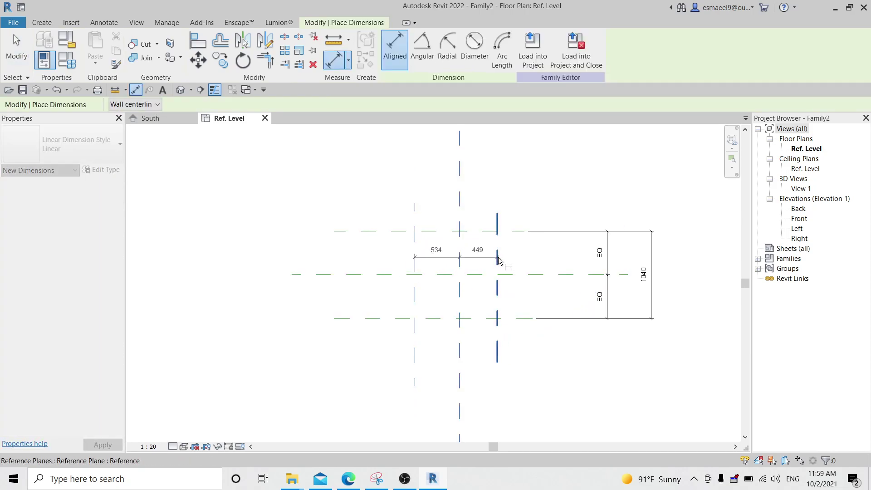
pyautogui.click(516, 182)
pyautogui.click(455, 160)
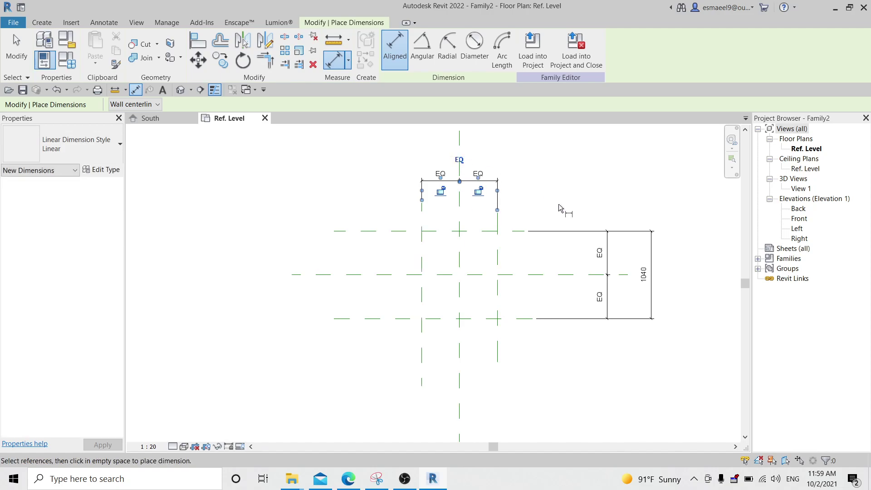
# Place an overall aligned dimension between the outer two vertical reference planes, above the equalized string
pyautogui.click(421, 262)
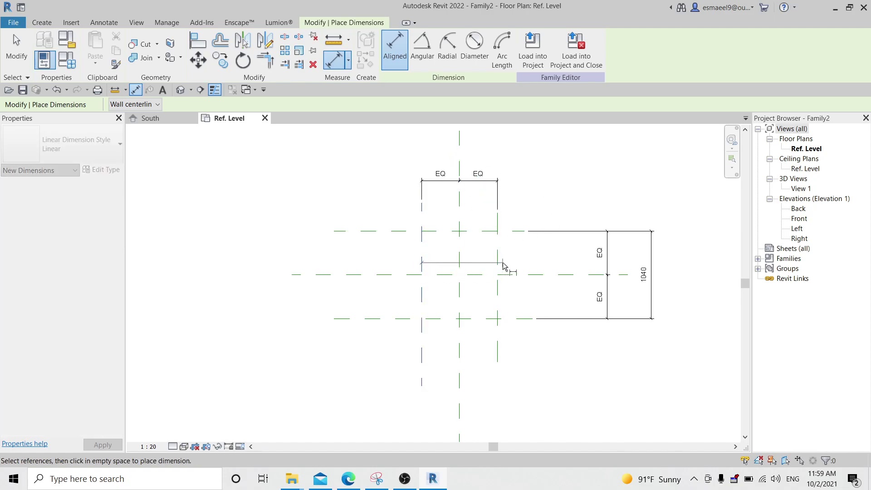
pyautogui.click(503, 261)
pyautogui.click(497, 261)
pyautogui.click(383, 159)
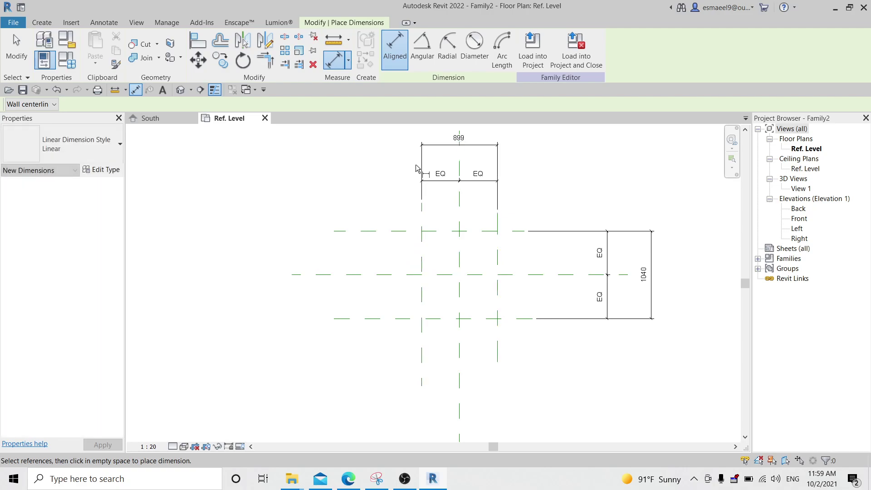
pyautogui.press('Escape')
# Label the overall horizontal dimension with a new family type parameter named 1, and assign the same parameter to the overall vertical dimension
pyautogui.click(502, 48)
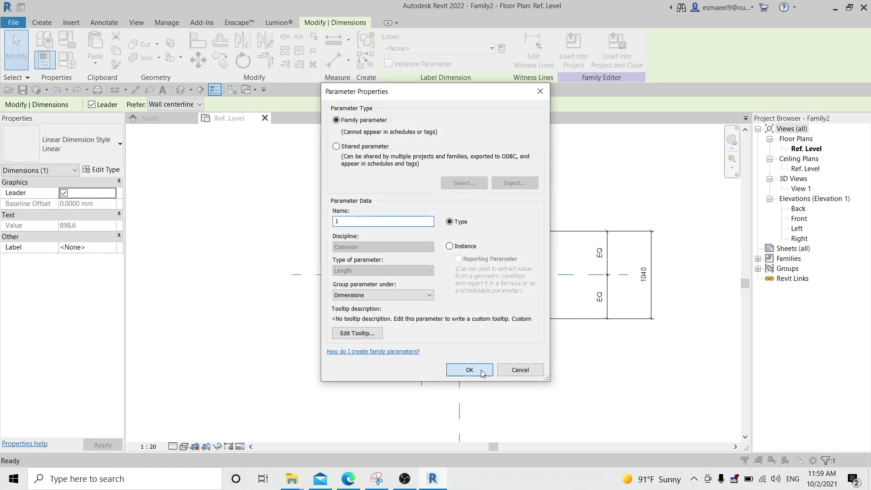
pyautogui.click(469, 369)
pyautogui.click(643, 274)
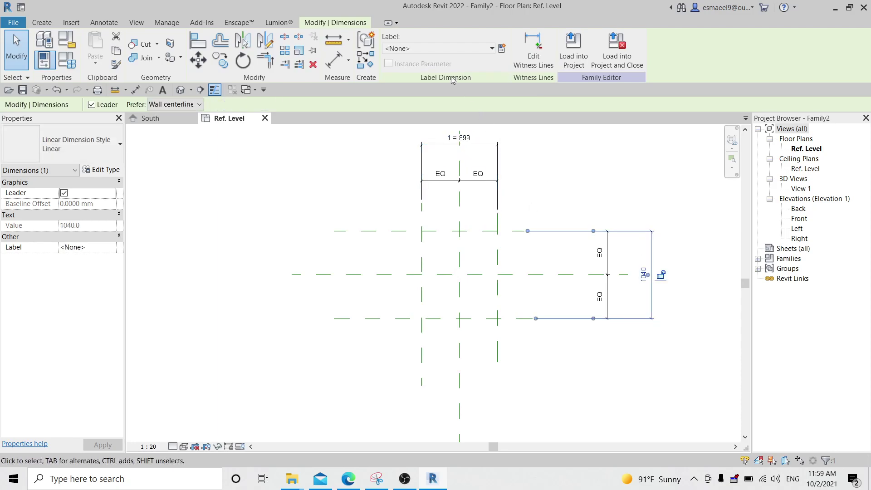
pyautogui.click(437, 49)
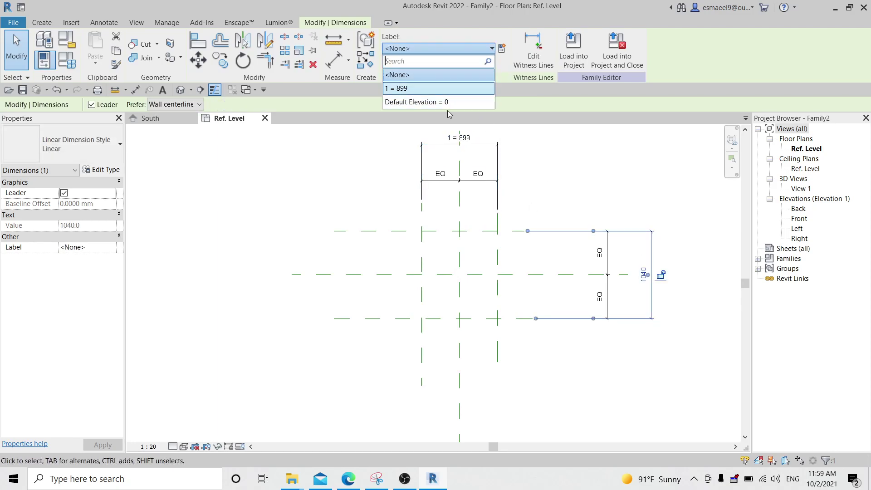
pyautogui.click(408, 89)
pyautogui.click(618, 177)
pyautogui.moveTo(475, 219); pyautogui.dragTo(507, 182, button='middle')
pyautogui.moveTo(493, 243); pyautogui.dragTo(496, 260, button='middle')
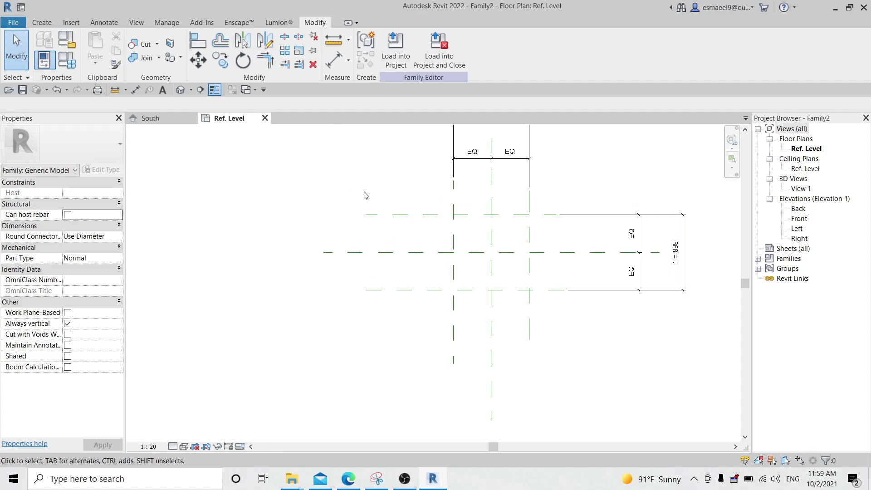
# Delete all dimensions and the four added reference planes, keeping only the two center reference planes
pyautogui.moveTo(559, 159); pyautogui.dragTo(538, 214, button='middle')
pyautogui.moveTo(538, 152); pyautogui.dragTo(349, 219)
pyautogui.moveTo(404, 219); pyautogui.dragTo(402, 216)
pyautogui.moveTo(391, 126); pyautogui.dragTo(684, 404)
pyautogui.press('Delete')
pyautogui.press('d')
pyautogui.press('e')
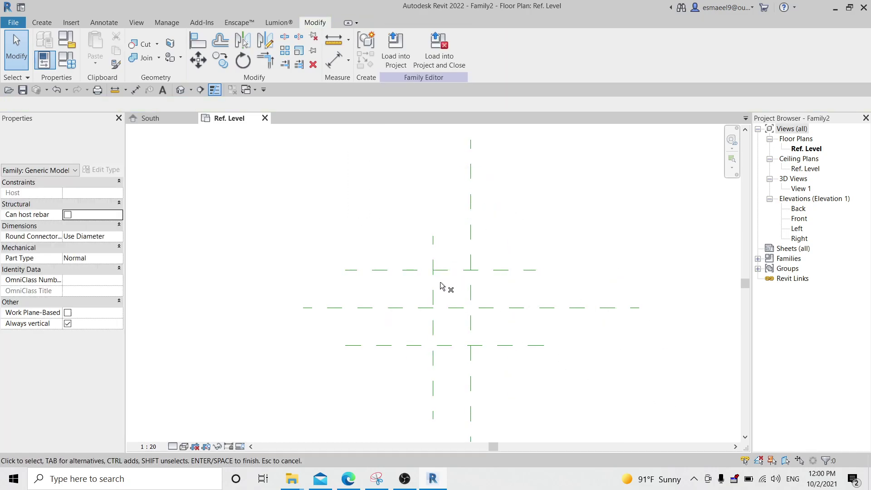
pyautogui.click(433, 336)
pyautogui.press('Delete')
pyautogui.click(455, 346)
pyautogui.press('Delete')
pyautogui.click(447, 270)
pyautogui.press('Delete')
pyautogui.moveTo(490, 271); pyautogui.dragTo(448, 239, button='middle')
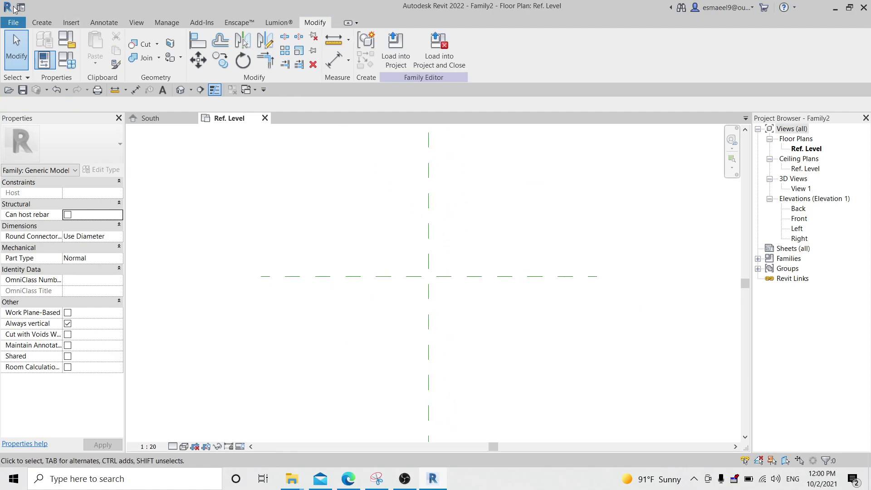
# Draw two horizontal reference lines, one about 555 mm above and one about 752 mm below the Center (Front/Back) plane
pyautogui.click(42, 23)
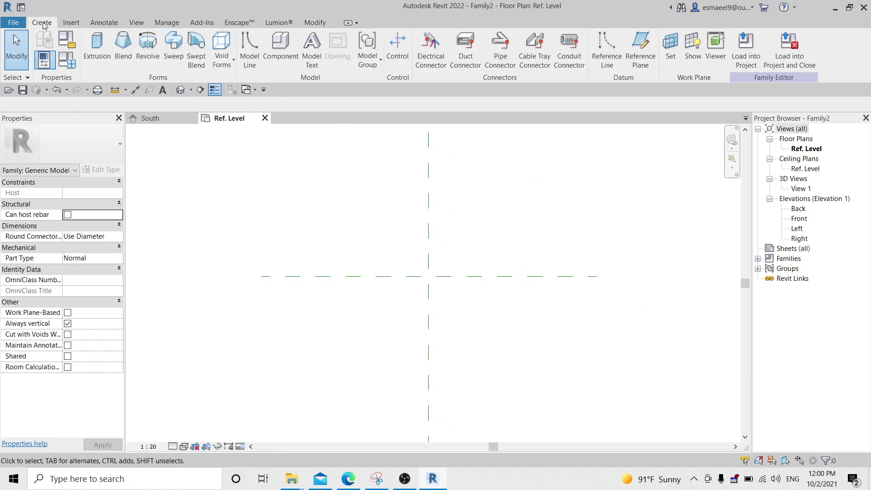
pyautogui.click(612, 67)
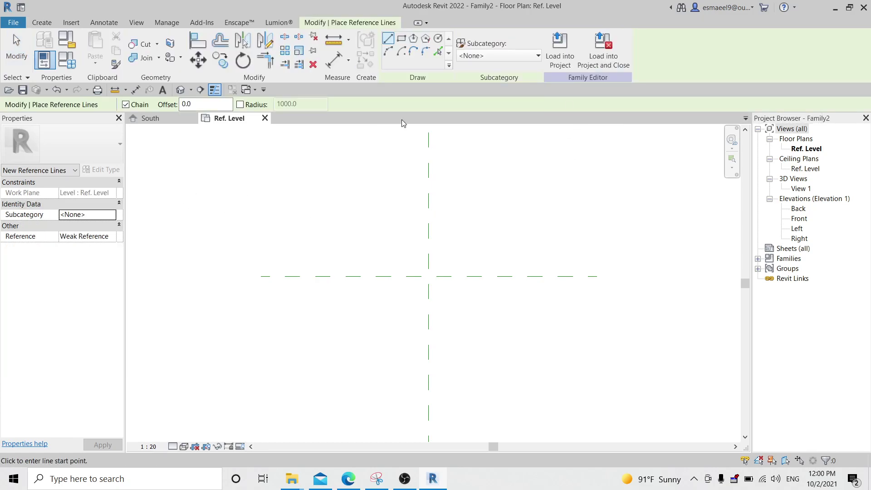
pyautogui.click(371, 230)
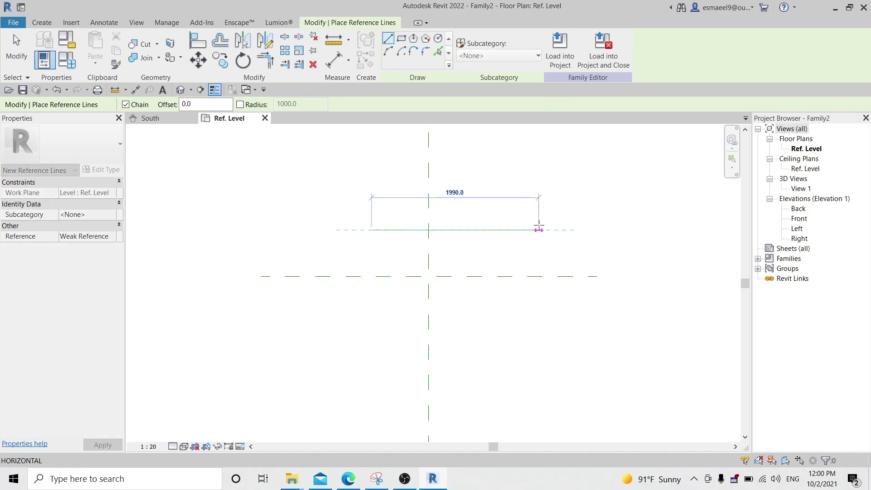
pyautogui.click(537, 230)
pyautogui.click(343, 339)
pyautogui.click(539, 339)
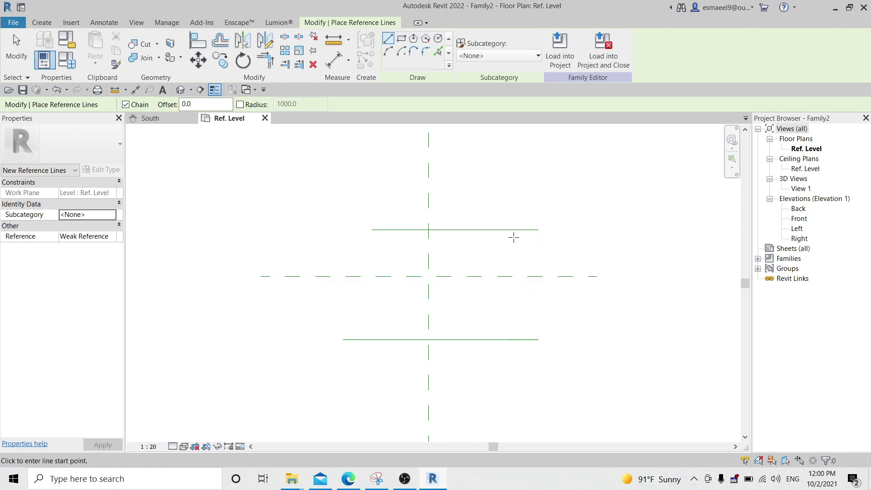
pyautogui.press('Escape')
# Dimension the upper reference line, the Center (Front/Back) plane and the lower reference line in one aligned string
pyautogui.press('d')
pyautogui.press('i')
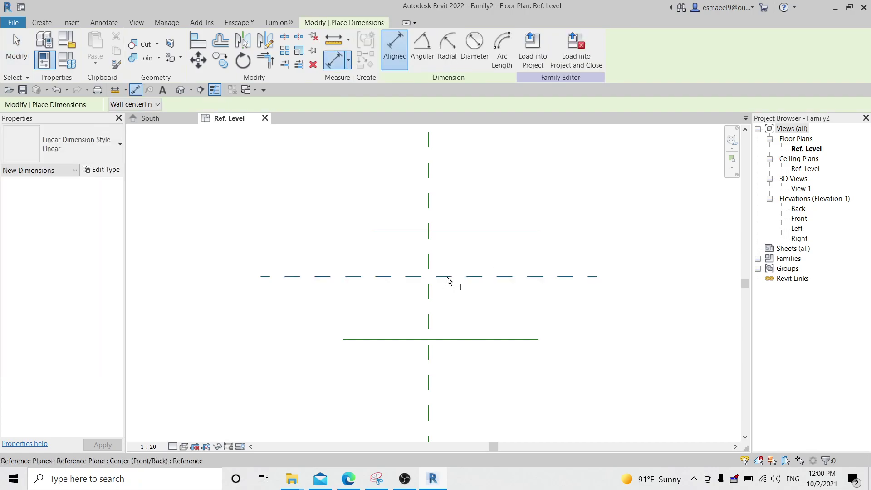
pyautogui.click(468, 230)
pyautogui.click(465, 276)
pyautogui.click(471, 339)
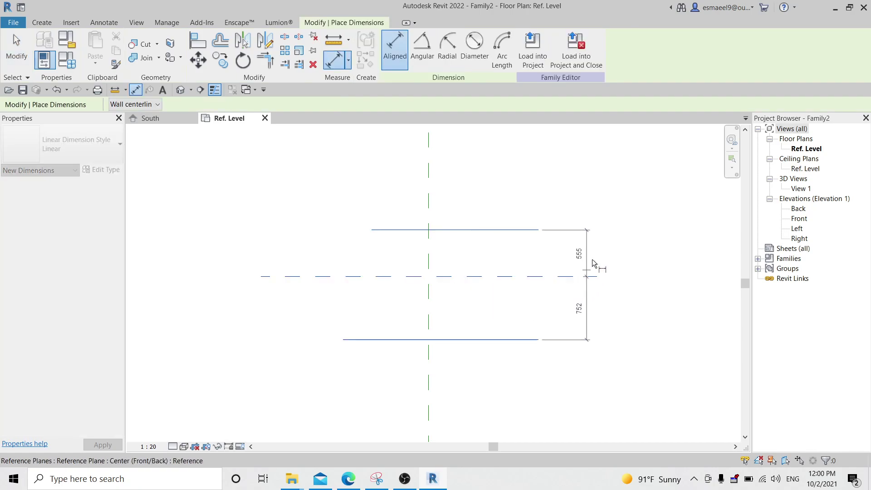
pyautogui.click(600, 268)
pyautogui.press('Escape')
pyautogui.press('Escape')
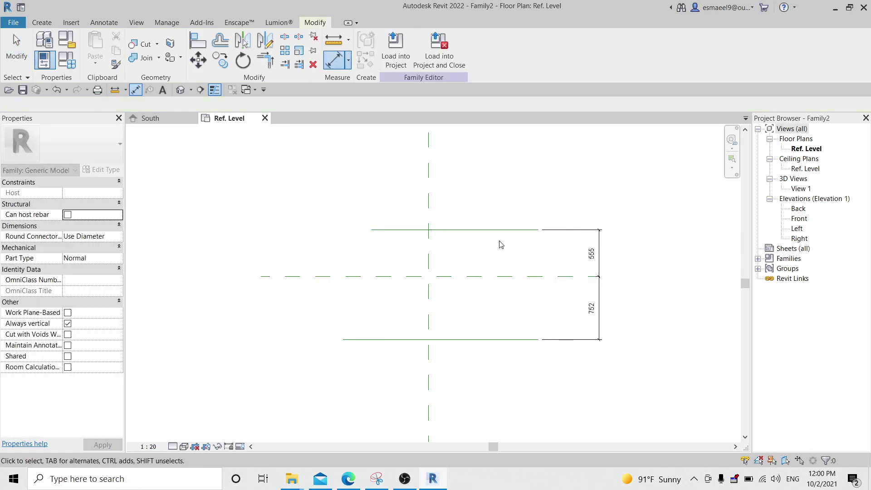
# Open the default 3D view and examine the two reference lines and the planes they carry
pyautogui.press('3')
pyautogui.press('d')
pyautogui.scroll(-2, 487, 277)
pyautogui.keyDown('shift'); pyautogui.moveTo(477, 307); pyautogui.dragTo(655, 248, button='middle'); pyautogui.keyUp('shift')
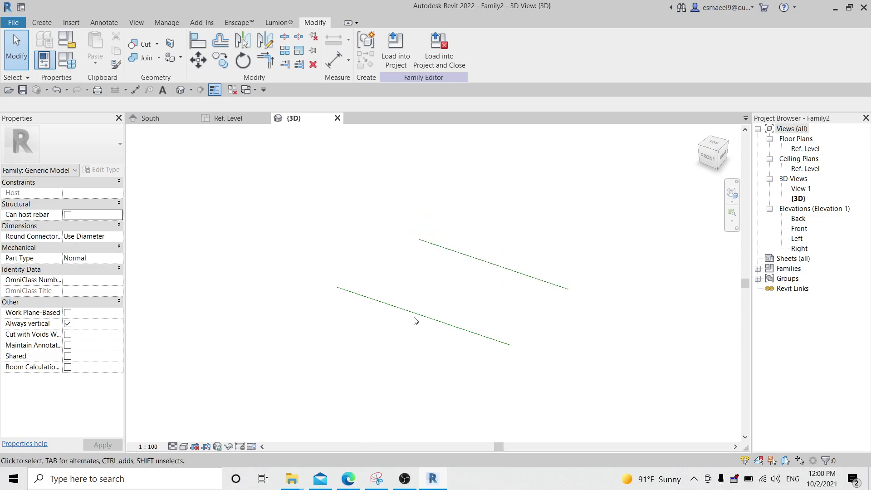
pyautogui.keyDown('shift'); pyautogui.moveTo(458, 297); pyautogui.dragTo(484, 245, button='middle'); pyautogui.keyUp('shift')
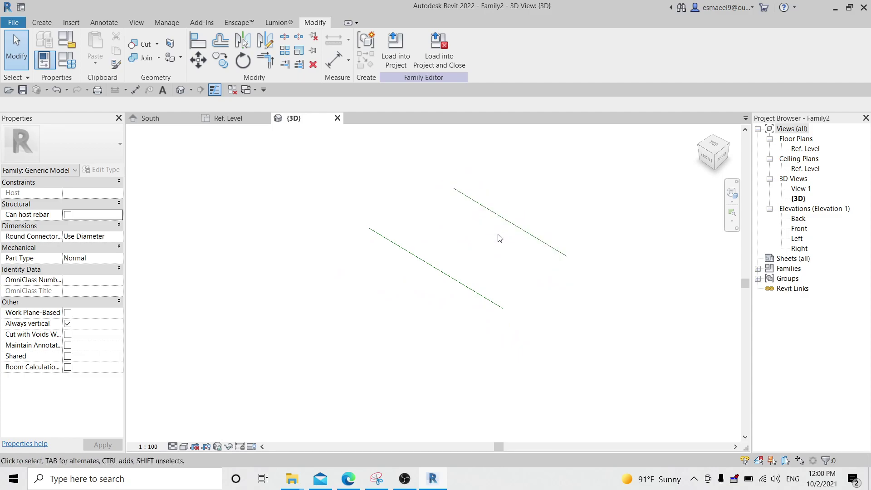
pyautogui.moveTo(481, 241); pyautogui.dragTo(478, 247, button='middle')
pyautogui.scroll(2, 474, 213)
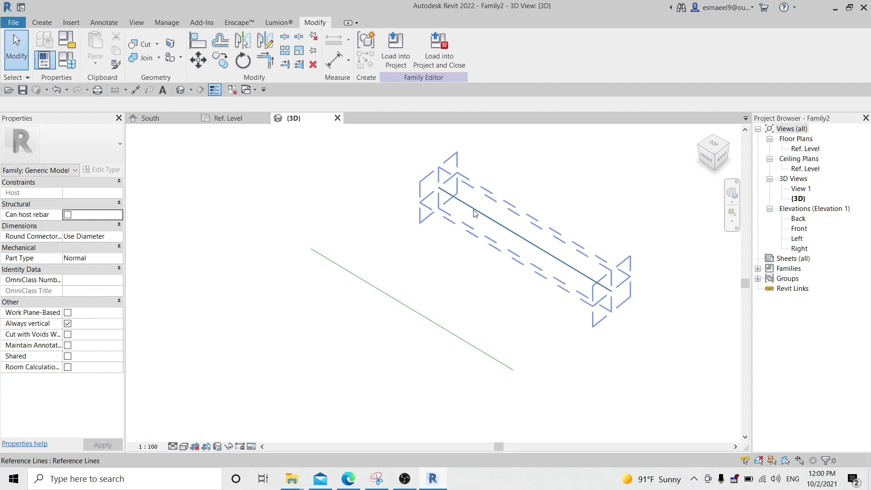
# Start an extrusion and try picking the horizontal and vertical planes of the rear reference line as its work plane
pyautogui.click(41, 22)
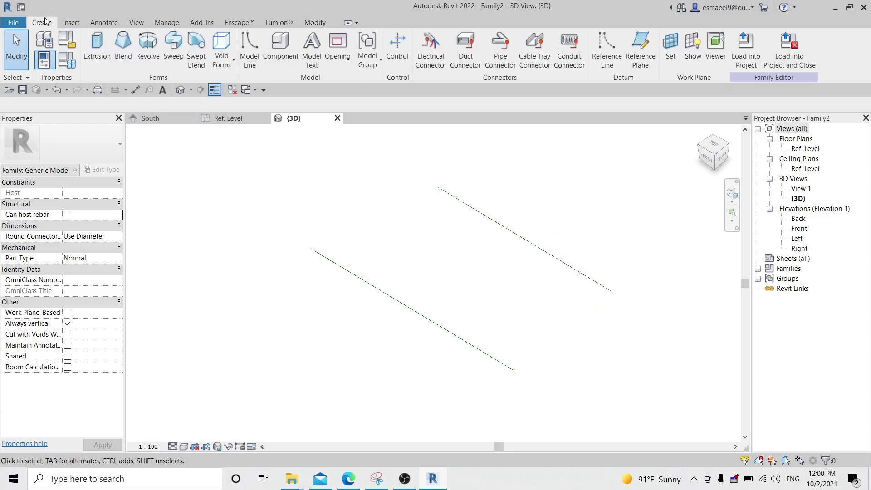
pyautogui.click(97, 47)
pyautogui.click(491, 48)
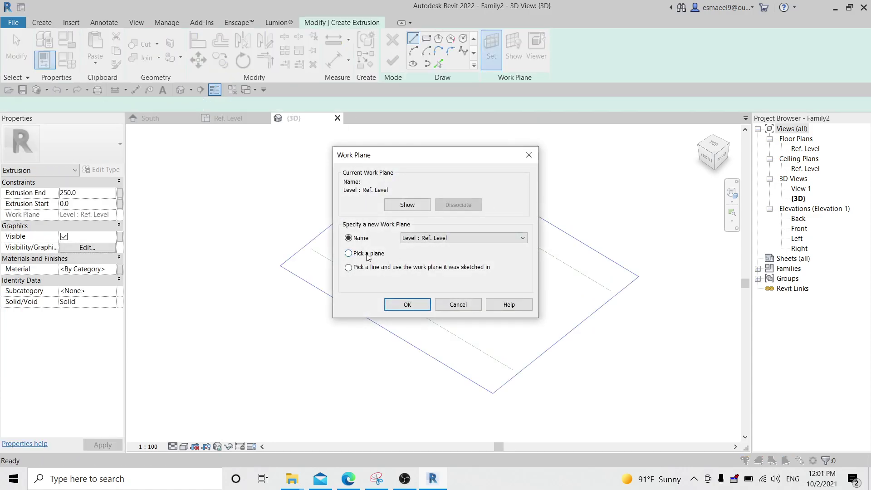
pyautogui.click(407, 303)
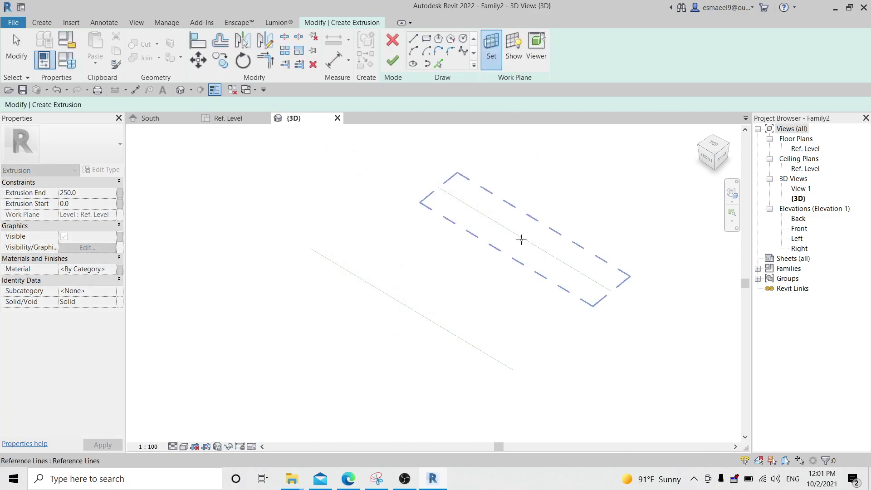
pyautogui.click(520, 239)
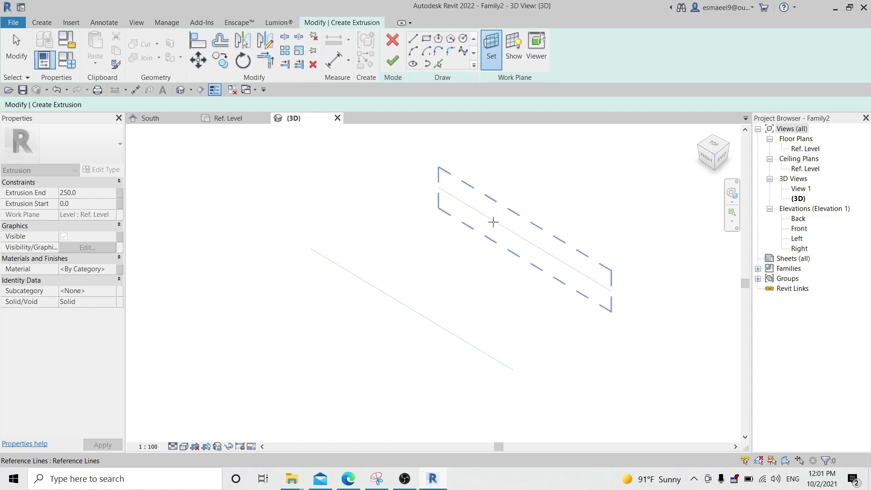
pyautogui.click(492, 222)
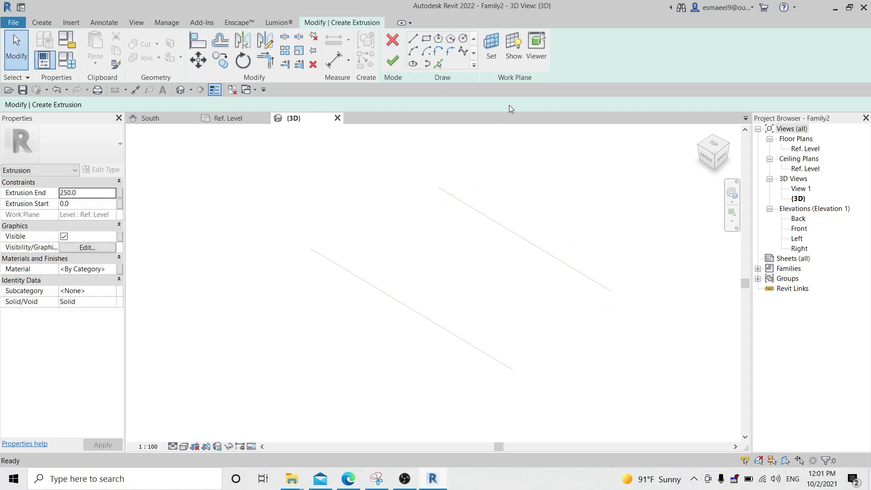
# Return to the Ref. Level floor plan and cancel the extrusion sketch
pyautogui.doubleClick(810, 150)
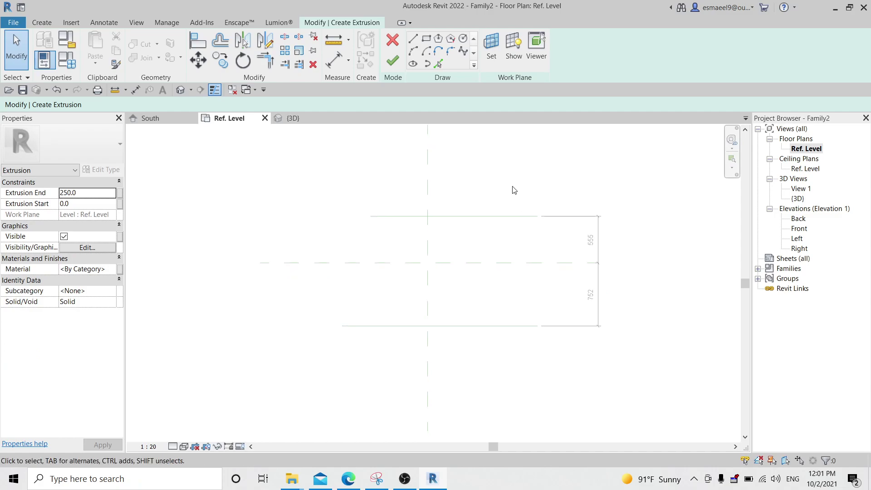
pyautogui.click(393, 41)
pyautogui.click(475, 215)
pyautogui.scroll(2, 499, 199)
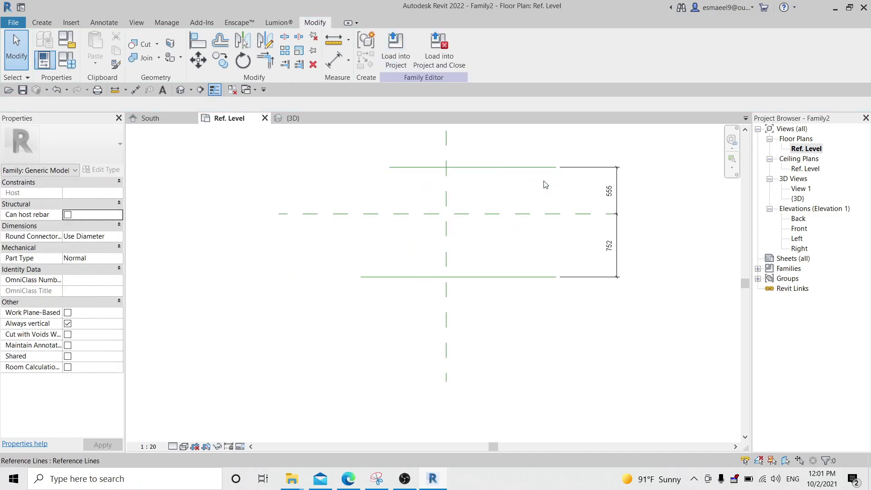
pyautogui.click(519, 196)
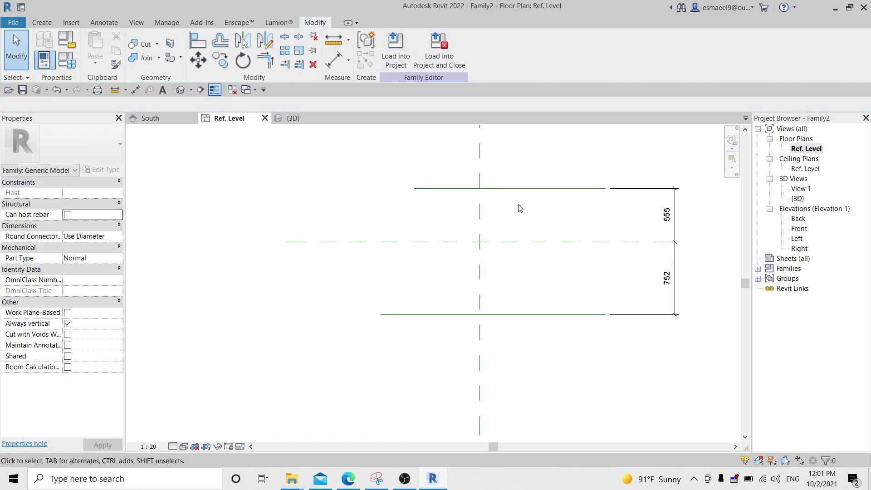
pyautogui.scroll(-2, 517, 213)
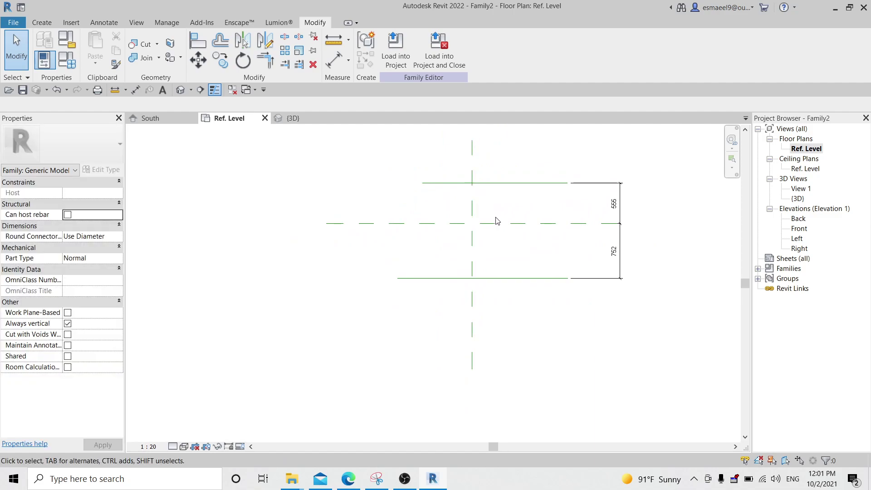
pyautogui.scroll(2, 482, 187)
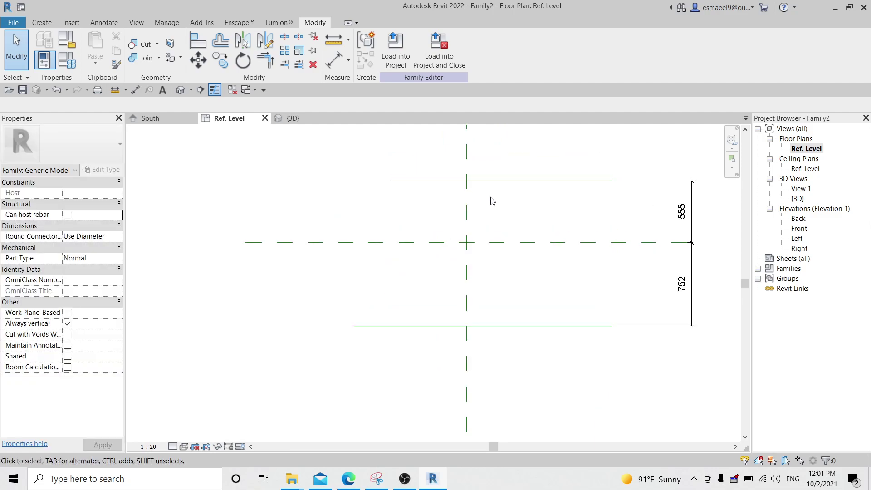
# Create a new family from the Metric Generic Model Adaptive template
pyautogui.click(8, 23)
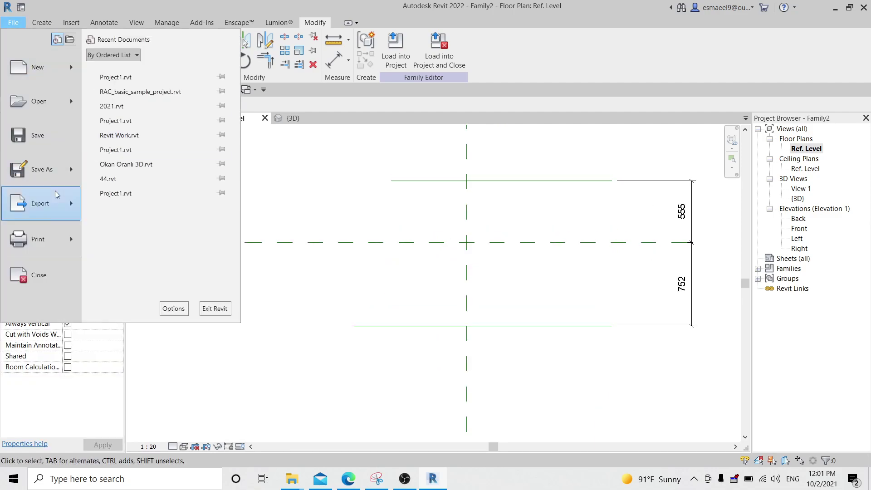
pyautogui.moveTo(48, 69)
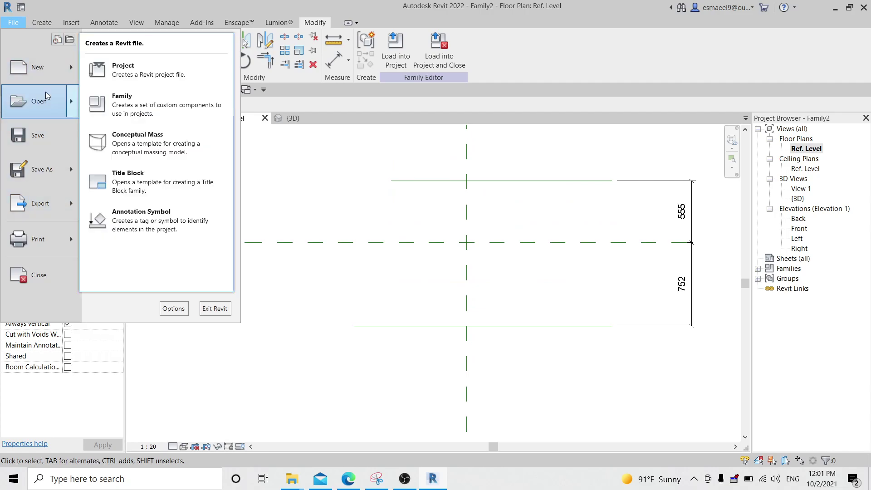
pyautogui.click(122, 101)
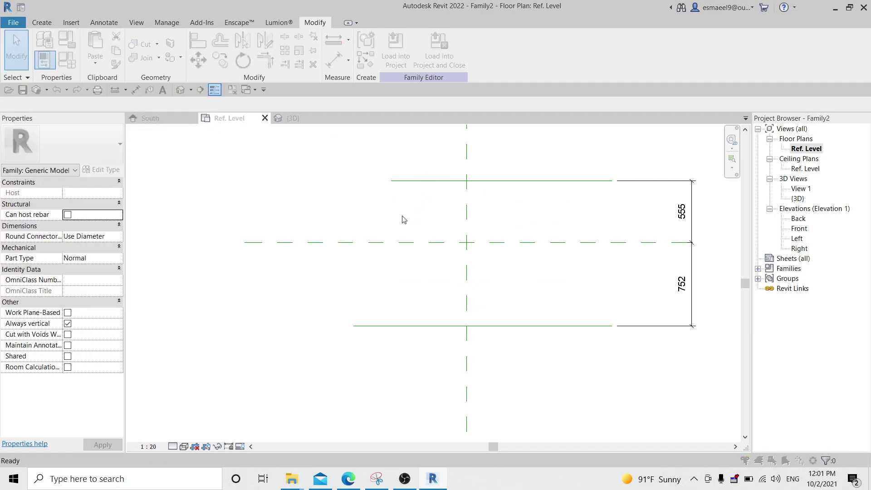
pyautogui.doubleClick(453, 112)
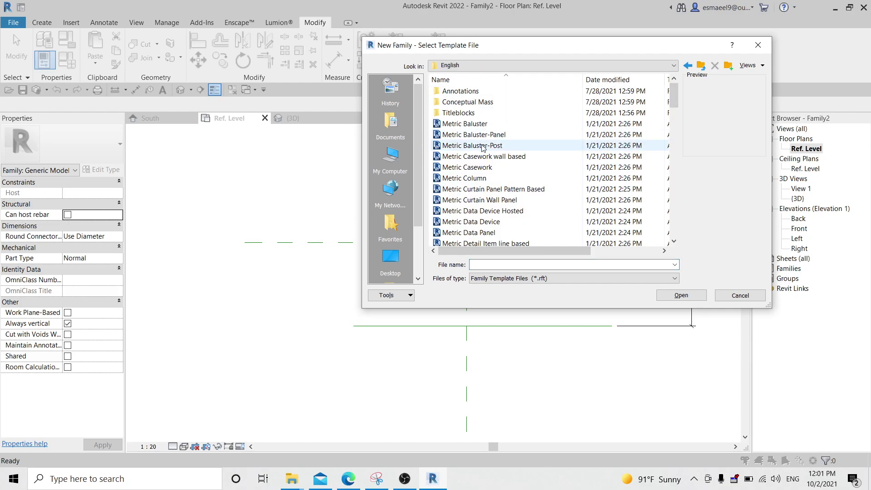
pyautogui.scroll(-6, 490, 180)
pyautogui.scroll(-10, 491, 181)
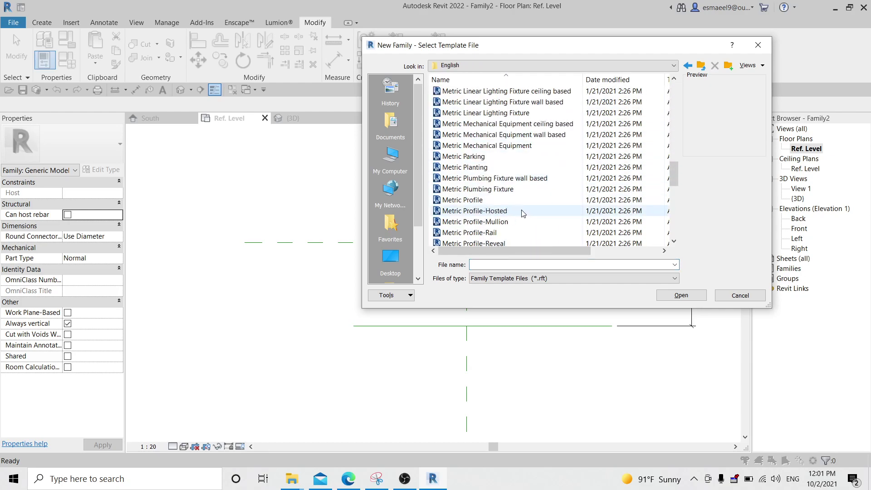
pyautogui.scroll(10, 482, 145)
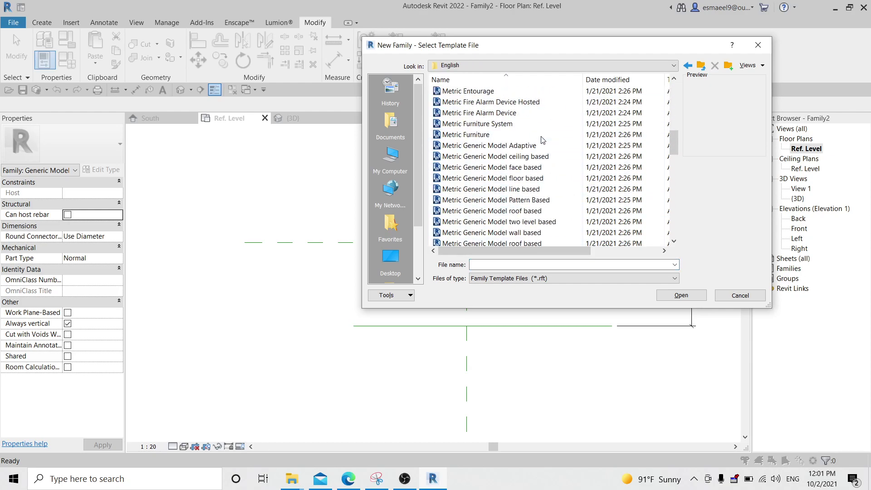
pyautogui.click(486, 149)
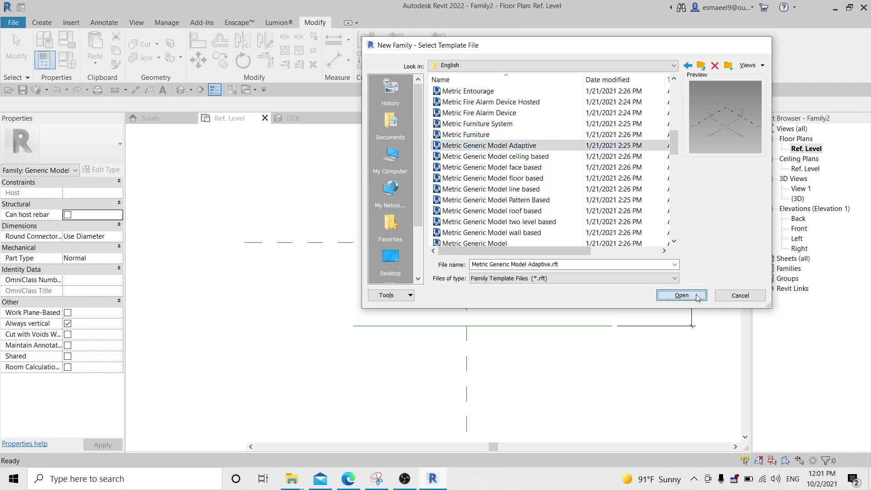
pyautogui.click(681, 295)
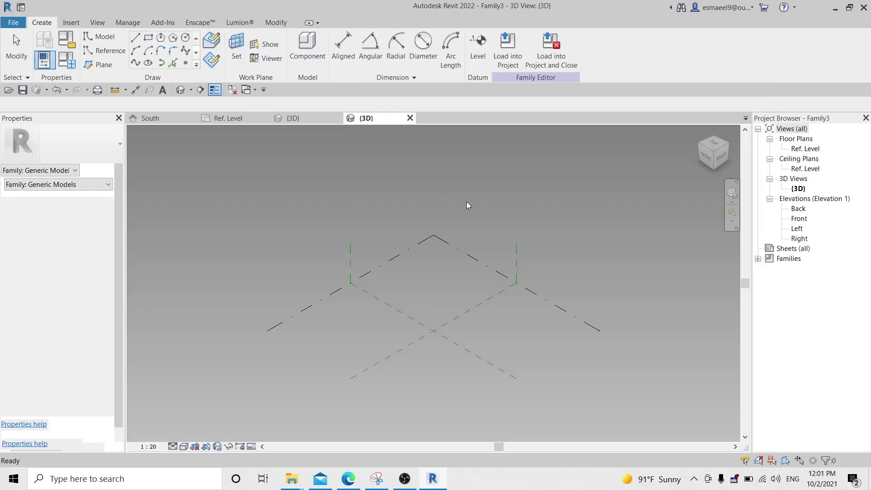
# Open the Front elevation, start a reference line and set the Center (Front/Back) reference plane as its work plane
pyautogui.keyDown('shift'); pyautogui.moveTo(461, 333); pyautogui.dragTo(487, 320, button='middle'); pyautogui.keyUp('shift')
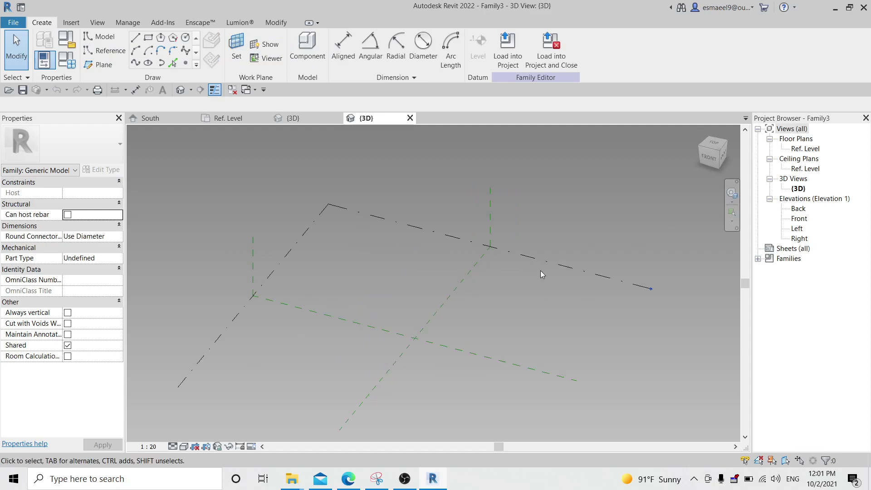
pyautogui.doubleClick(805, 148)
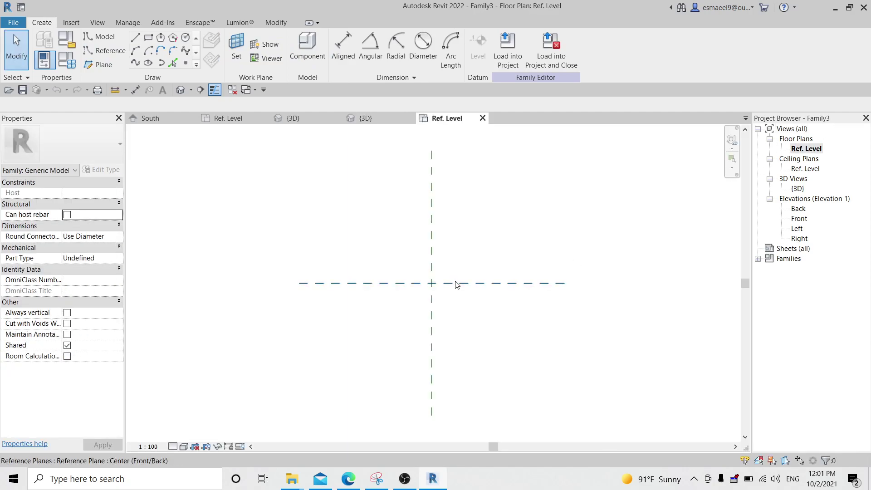
pyautogui.doubleClick(798, 218)
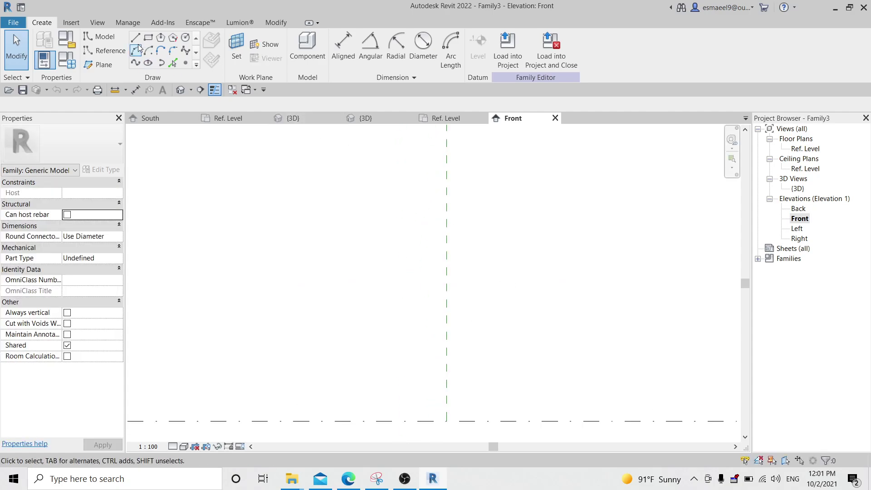
pyautogui.click(109, 51)
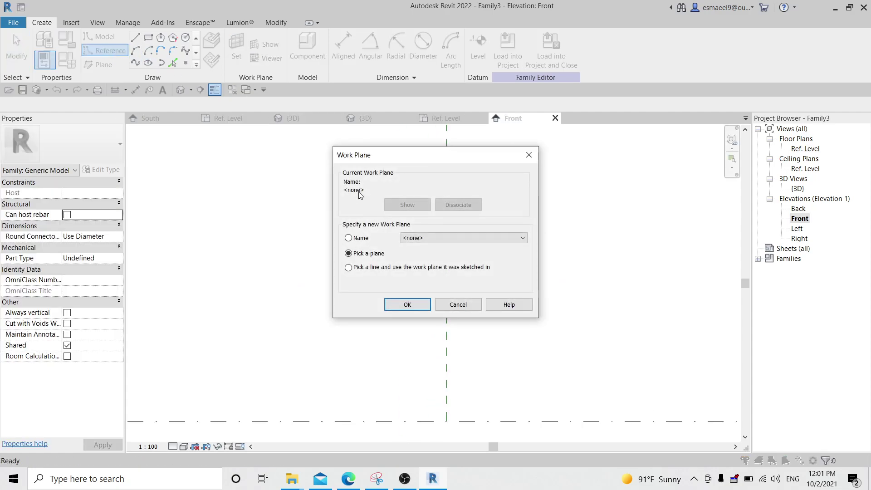
pyautogui.moveTo(386, 157); pyautogui.dragTo(357, 143)
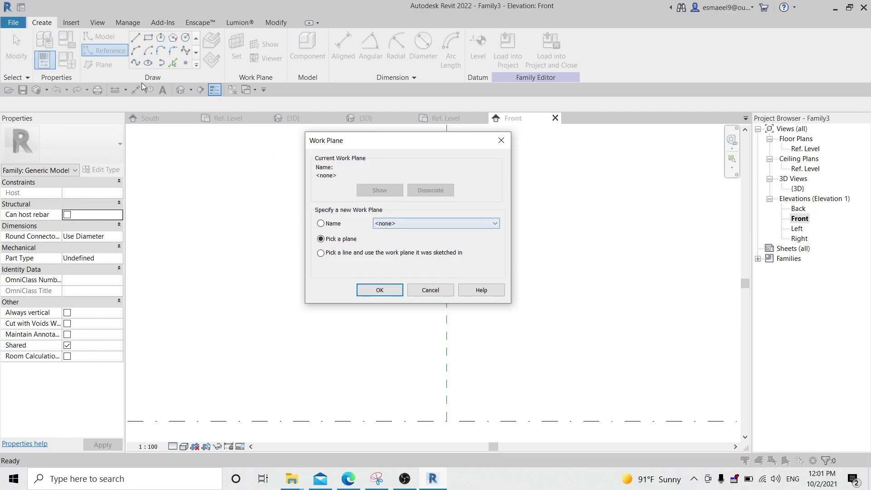
pyautogui.click(430, 223)
pyautogui.click(426, 248)
pyautogui.click(380, 290)
# Draw a wavy spline reference line beside the vertical center plane, ending on Ref. Level
pyautogui.moveTo(525, 214); pyautogui.dragTo(520, 307, button='middle')
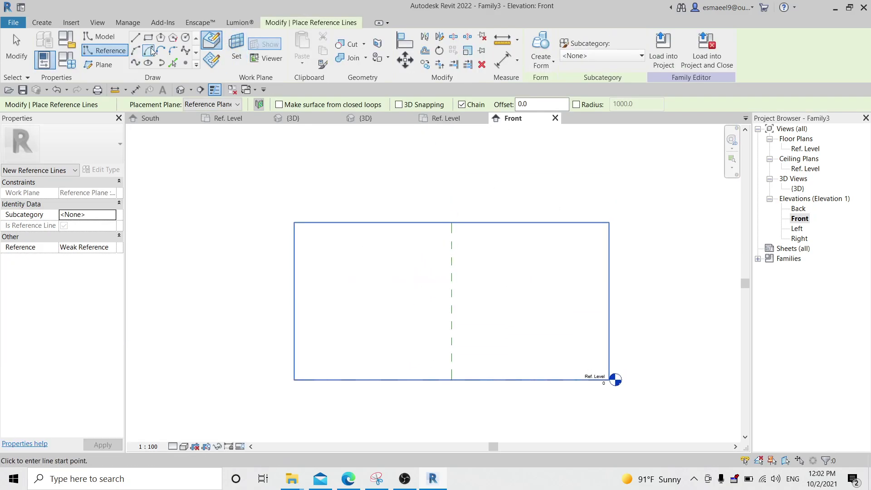
pyautogui.click(186, 51)
pyautogui.click(420, 320)
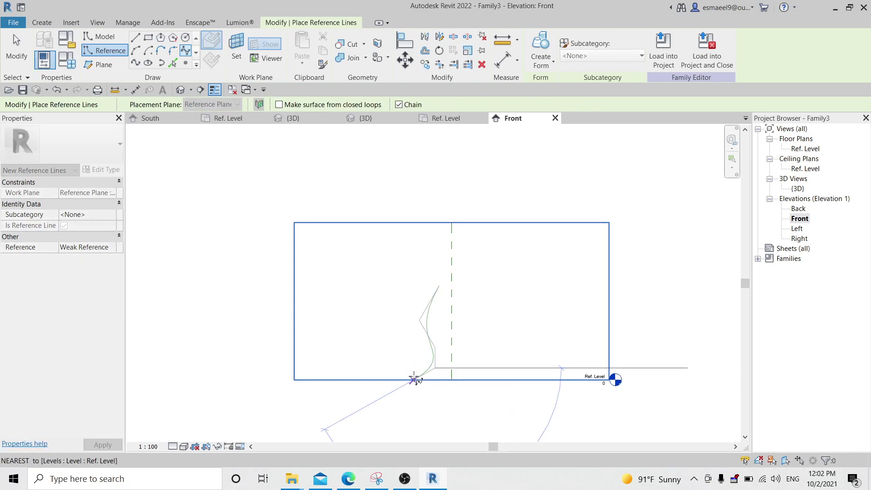
pyautogui.press('Escape')
pyautogui.scroll(3, 451, 346)
pyautogui.press('Escape')
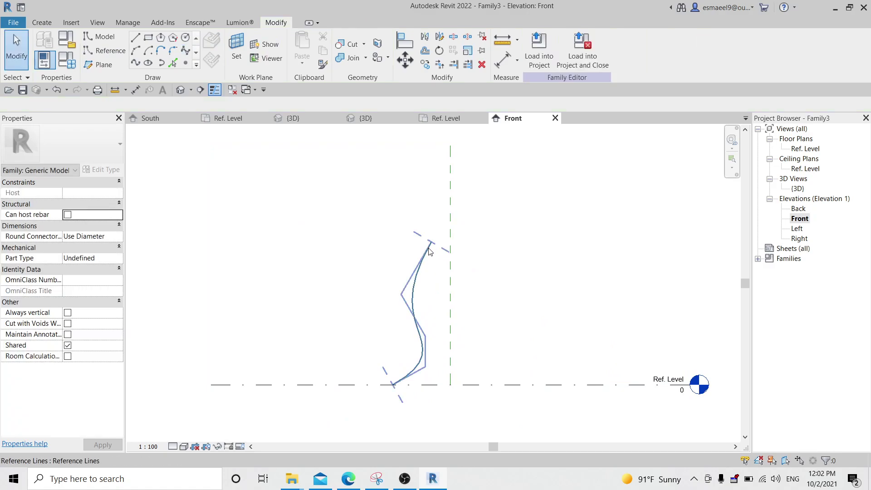
pyautogui.keyDown('ctrl'); pyautogui.click(450, 274); pyautogui.keyUp('ctrl')
pyautogui.click(544, 54)
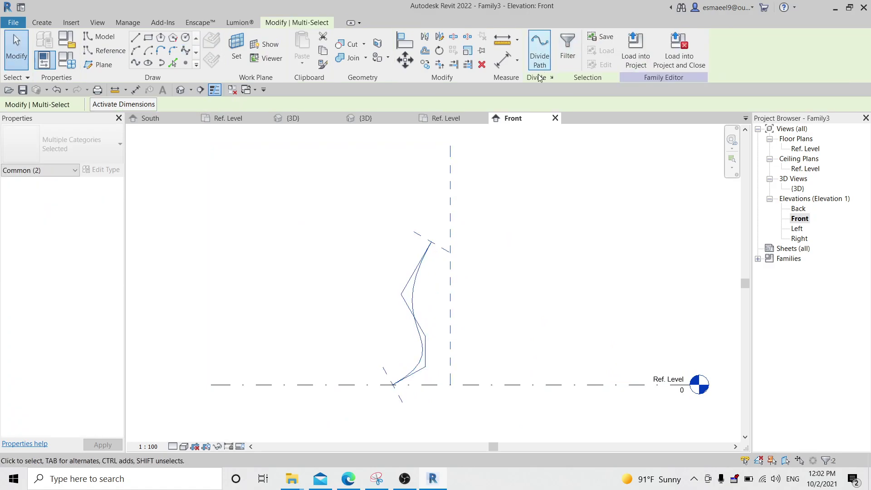
pyautogui.click(367, 241)
# Draw a vertical reference line about 7420 mm long on the Center (Left/Right) plane and revolve the spline around it as a form
pyautogui.click(105, 50)
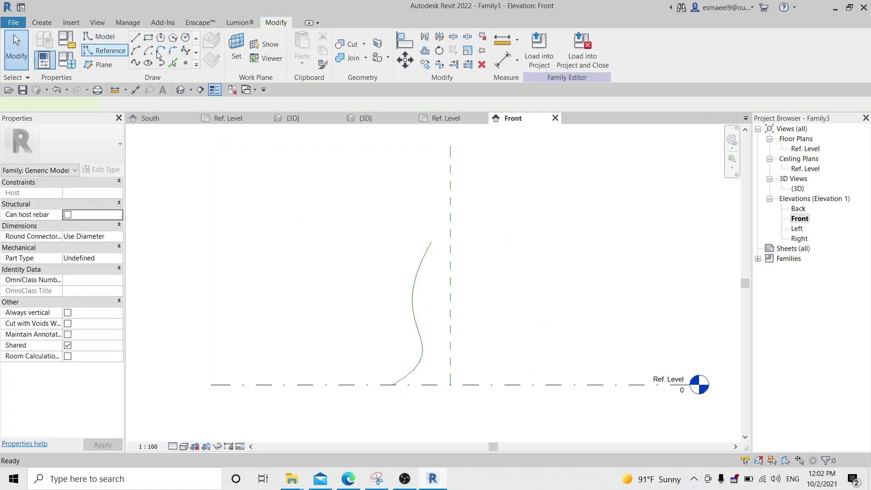
pyautogui.click(451, 244)
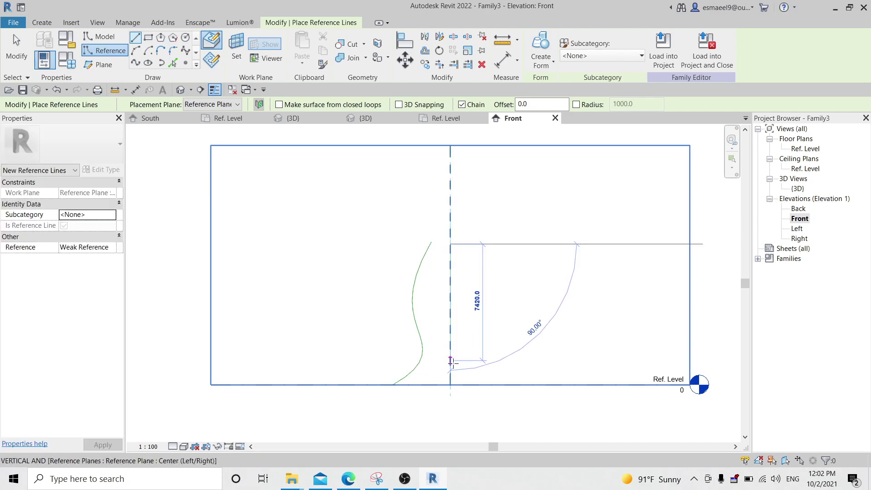
pyautogui.click(451, 362)
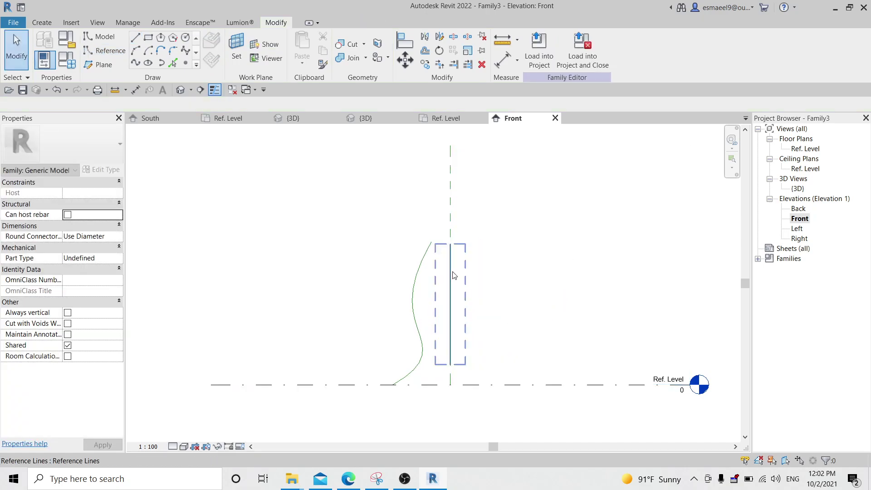
pyautogui.click(540, 45)
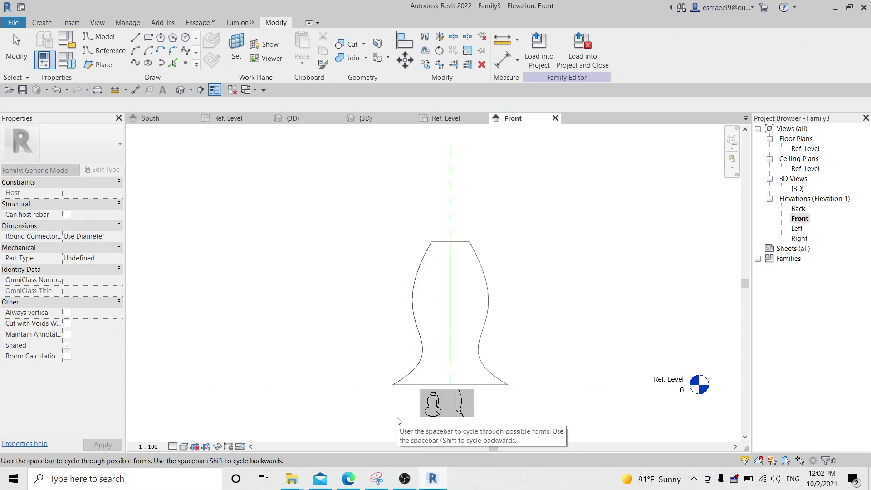
pyautogui.click(428, 413)
# Examine the revolved form and its spline reference line from several sides in the shaded 3D view
pyautogui.click(366, 118)
pyautogui.keyDown('shift'); pyautogui.moveTo(491, 316); pyautogui.dragTo(513, 323, button='middle'); pyautogui.keyUp('shift')
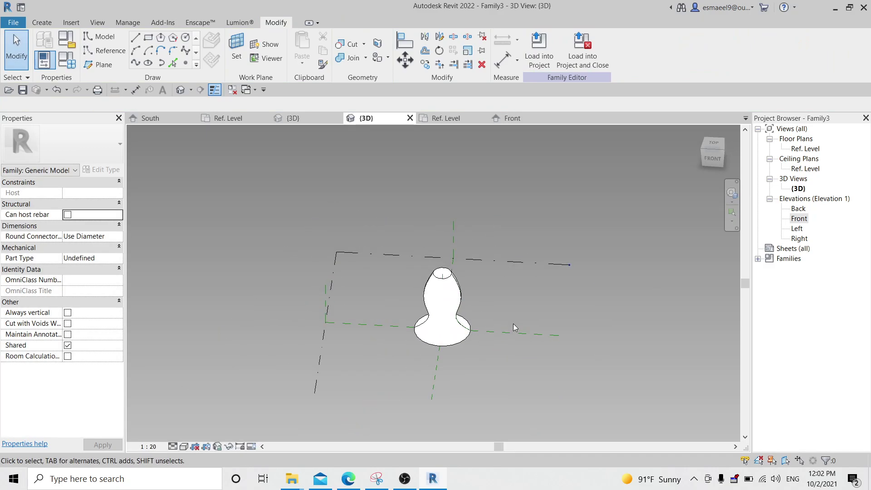
pyautogui.scroll(3, 432, 328)
pyautogui.keyDown('shift'); pyautogui.moveTo(431, 329); pyautogui.dragTo(465, 338, button='middle'); pyautogui.keyUp('shift')
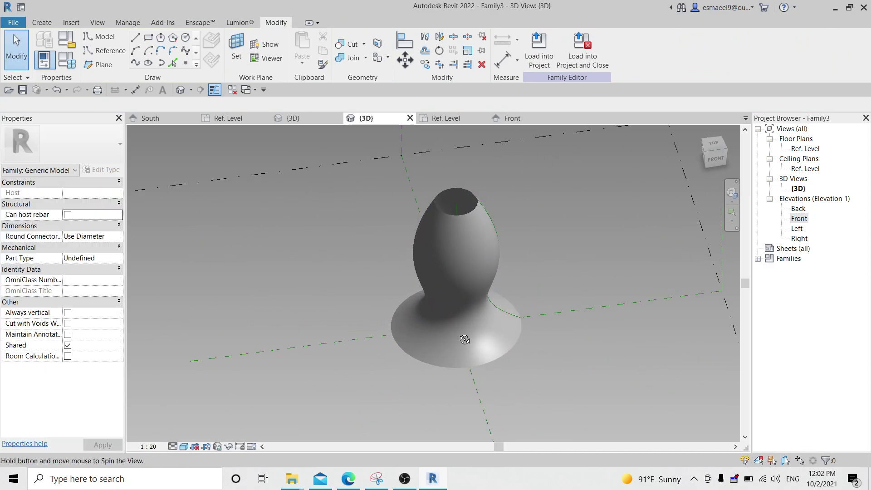
pyautogui.scroll(1, 448, 208)
pyautogui.scroll(1, 448, 208)
pyautogui.scroll(-3, 509, 269)
pyautogui.keyDown('shift'); pyautogui.moveTo(514, 282); pyautogui.dragTo(484, 304, button='middle'); pyautogui.keyUp('shift')
pyautogui.scroll(3, 486, 303)
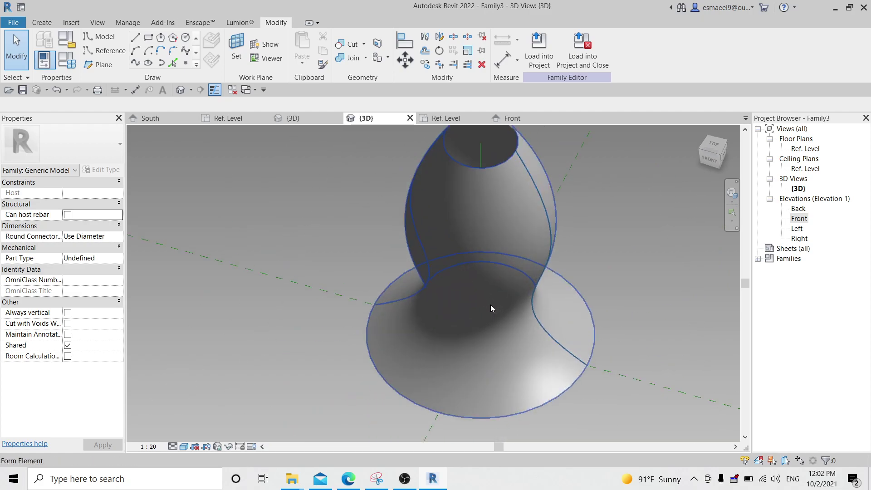
pyautogui.scroll(-2, 491, 230)
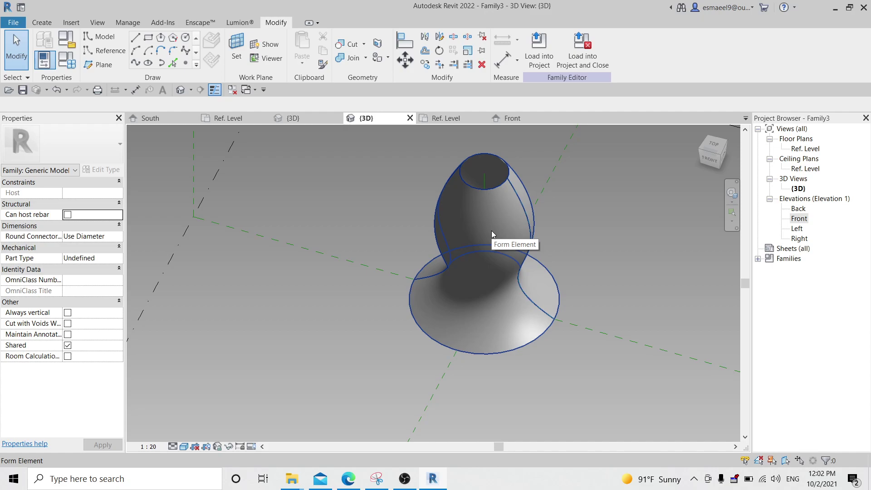
pyautogui.keyDown('shift'); pyautogui.moveTo(537, 243); pyautogui.dragTo(589, 197, button='middle'); pyautogui.keyUp('shift')
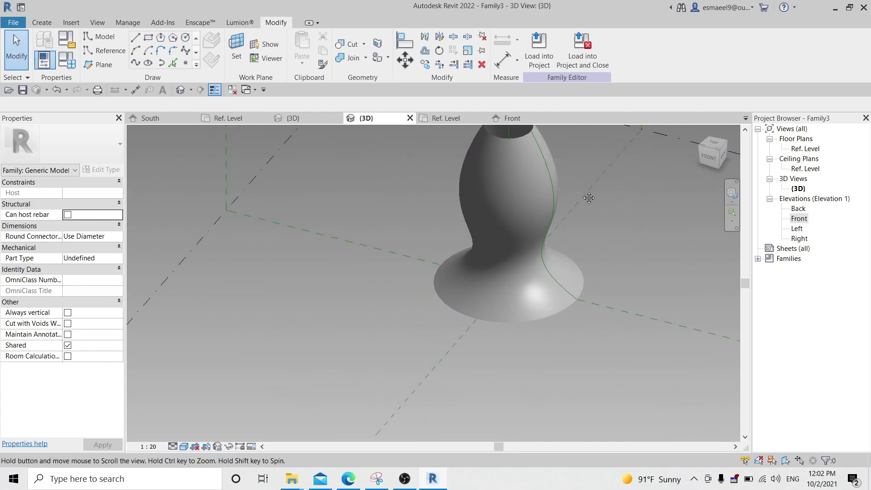
pyautogui.scroll(-1, 549, 214)
pyautogui.keyDown('shift'); pyautogui.moveTo(585, 266); pyautogui.dragTo(530, 256, button='middle'); pyautogui.keyUp('shift')
pyautogui.scroll(2, 519, 163)
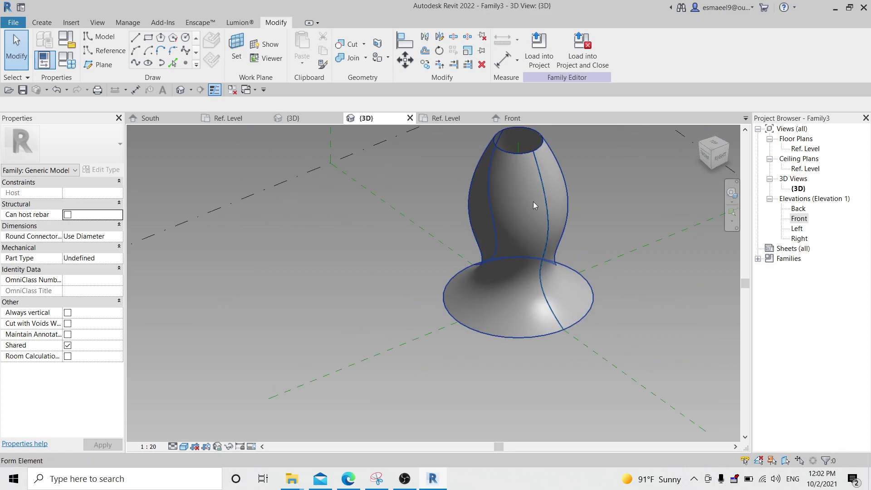
pyautogui.keyDown('shift'); pyautogui.moveTo(533, 205); pyautogui.dragTo(581, 228, button='middle'); pyautogui.keyUp('shift')
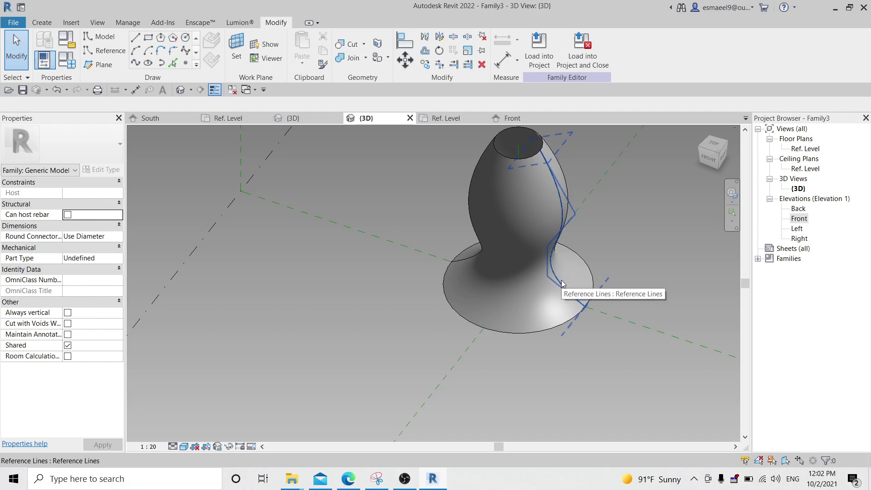
# In the Front elevation, draw a stepped chain of model lines beside the revolved form, ending on Ref. Level
pyautogui.doubleClick(805, 148)
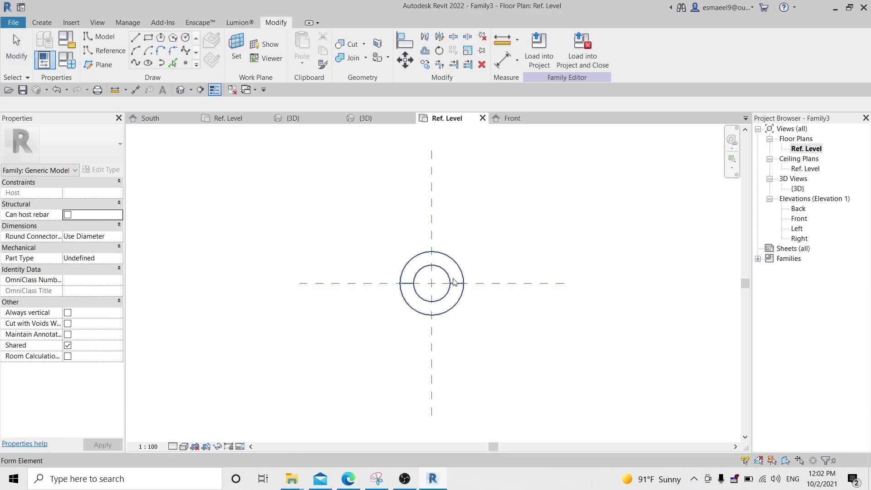
pyautogui.click(512, 118)
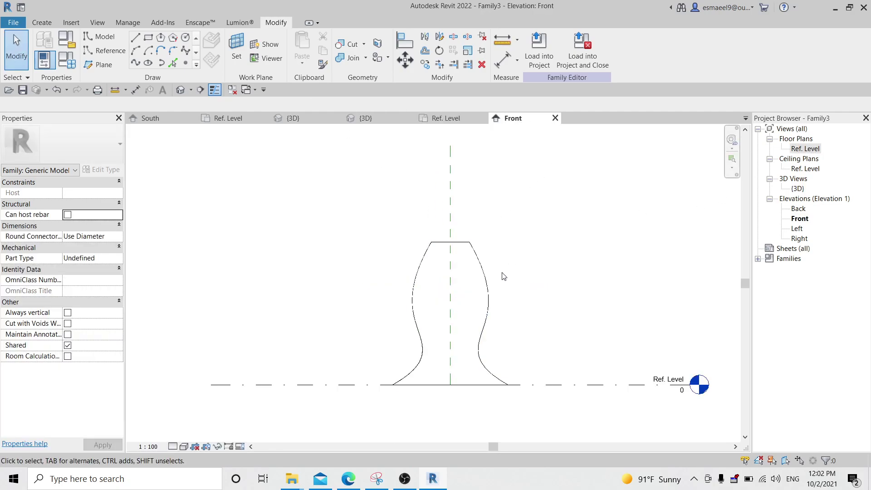
pyautogui.scroll(-4, 484, 228)
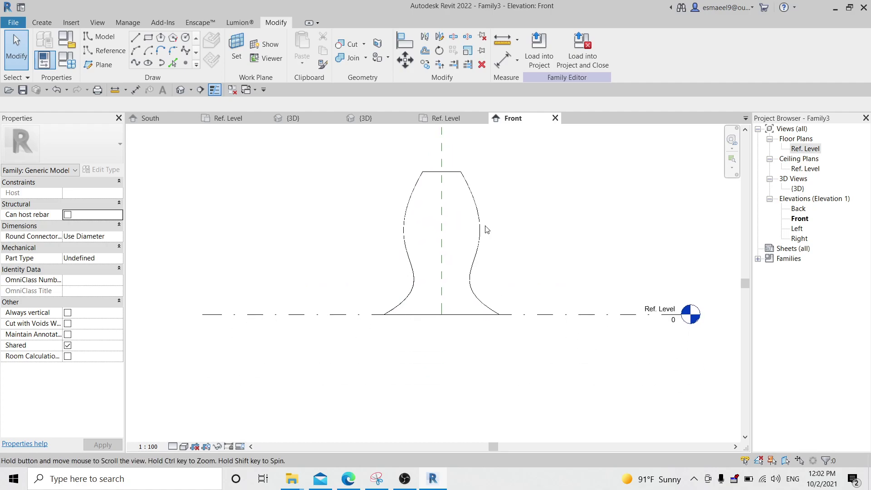
pyautogui.click(102, 40)
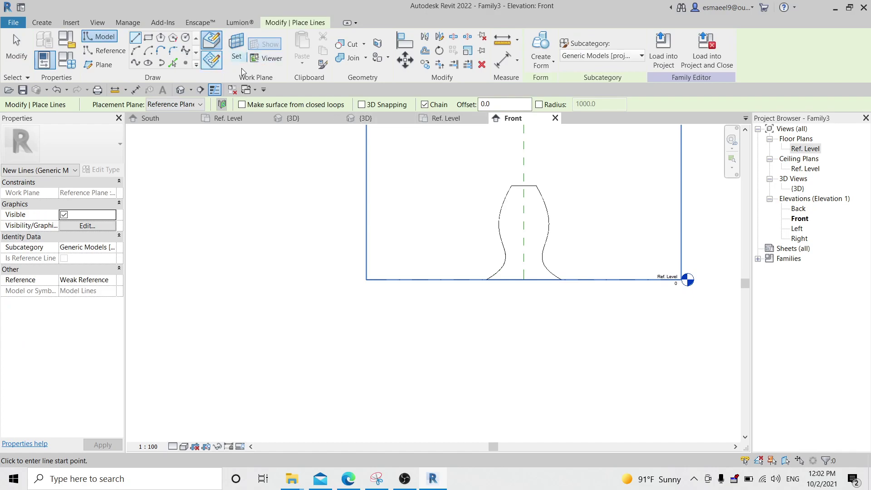
pyautogui.click(399, 177)
pyautogui.click(399, 238)
pyautogui.click(437, 238)
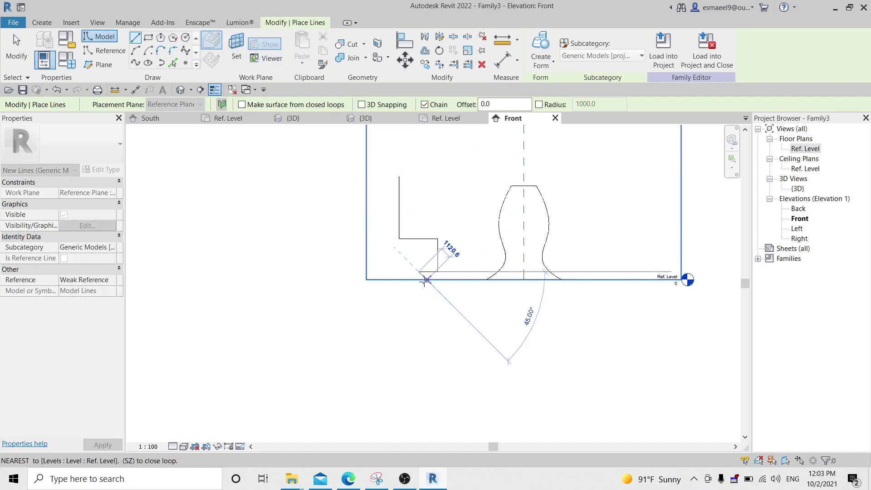
pyautogui.click(425, 280)
pyautogui.press('Escape')
pyautogui.scroll(2, 436, 277)
pyautogui.press('Escape')
pyautogui.scroll(-2, 421, 190)
pyautogui.moveTo(417, 184); pyautogui.dragTo(383, 214, button='middle')
pyautogui.scroll(-1, 395, 247)
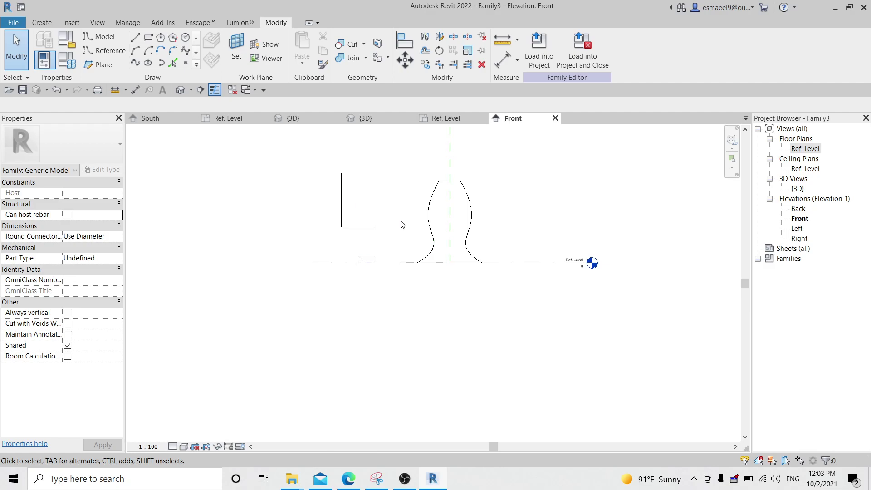
# Draw a vertical model line as an axis beside the stepped profile and create a revolved form from both
pyautogui.scroll(1, 401, 225)
pyautogui.click(135, 38)
pyautogui.click(397, 187)
pyautogui.click(397, 244)
pyautogui.press('Escape')
pyautogui.click(398, 210)
pyautogui.moveTo(296, 139); pyautogui.dragTo(417, 325)
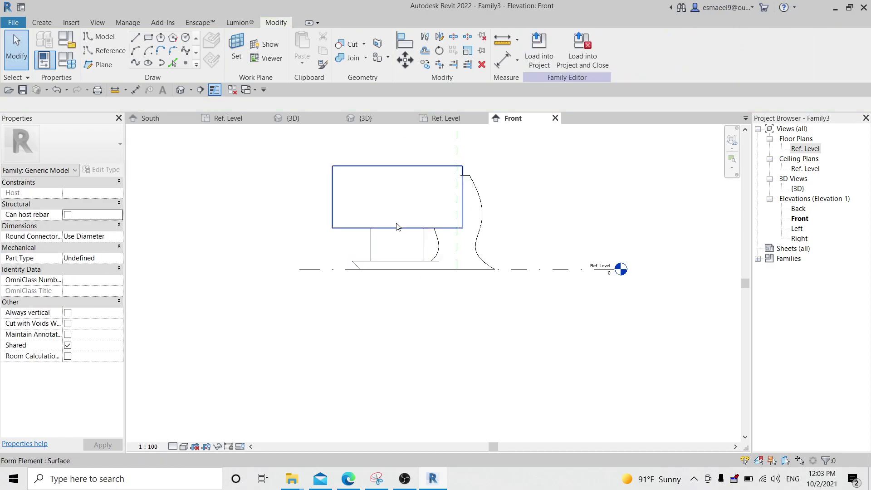
# Examine the form revolved from model lines next to the reference-line form in the 3D view
pyautogui.click(366, 119)
pyautogui.keyDown('shift'); pyautogui.moveTo(404, 247); pyautogui.dragTo(458, 199, button='middle'); pyautogui.keyUp('shift')
pyautogui.scroll(-4, 373, 229)
pyautogui.scroll(4, 352, 161)
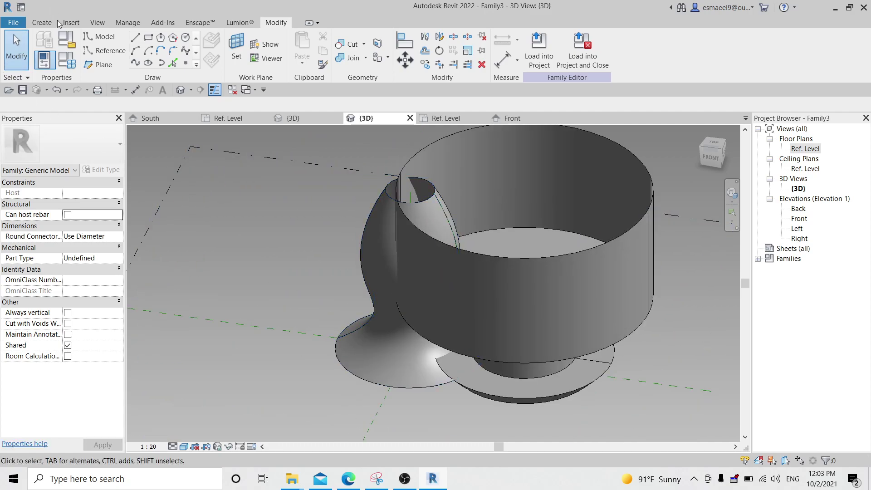
pyautogui.scroll(-3, 541, 252)
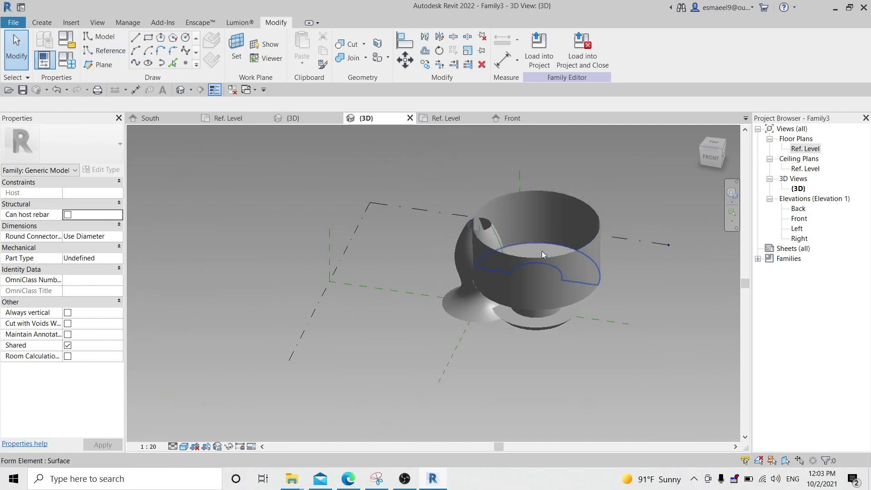
pyautogui.keyDown('shift'); pyautogui.moveTo(417, 238); pyautogui.dragTo(493, 304, button='middle'); pyautogui.keyUp('shift')
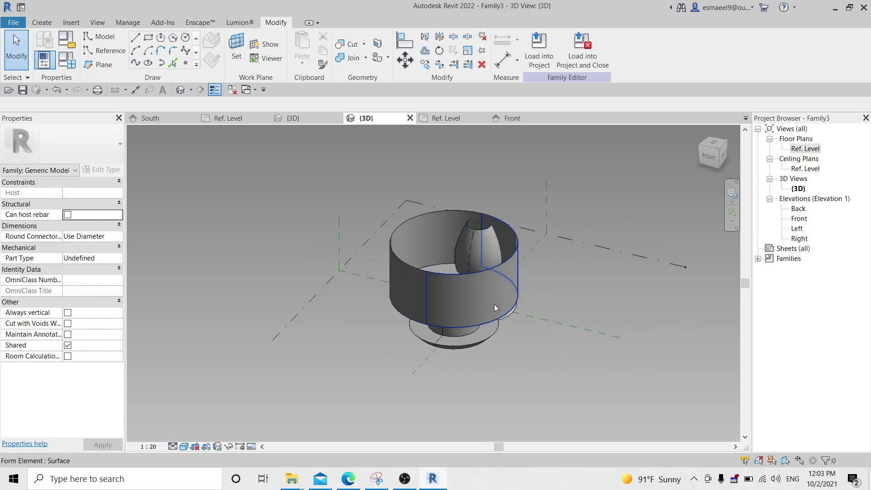
# Switch to Snipping Tool and review the viewer comment asking about the difference between model line and reference line
pyautogui.click(377, 478)
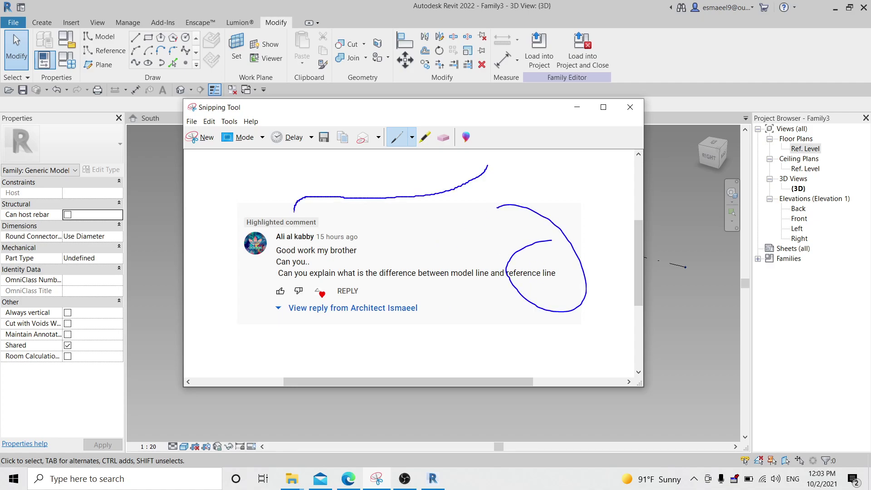
pyautogui.moveTo(361, 273); pyautogui.dragTo(352, 241)
pyautogui.click(404, 478)
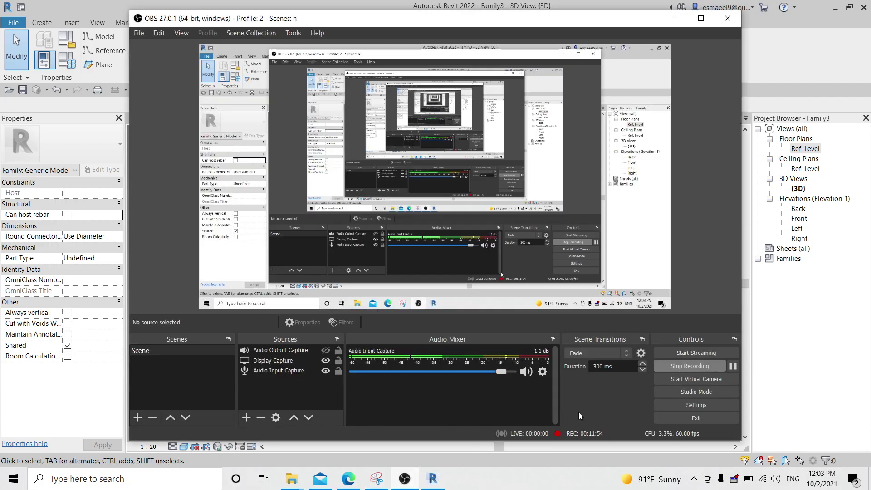